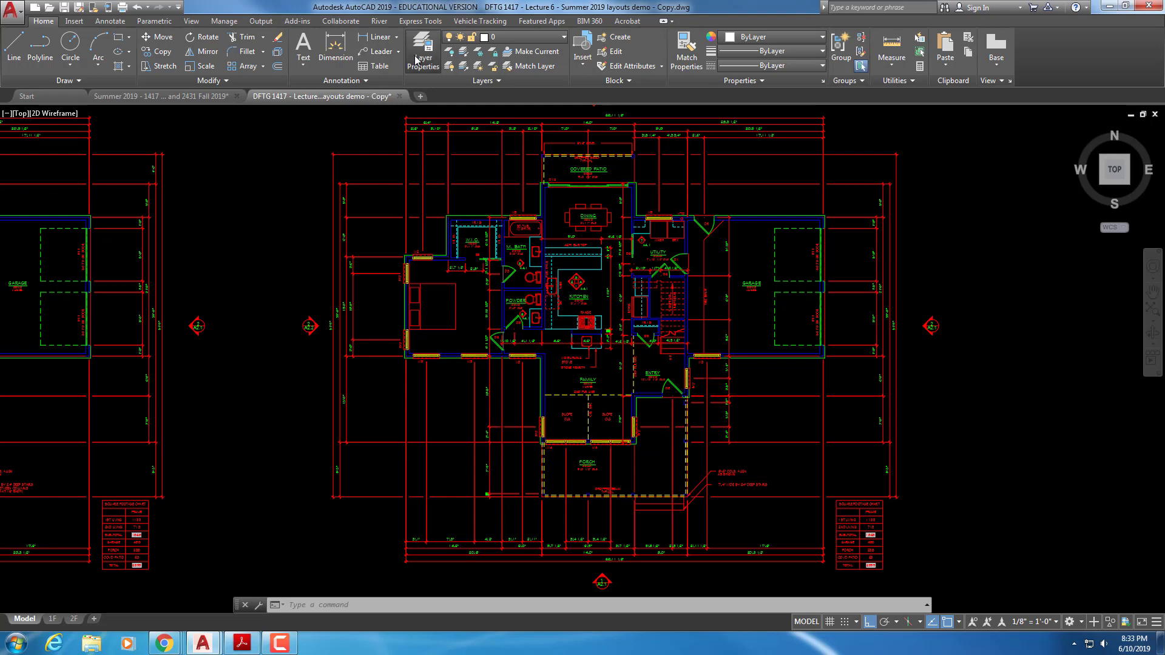
Thaw the A-1-WALL-PATT layer, make it the current layer, and close the layer manager.
click(416, 59)
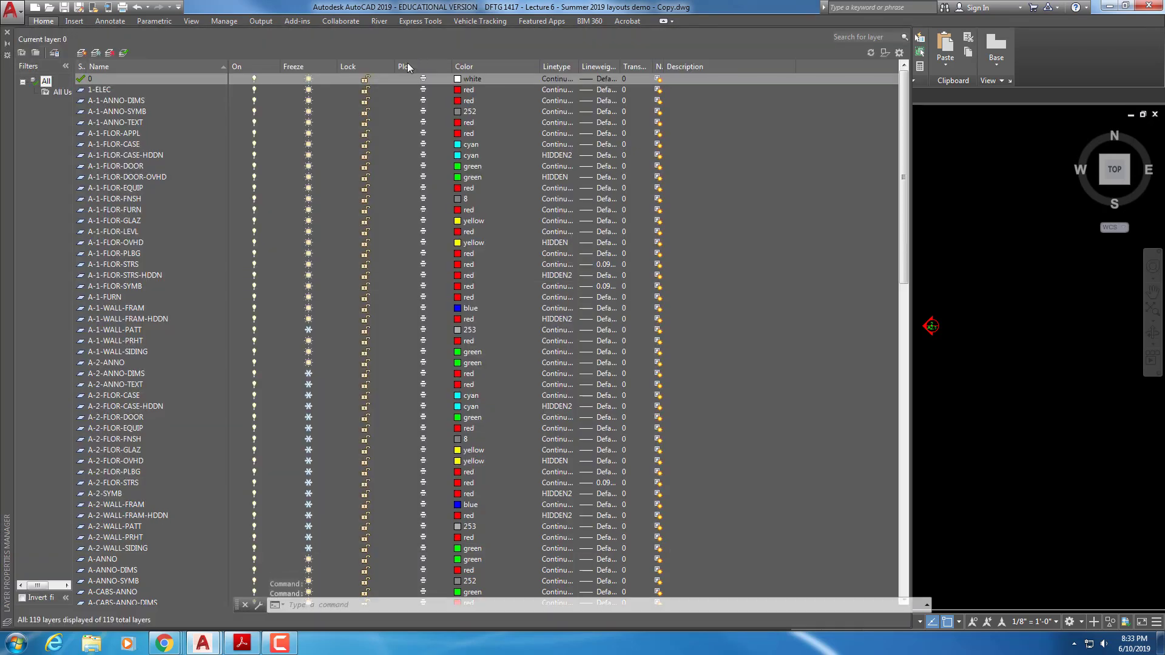
click(101, 329)
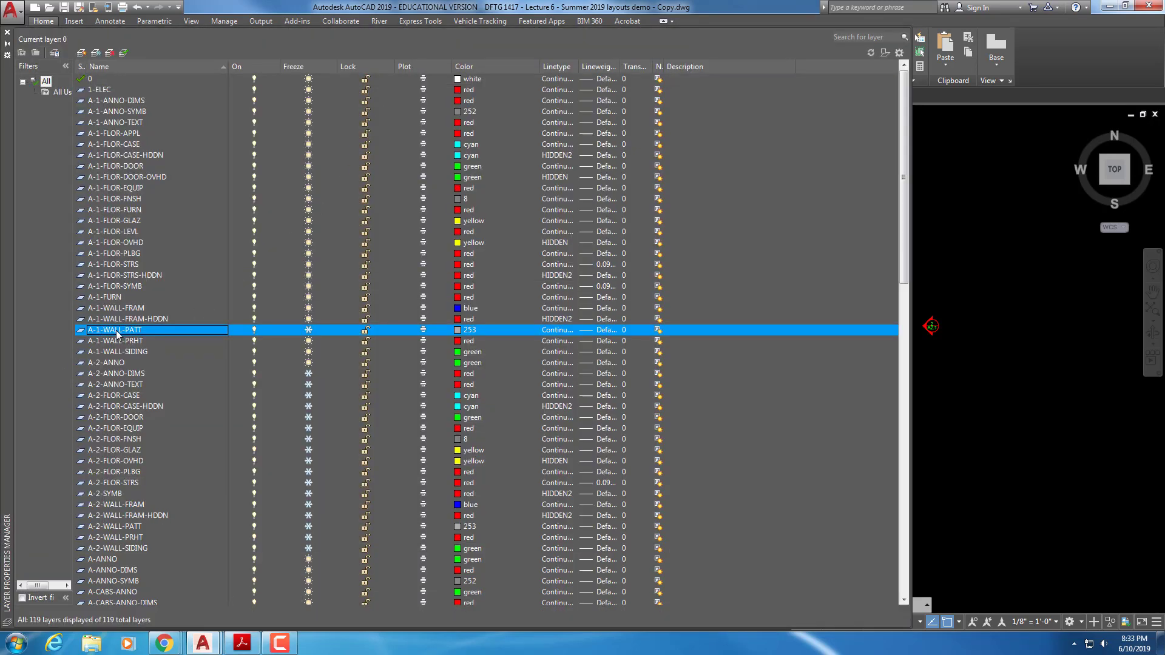
double_click(117, 333)
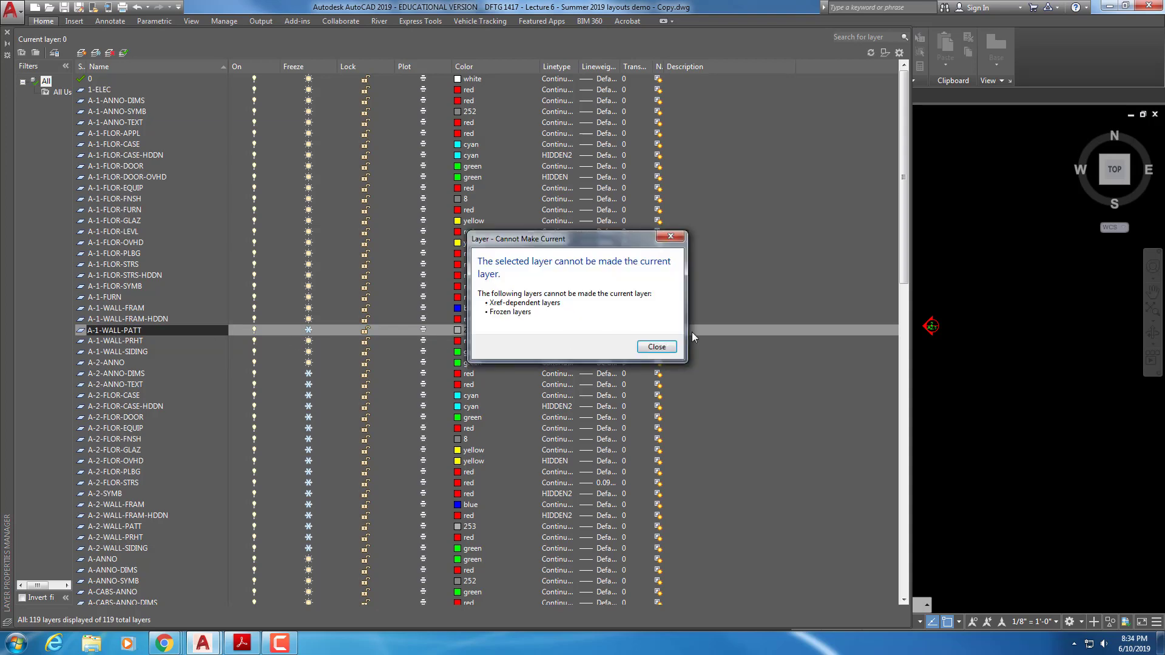
click(655, 347)
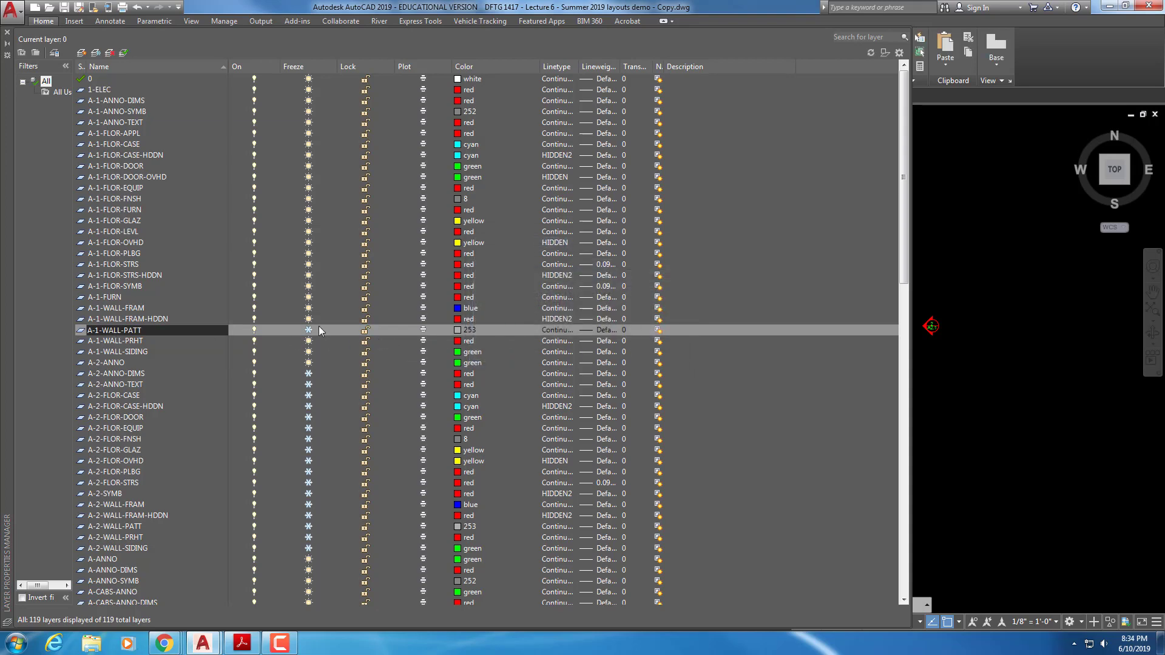
click(120, 340)
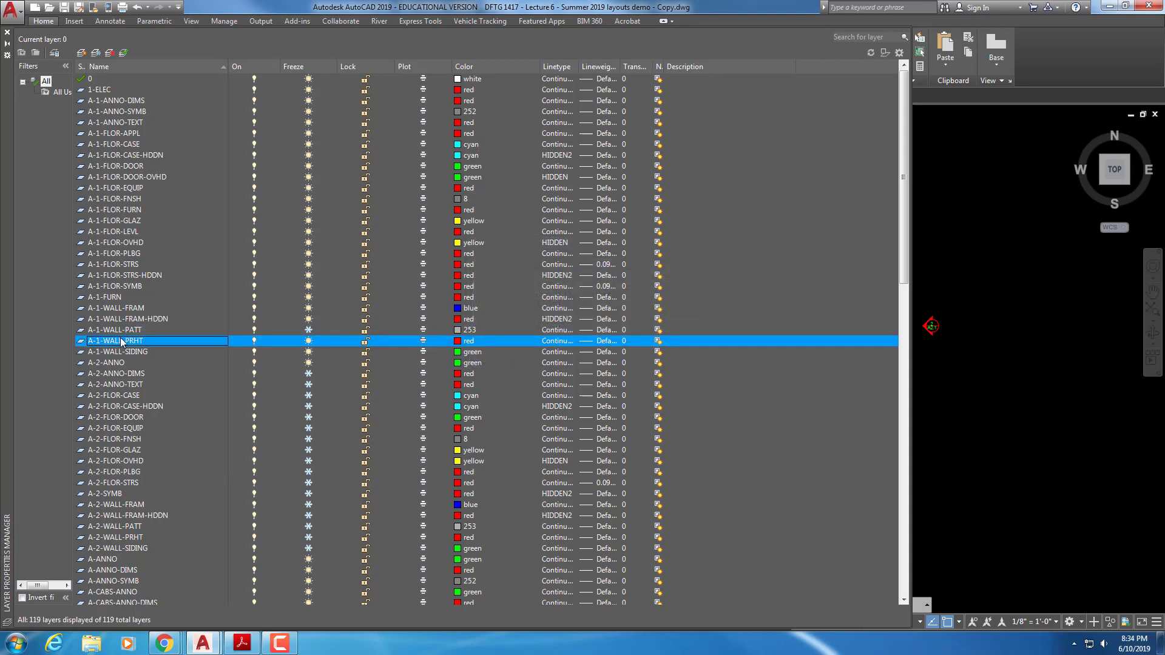
click(306, 331)
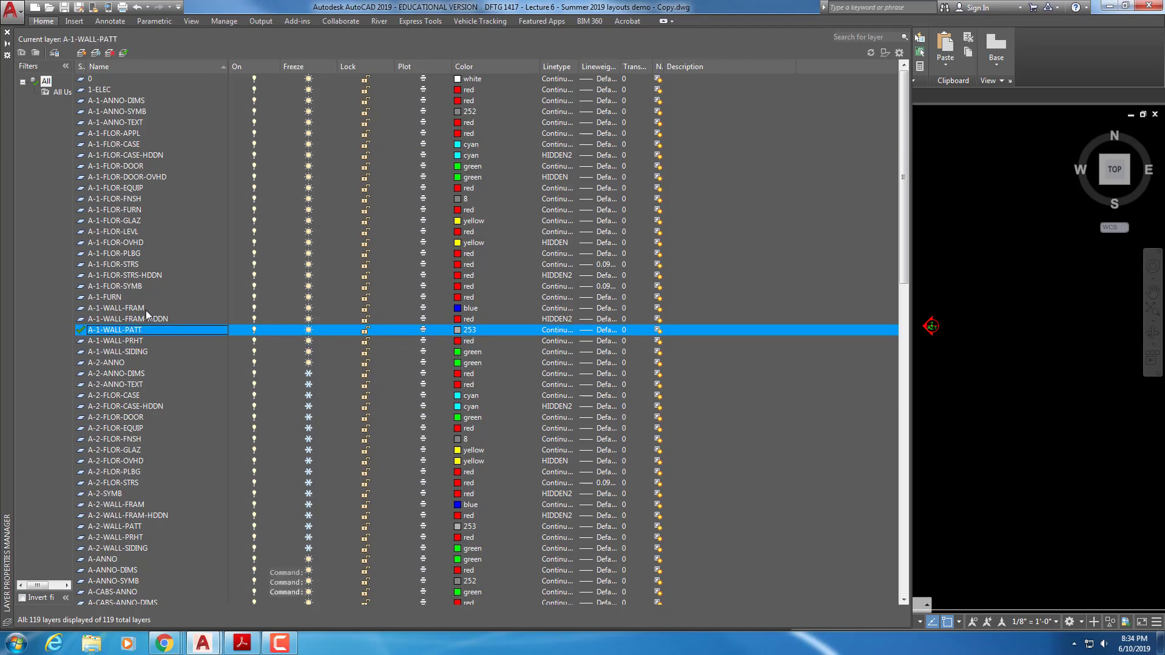
click(8, 32)
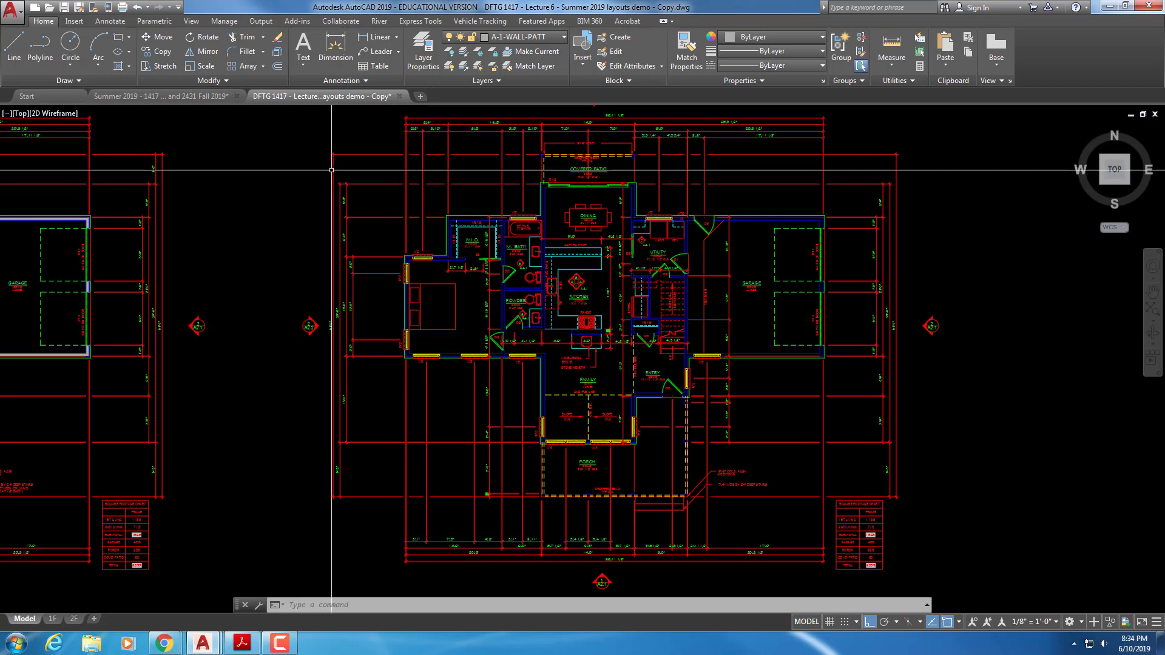
Freeze the A-1-ANNO-DIMS and A-1-ANNO-TEXT layers by picking a dimension and a room label in the floor plan.
click(482, 54)
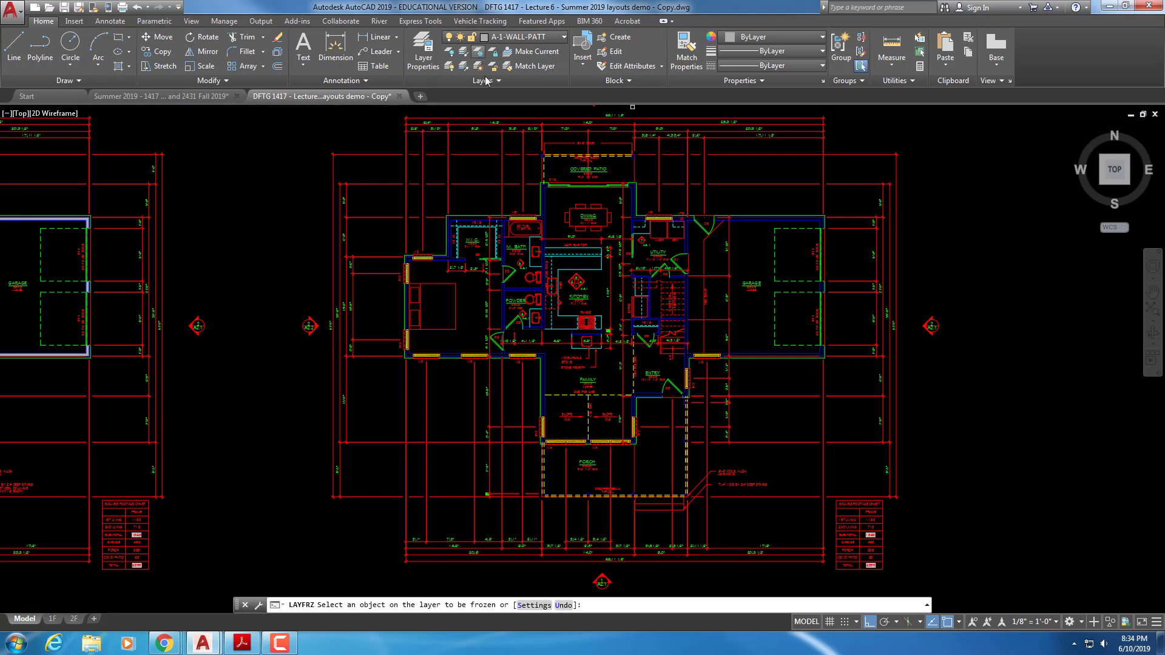
click(483, 131)
scroll(553, 192, up, 2)
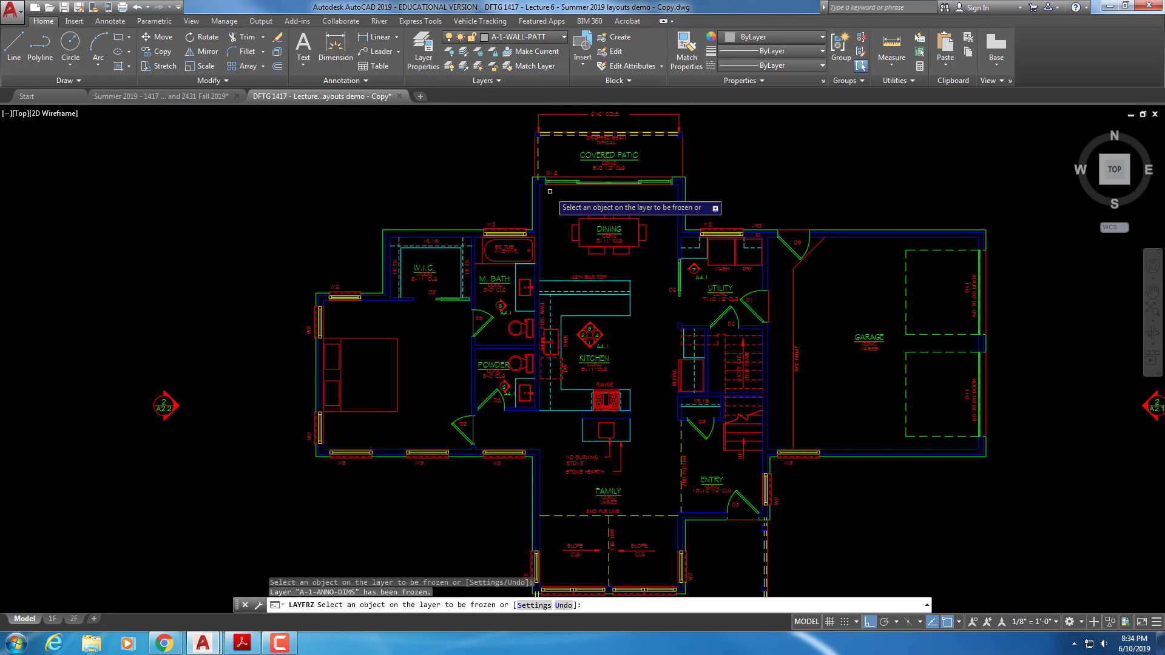
click(431, 242)
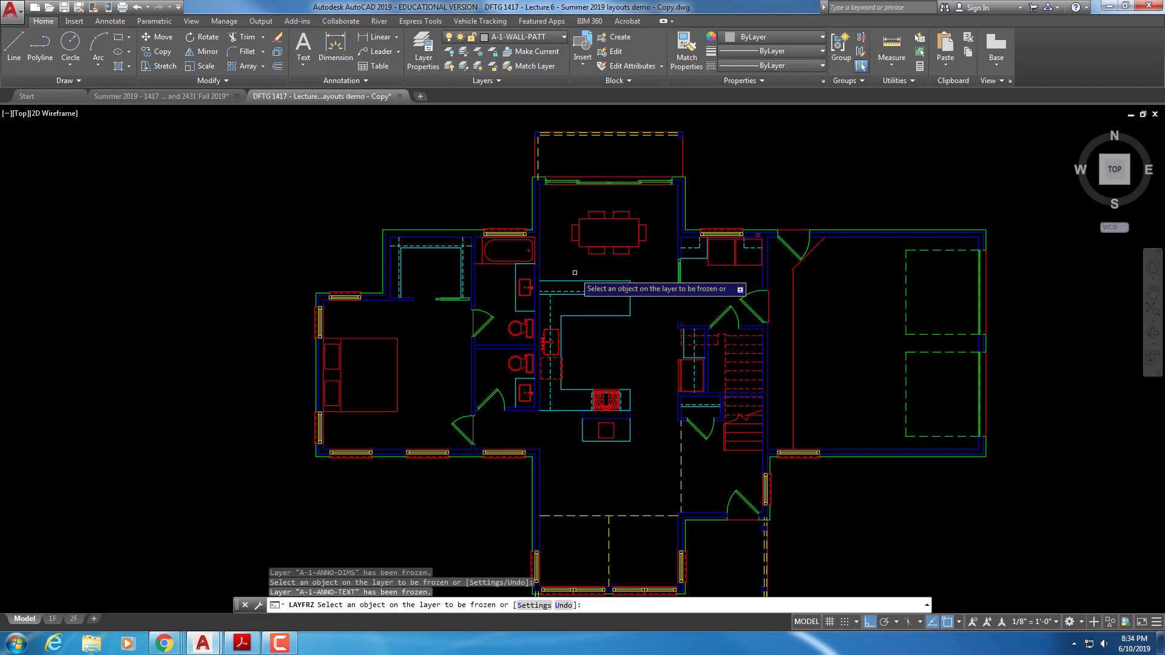
key(Escape)
key(Escape)
key(Escape)
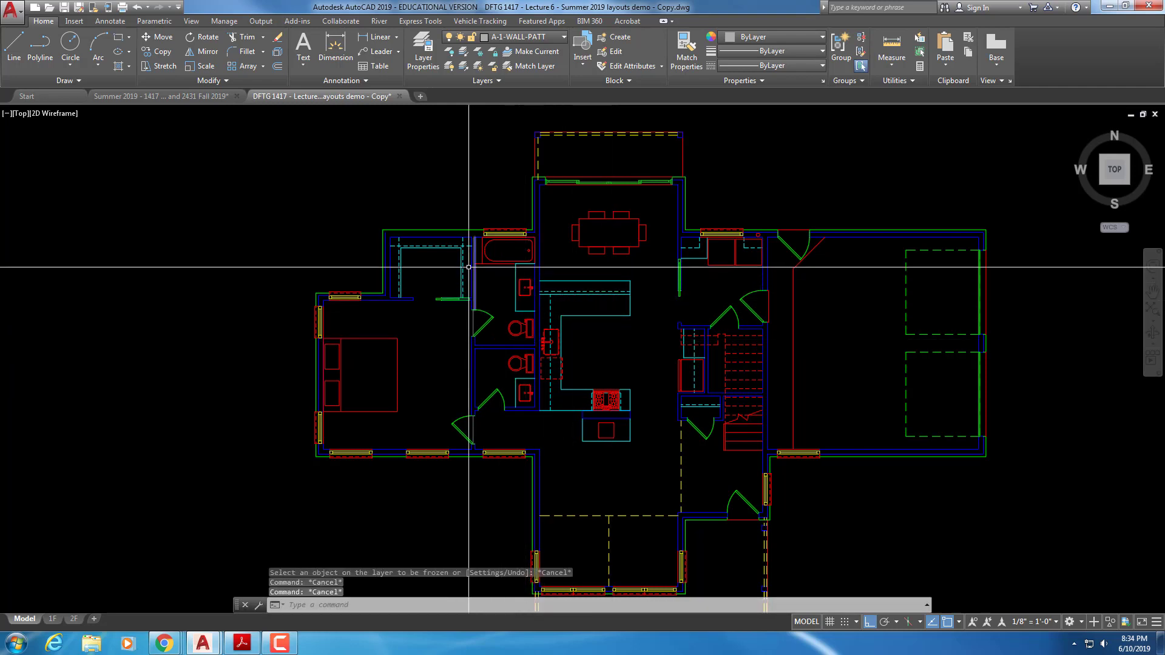
Try a solid hatch inside the walk-in closet walls and the exterior bedroom wall behind the bed.
click(130, 68)
click(134, 85)
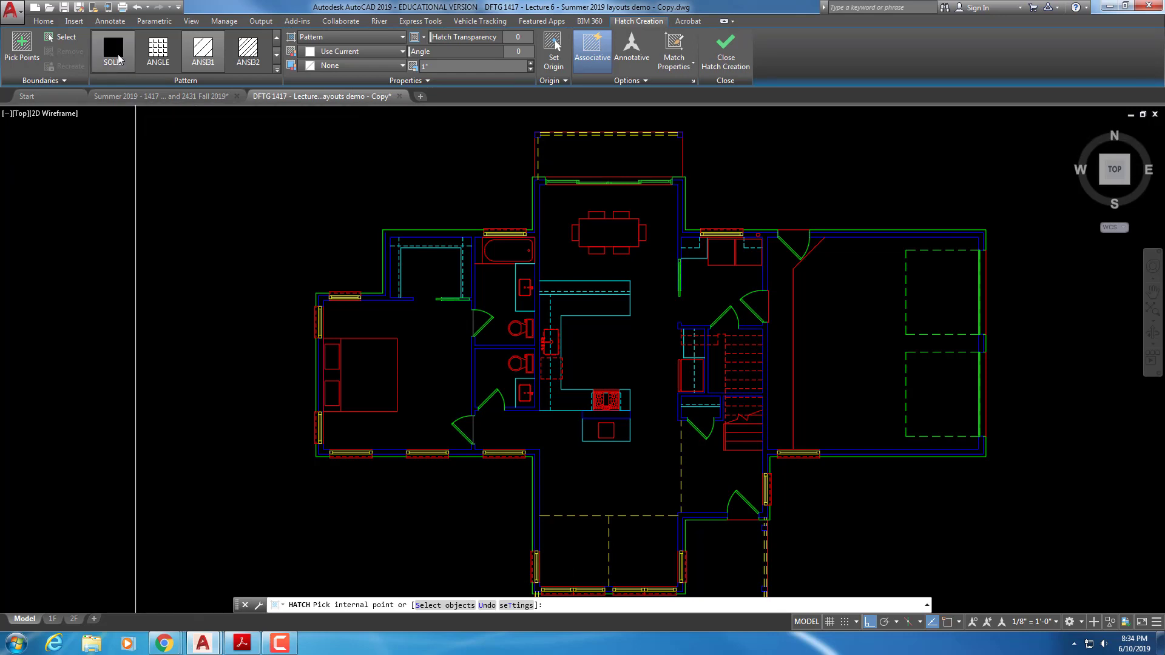
click(118, 54)
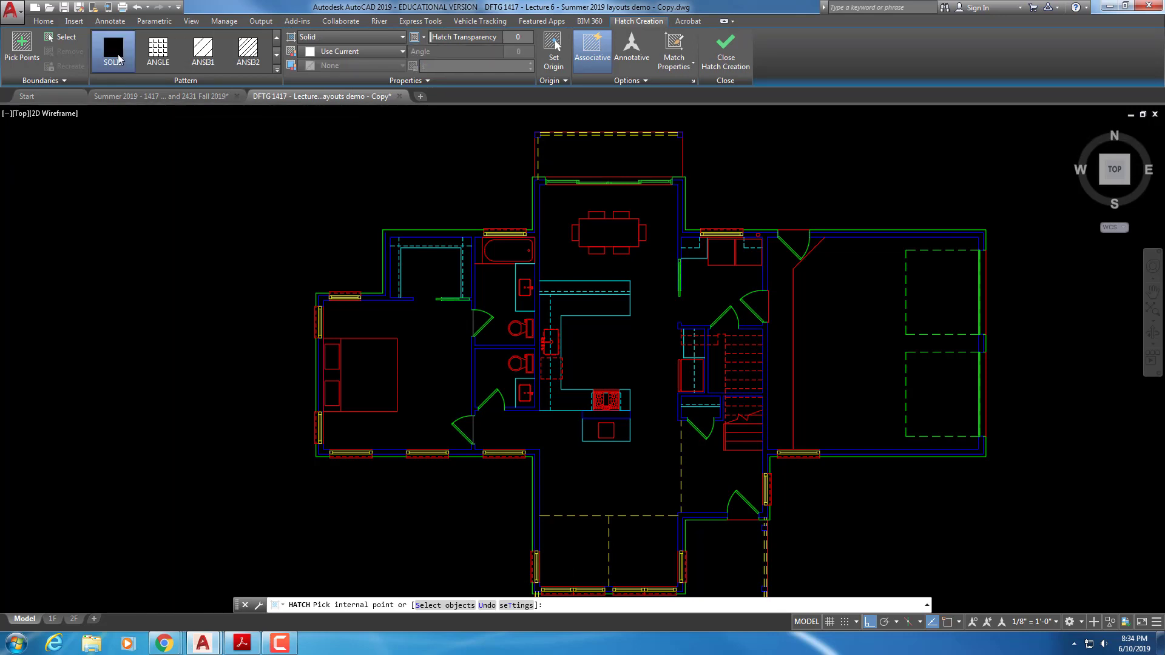
click(22, 56)
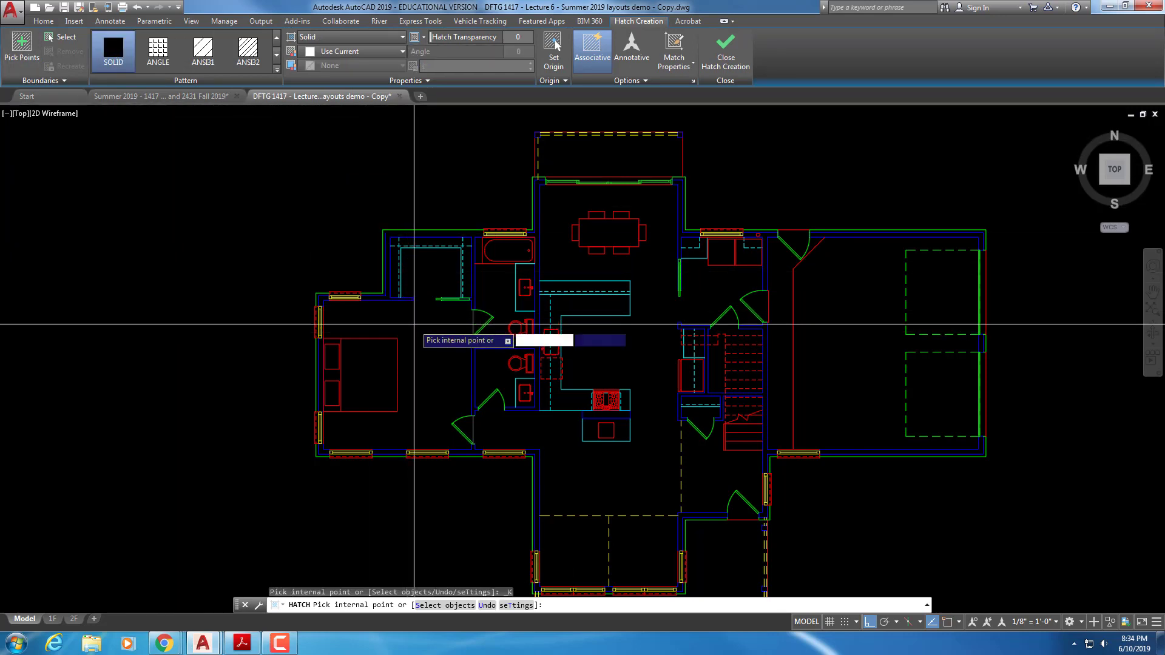
scroll(394, 304, up, 5)
click(372, 292)
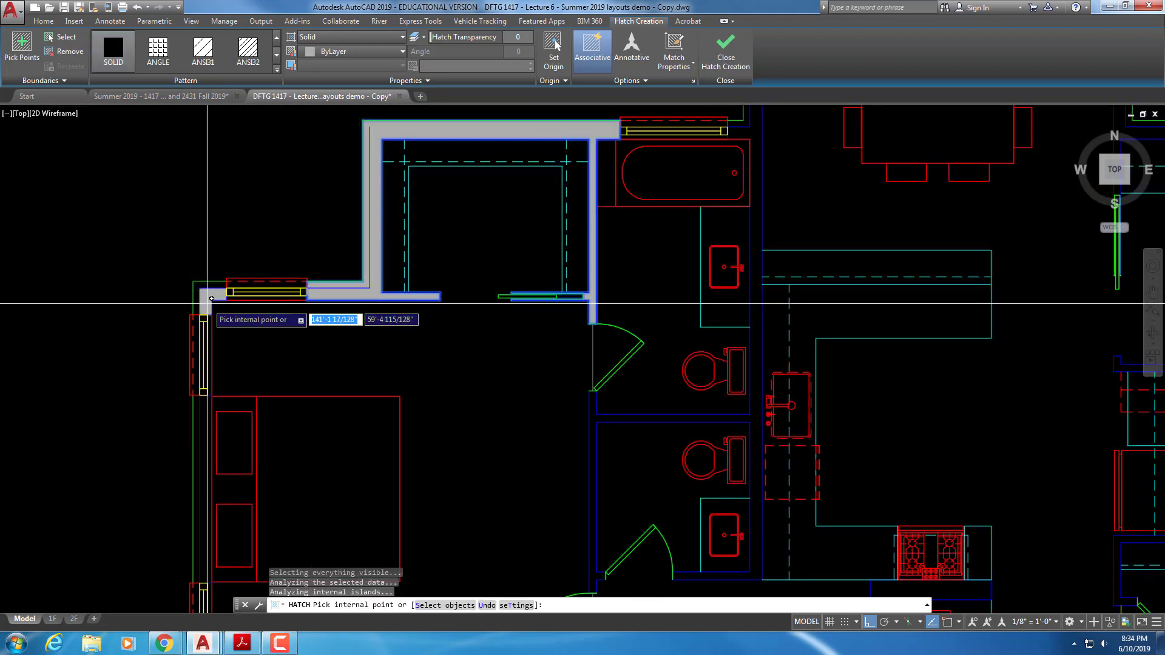
scroll(231, 315, down, 3)
middle_drag(246, 345, 305, 256)
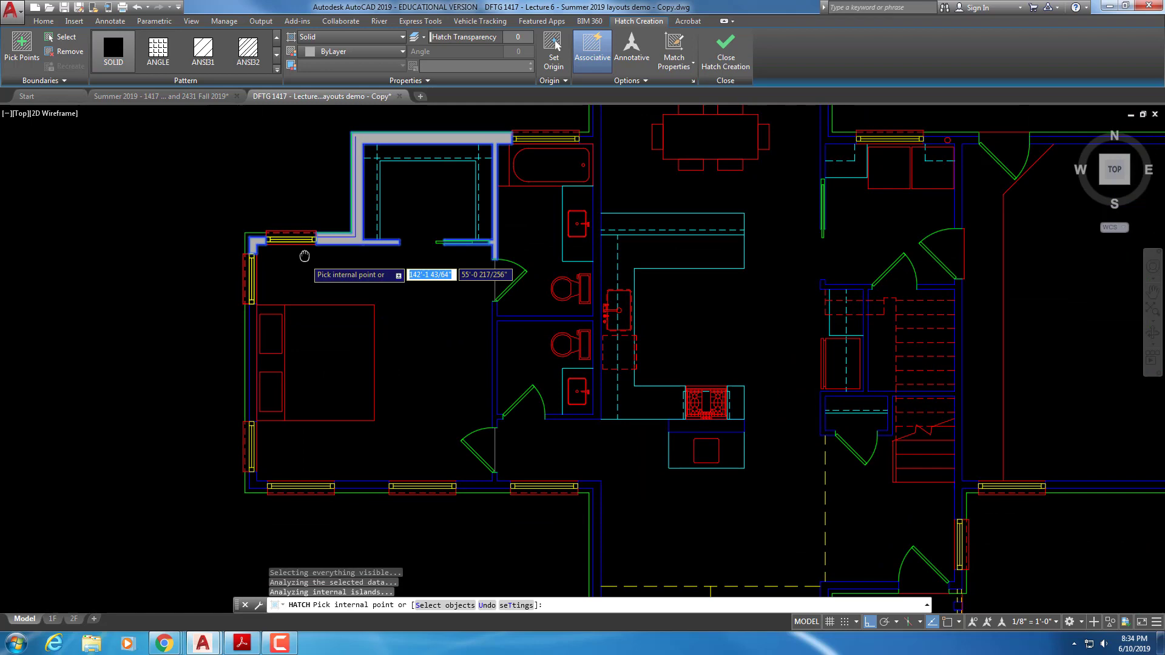
click(253, 333)
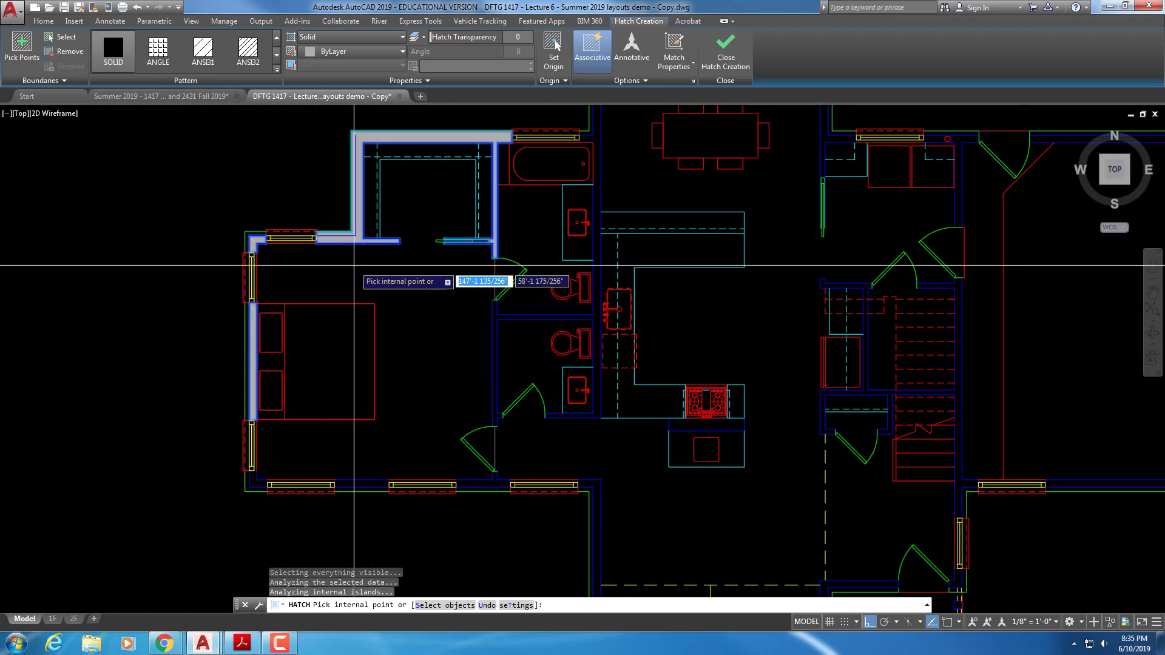
Inspect the hatched wall corner at the closet, end the Hatch command, and undo the solid wall fill.
scroll(364, 264, up, 2)
middle_drag(355, 232, 325, 294)
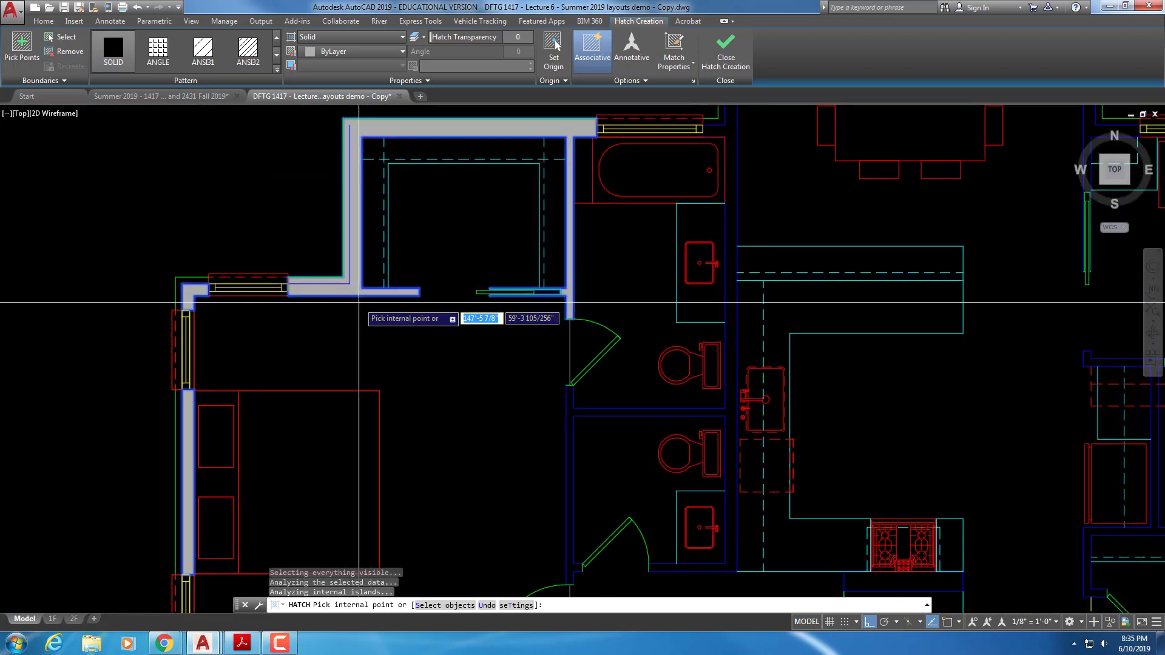
scroll(324, 295, up, 4)
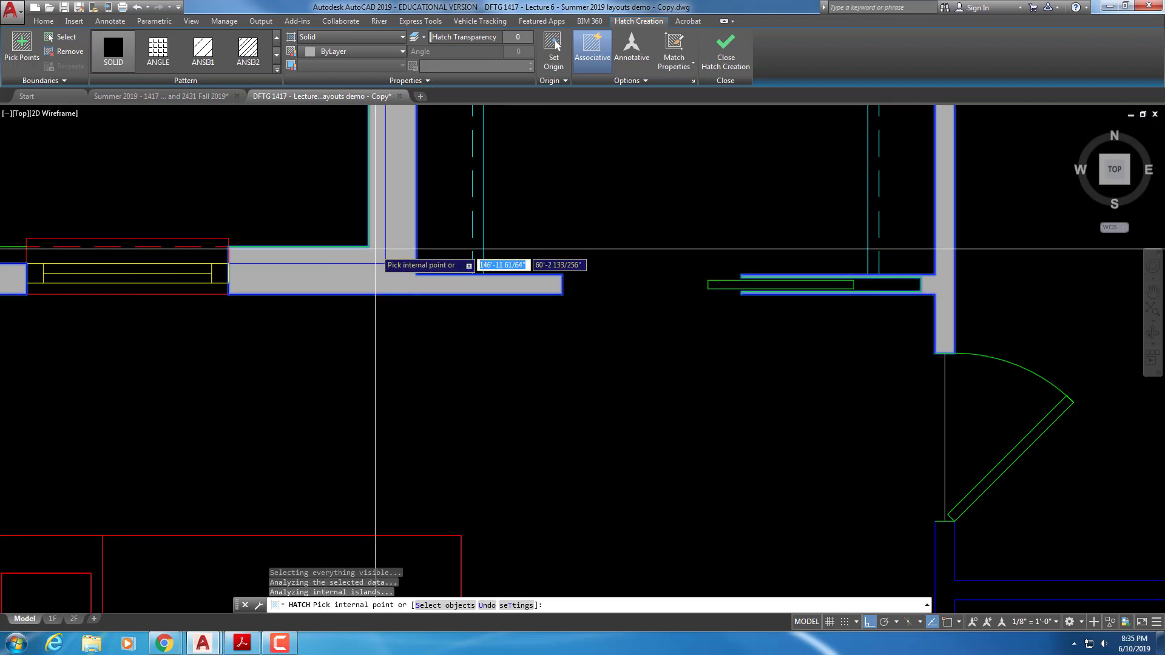
scroll(374, 249, down, 4)
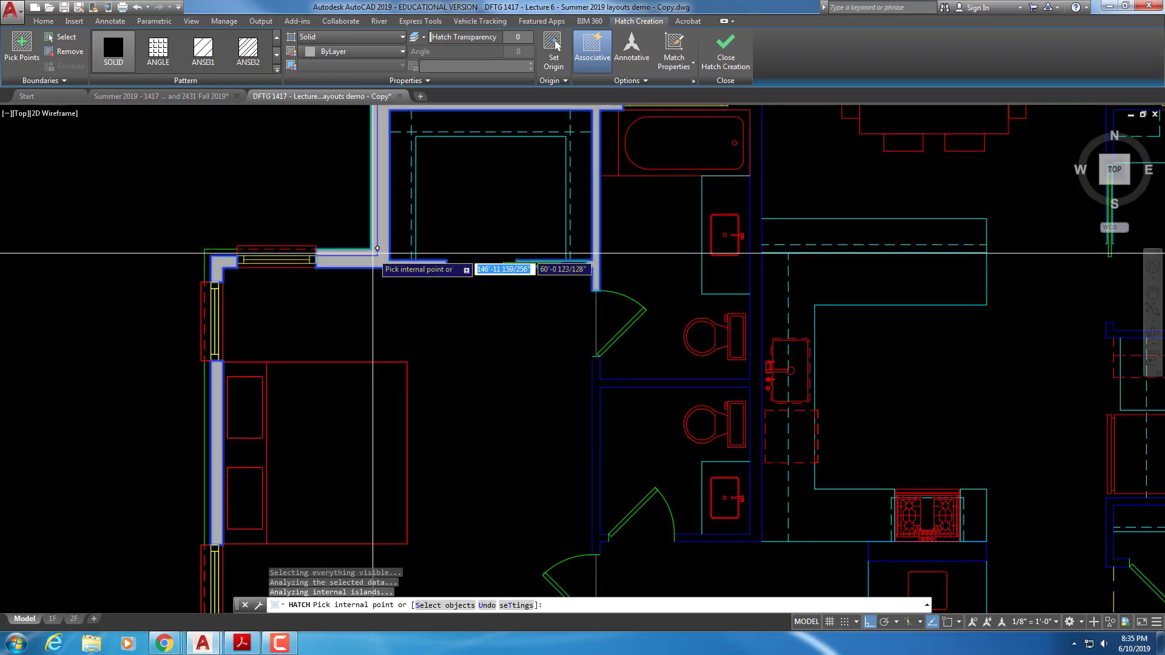
scroll(369, 274, down, 2)
key(Escape)
key(Escape)
key(Escape)
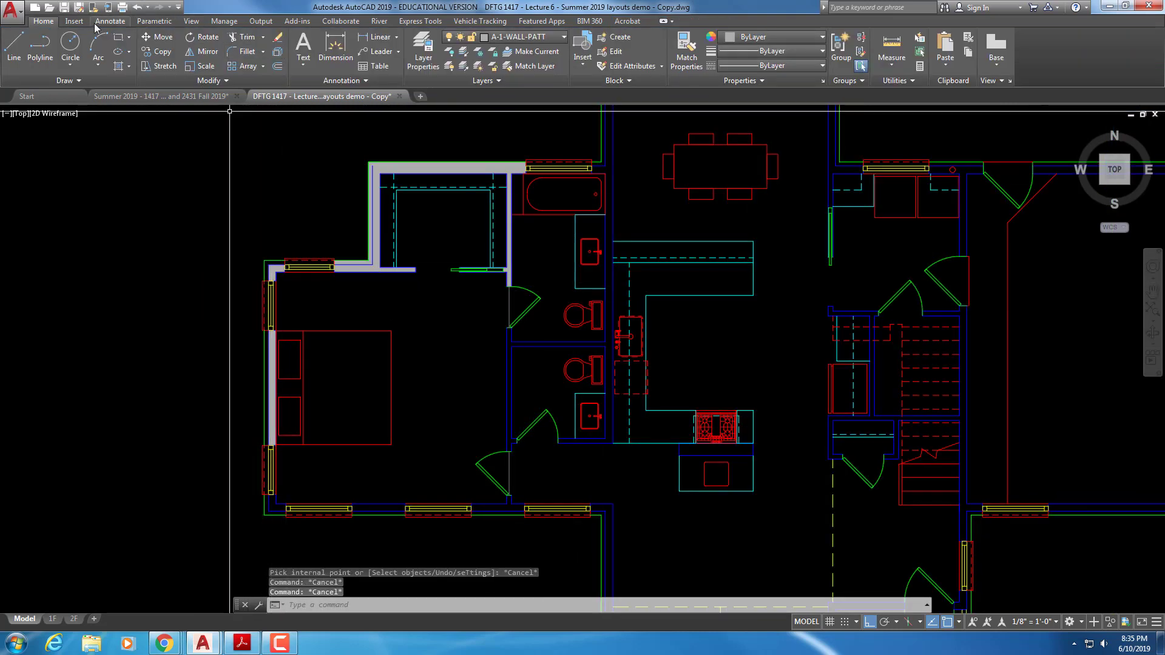
click(138, 9)
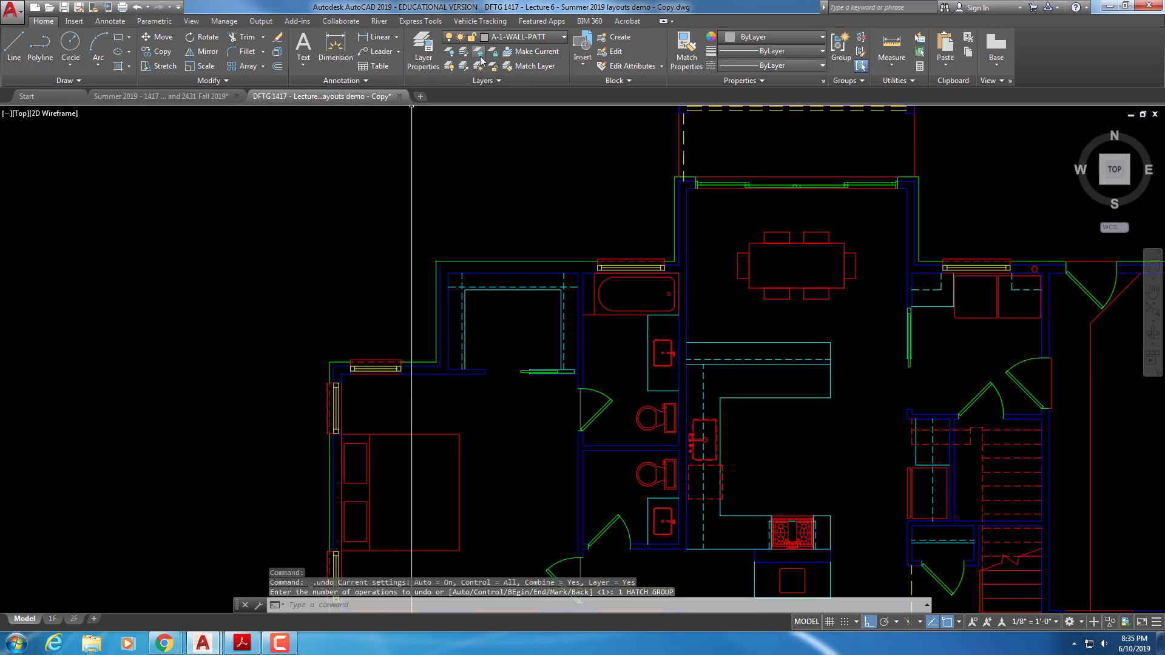
click(478, 51)
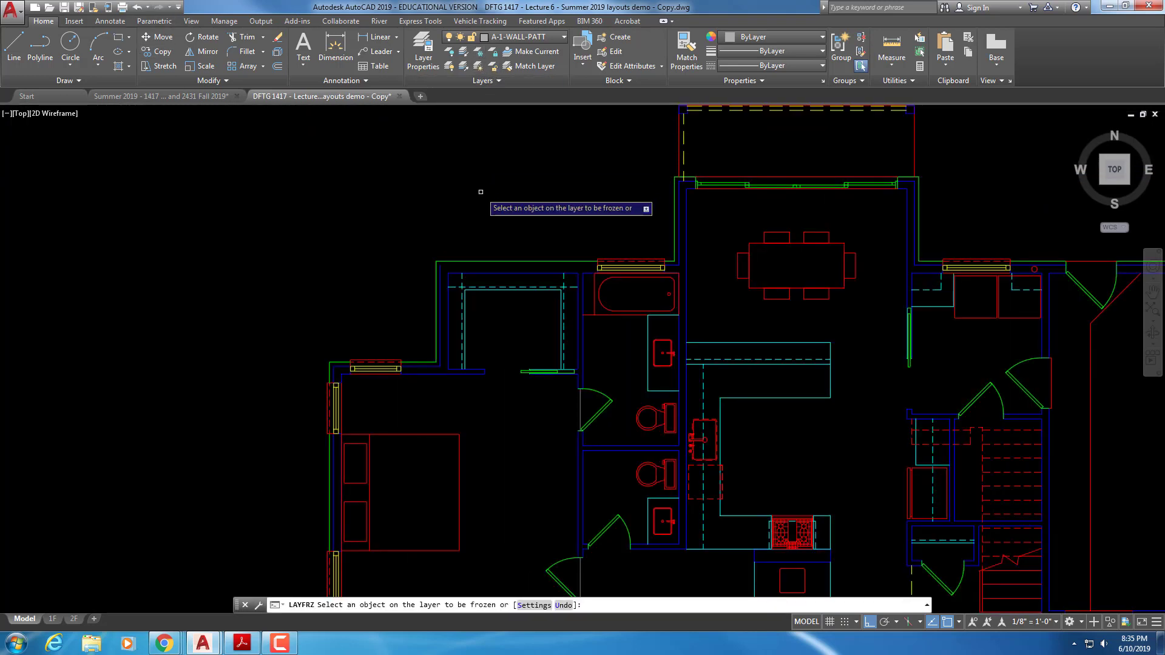
scroll(465, 294, up, 4)
key(Escape)
key(Escape)
key(Escape)
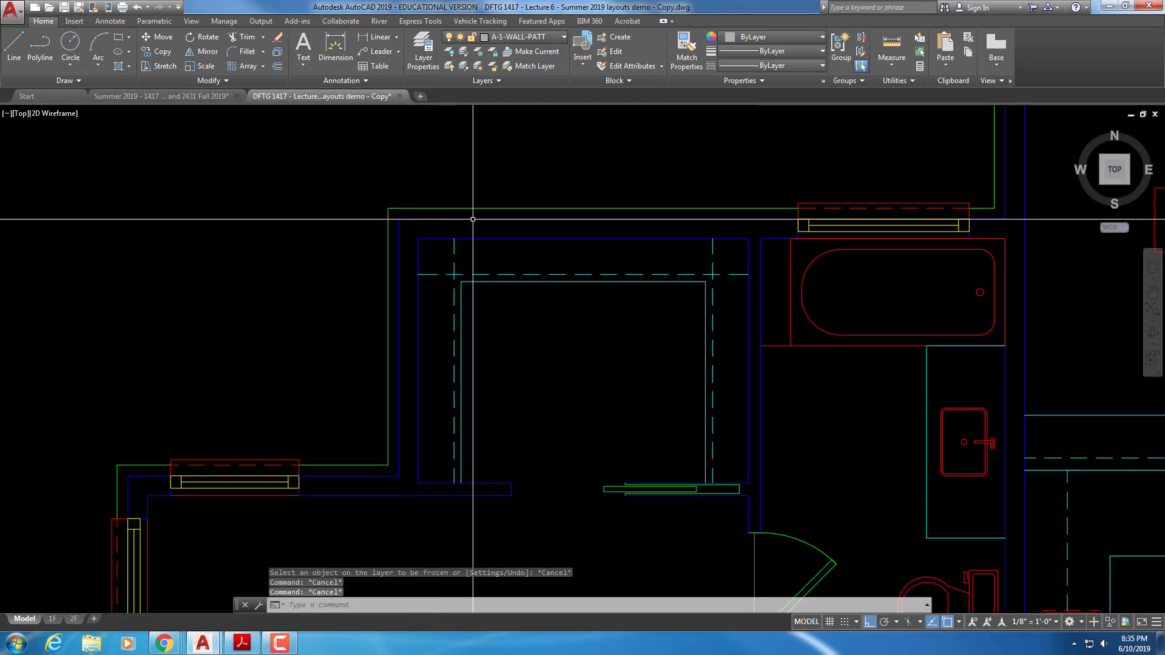
key(Escape)
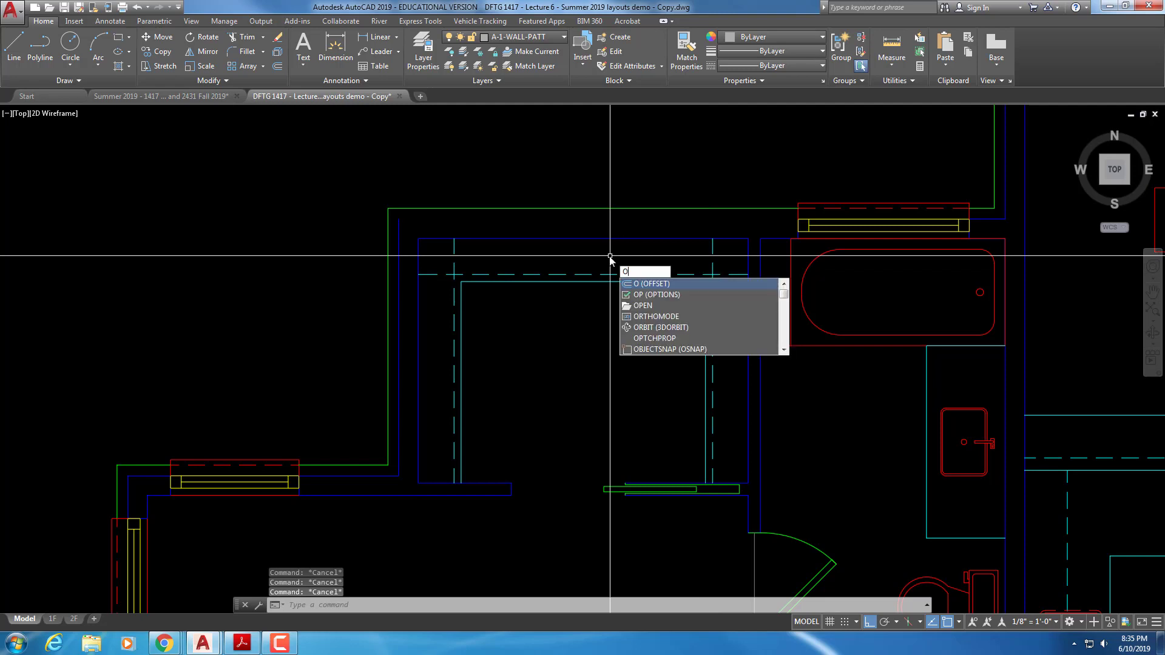
Offset the inner line of the closet's north wall outward by 5.5 inches to create the missing exterior framing line.
key(Return)
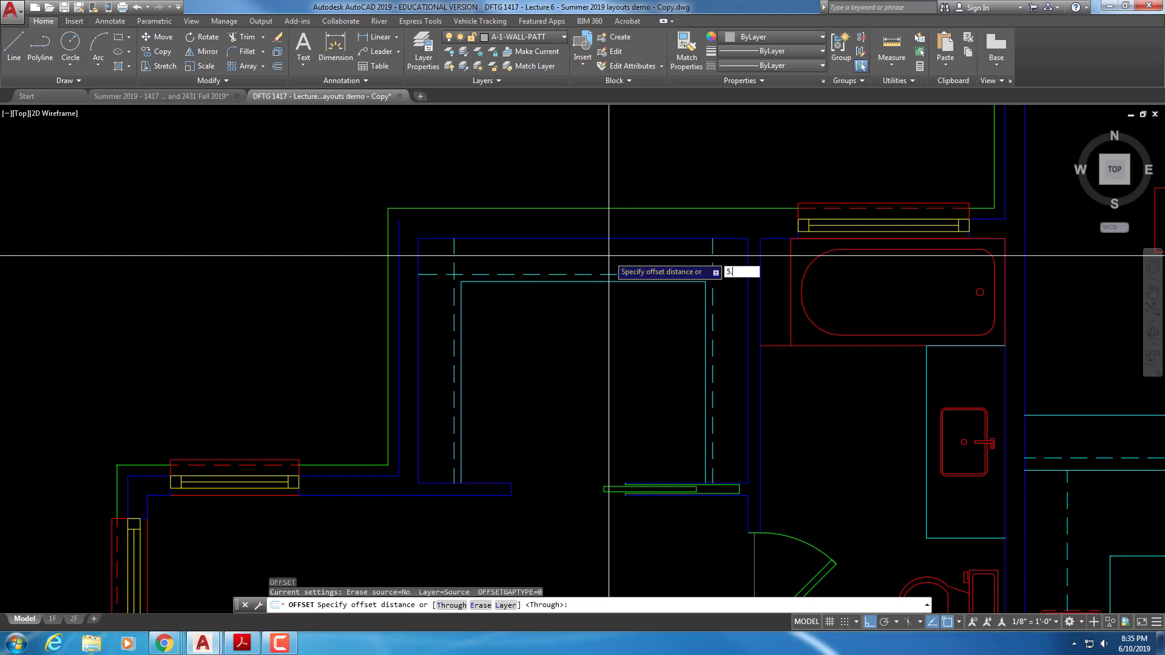
key(Return)
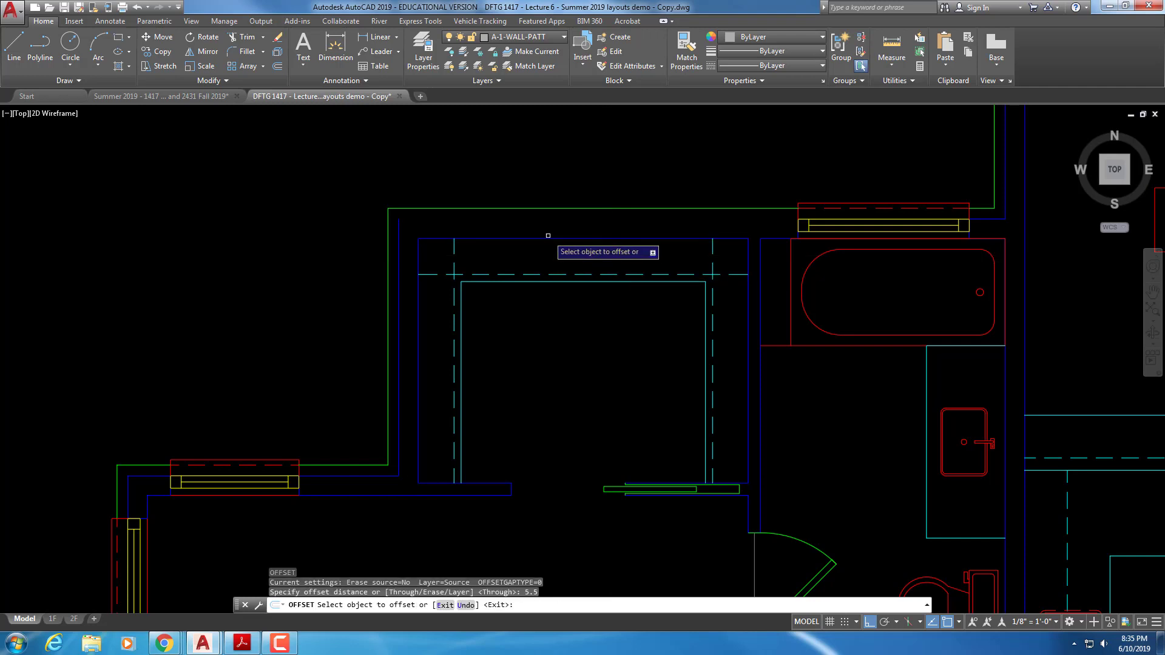
click(548, 237)
click(552, 224)
key(Escape)
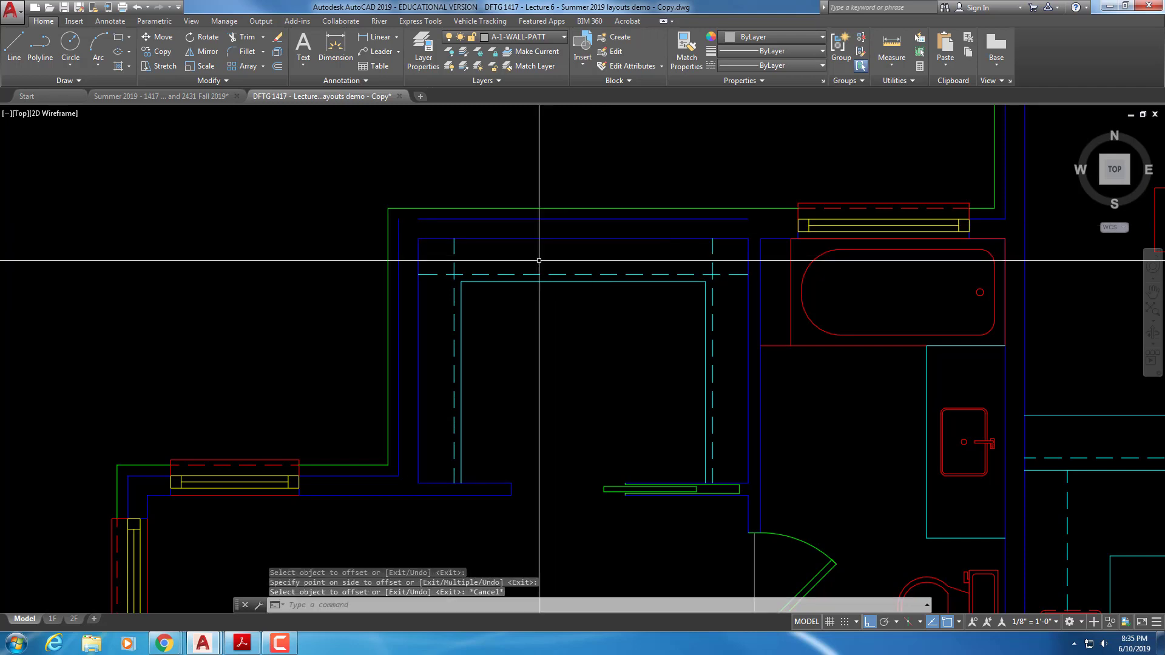
key(Escape)
key(Escape)
key(Escape)
Fillet the new framing line to the closet's west exterior framing line and extend its other end to the bathroom window.
text(F)
key(Return)
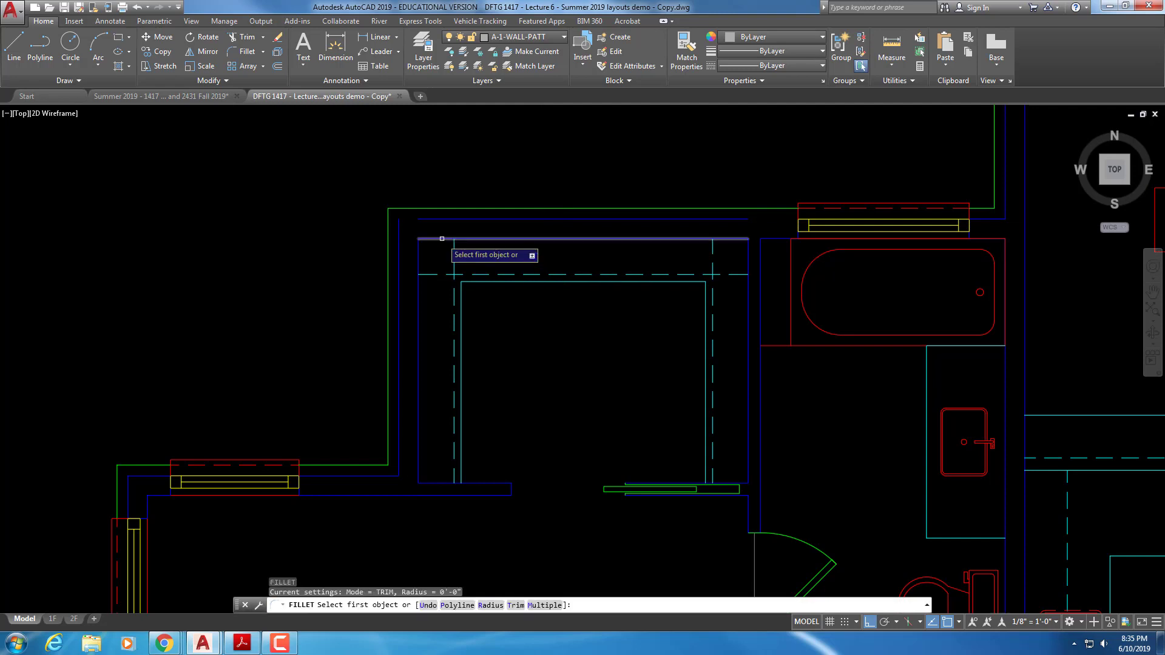
click(398, 246)
text(F)
key(Return)
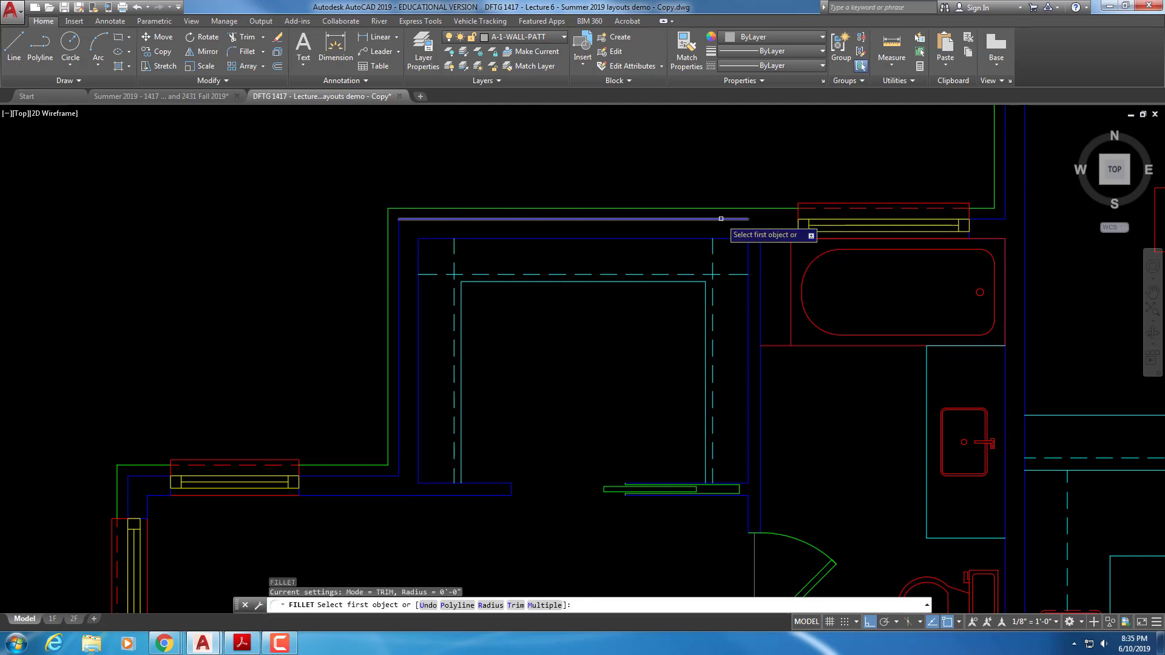
click(722, 219)
scroll(806, 250, up, 2)
key(Escape)
key(Escape)
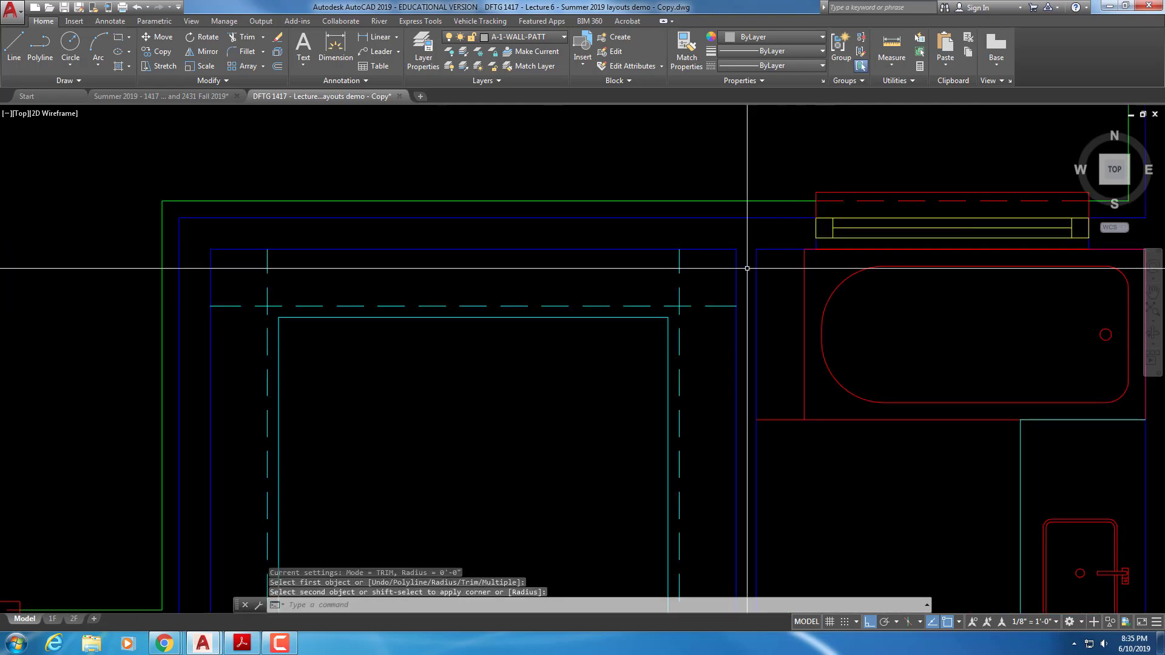
scroll(598, 293, down, 4)
scroll(572, 295, down, 2)
middle_drag(570, 282, 557, 205)
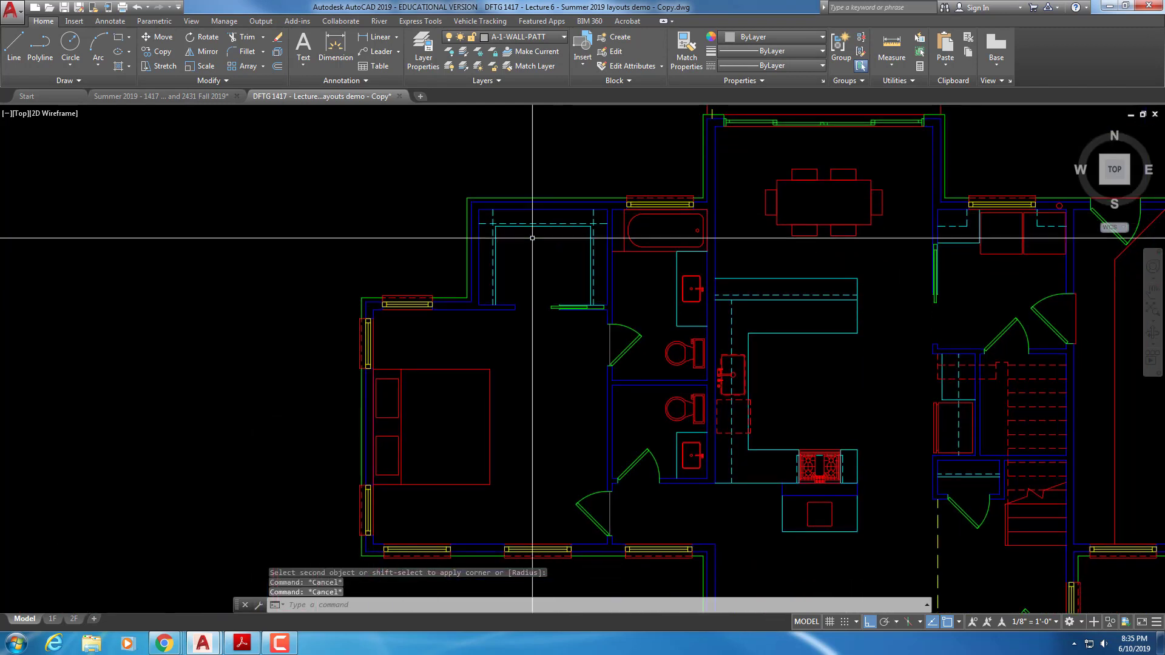
click(118, 65)
key(Escape)
key(Escape)
key(Escape)
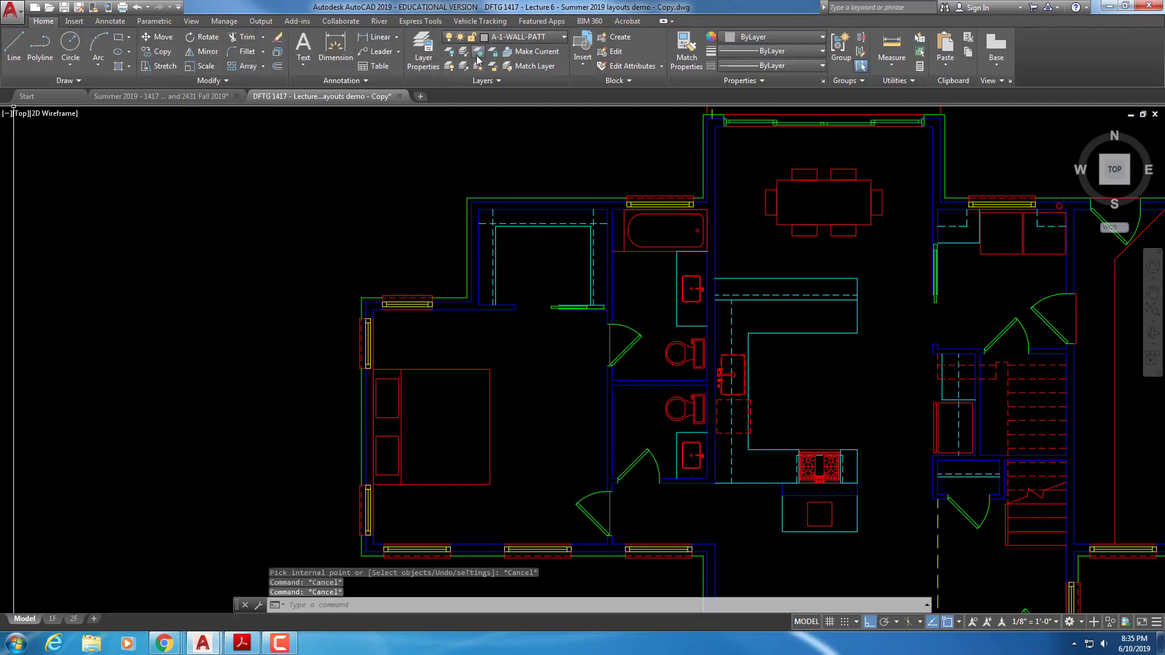
Freeze the A-1-WALL-SIDING layer by picking the green exterior siding line beside the closet.
click(478, 53)
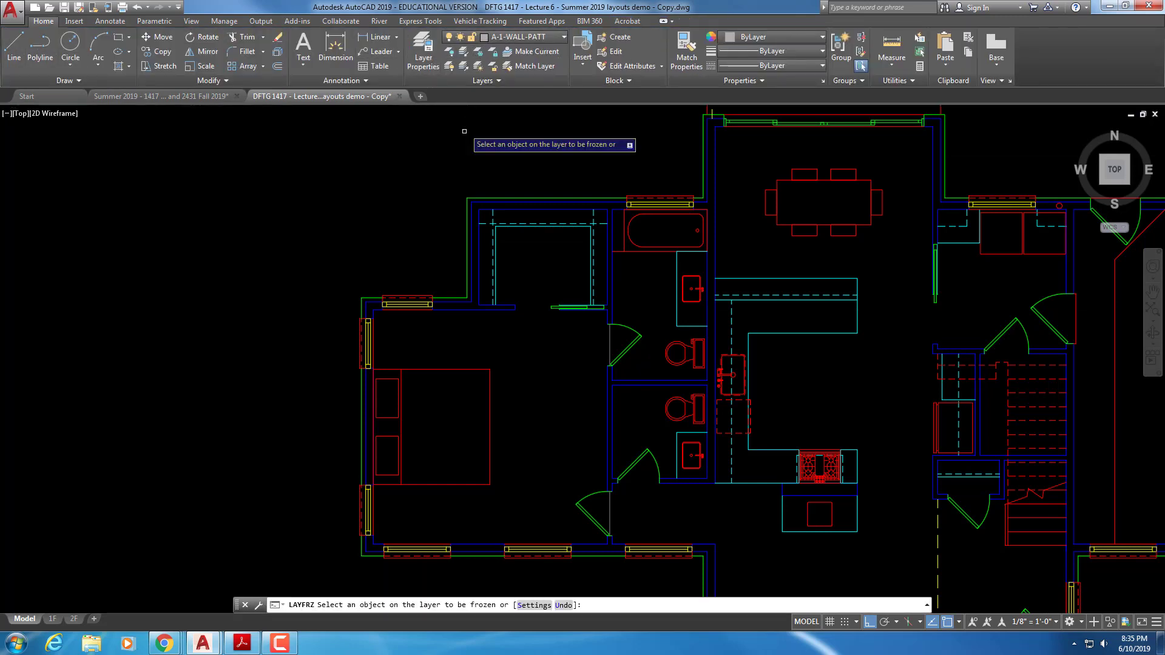
click(466, 209)
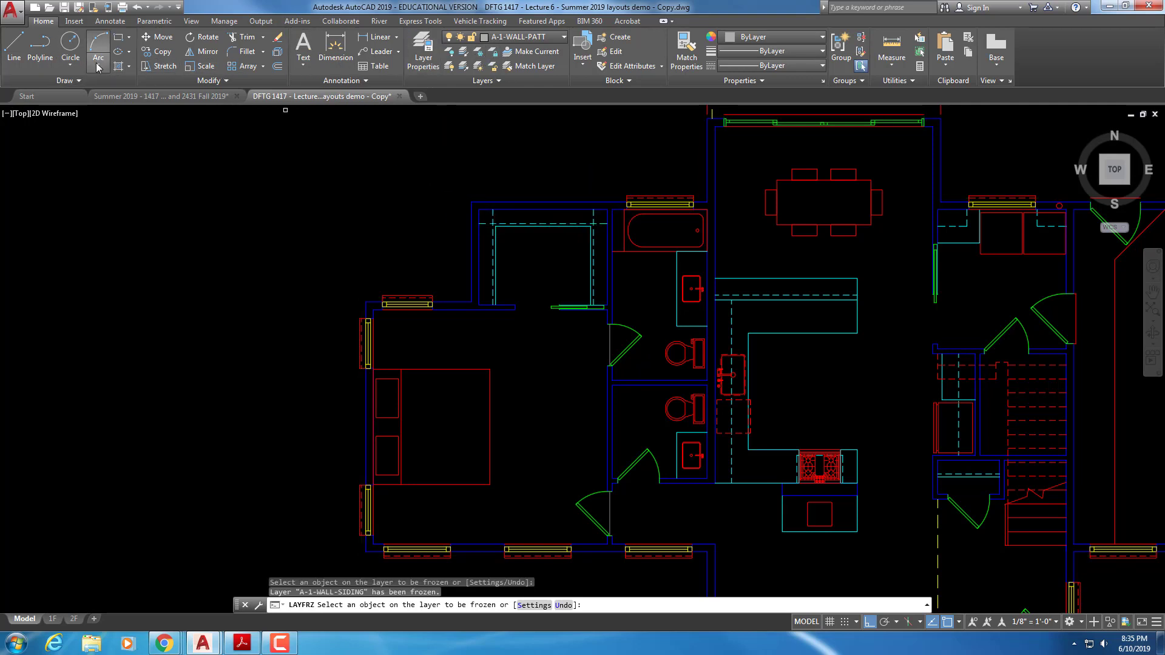
Hatch the closet walls and the bedroom's northwest corner with the ANSI31 pattern and end the command.
click(119, 67)
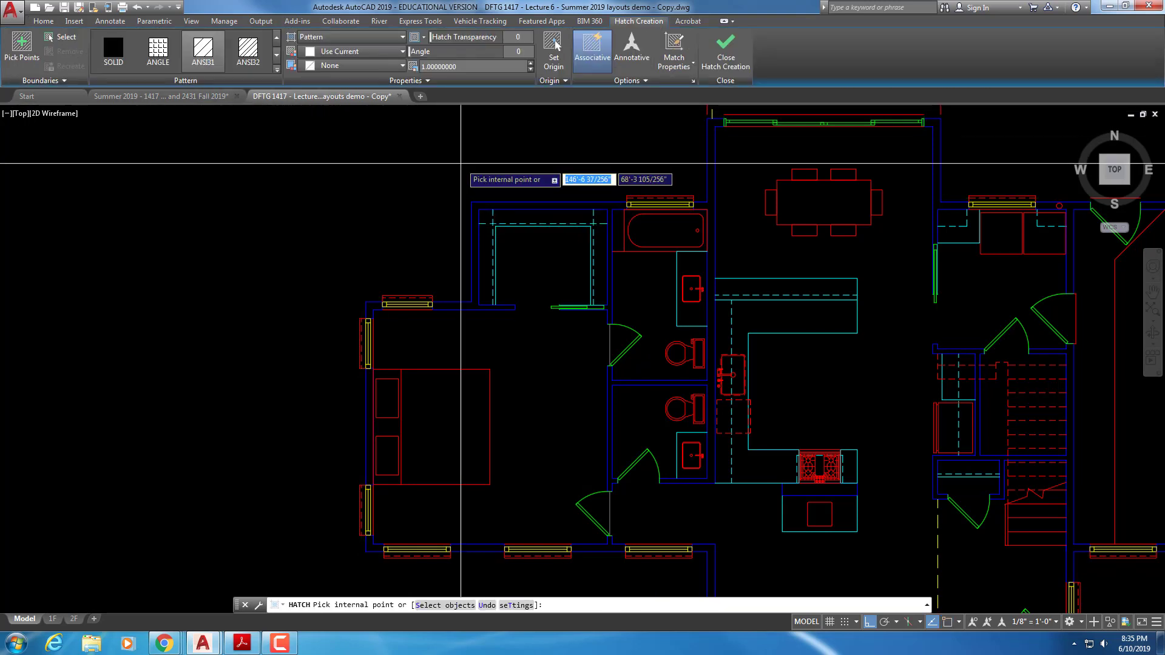
click(475, 205)
scroll(402, 261, up, 4)
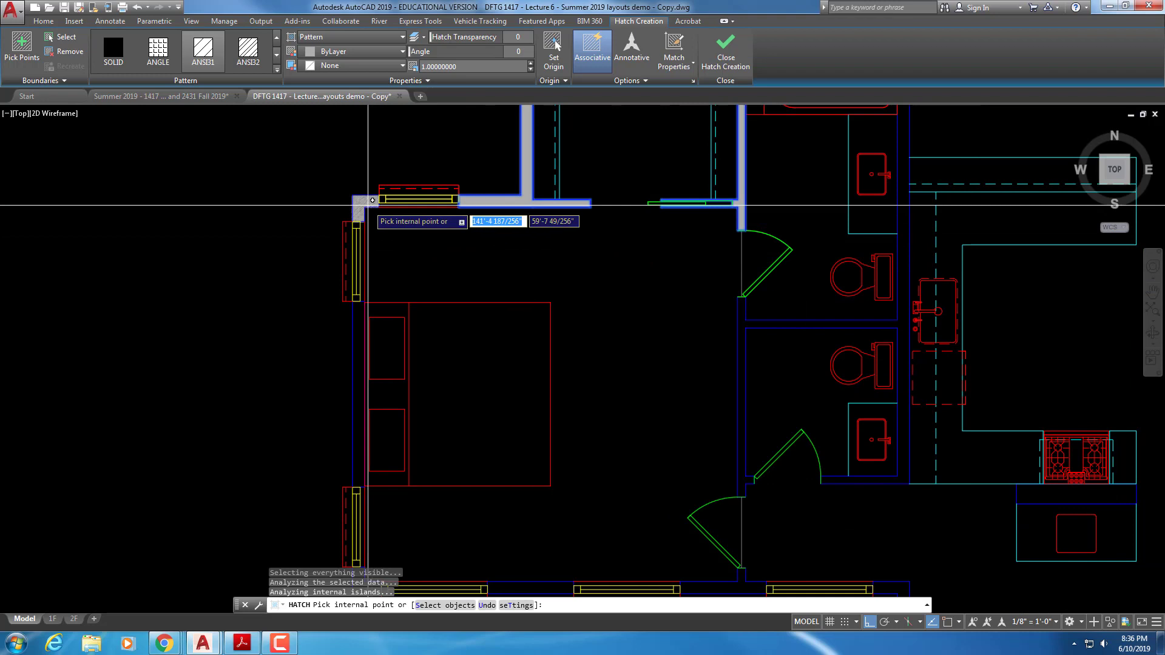
scroll(357, 196, up, 4)
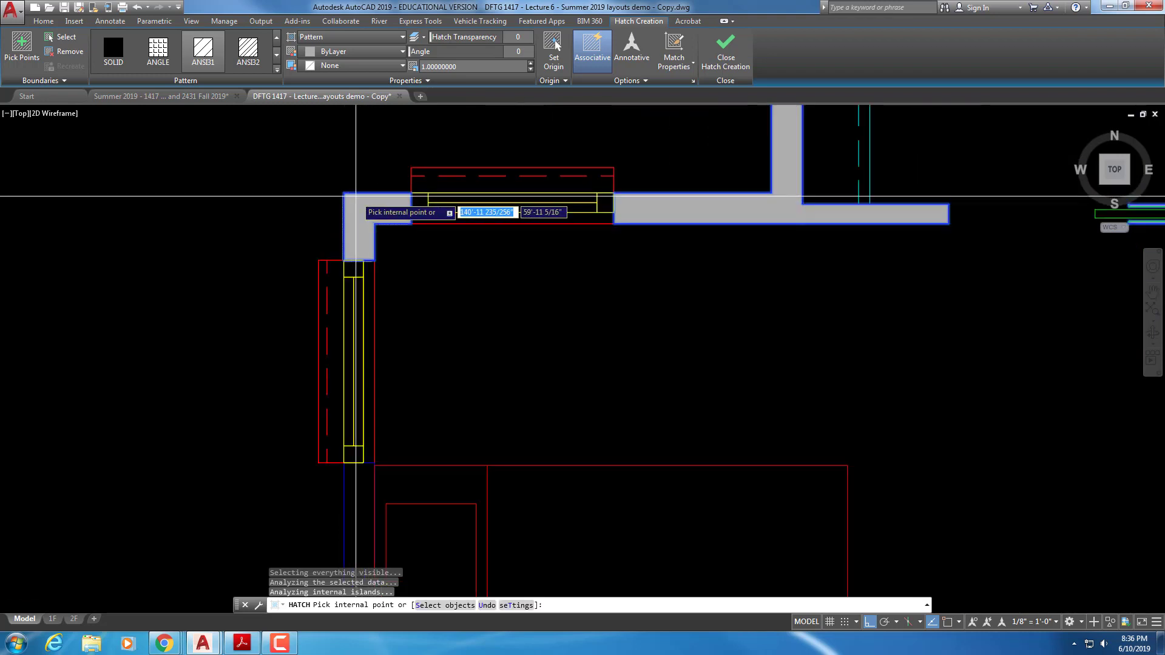
scroll(358, 203, down, 4)
key(Escape)
key(Escape)
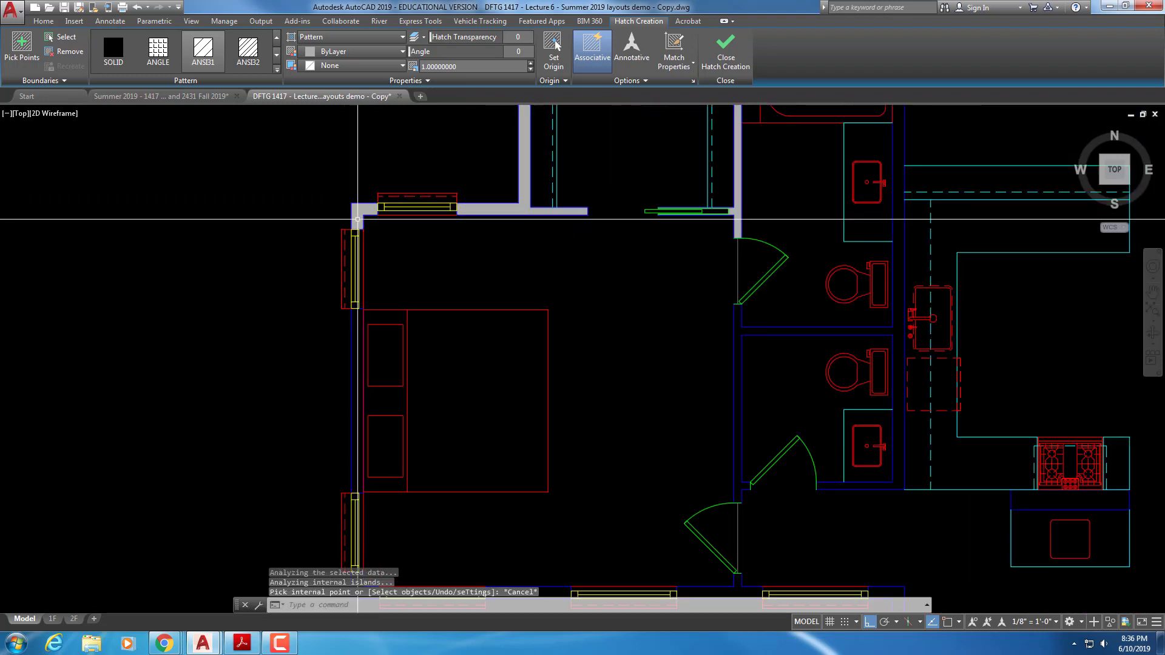
Inspect the ANSI31 hatch in the bedroom and closet walls up close and delete it.
scroll(355, 200, up, 6)
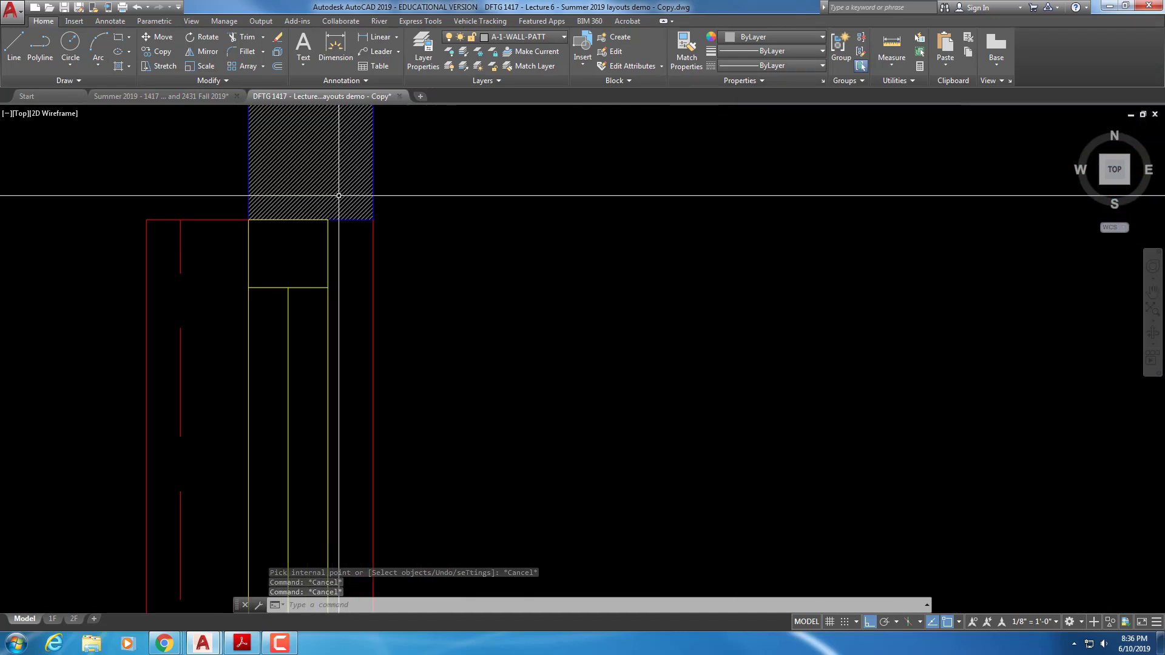
scroll(339, 196, down, 4)
scroll(566, 431, up, 5)
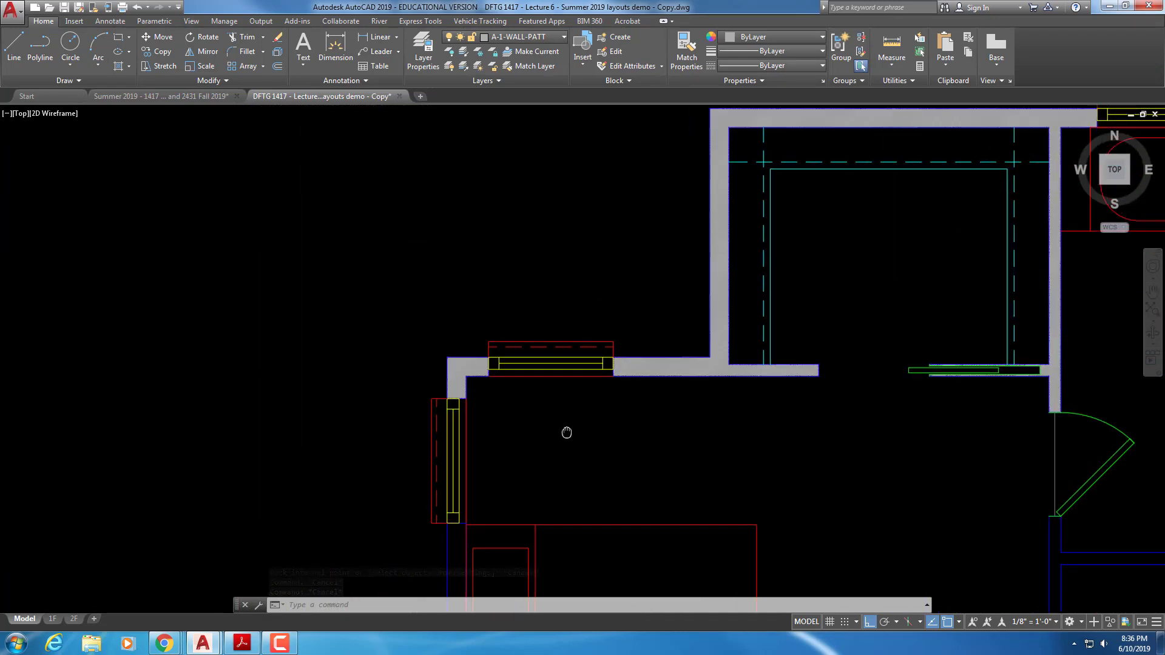
scroll(628, 339, up, 2)
scroll(624, 367, down, 6)
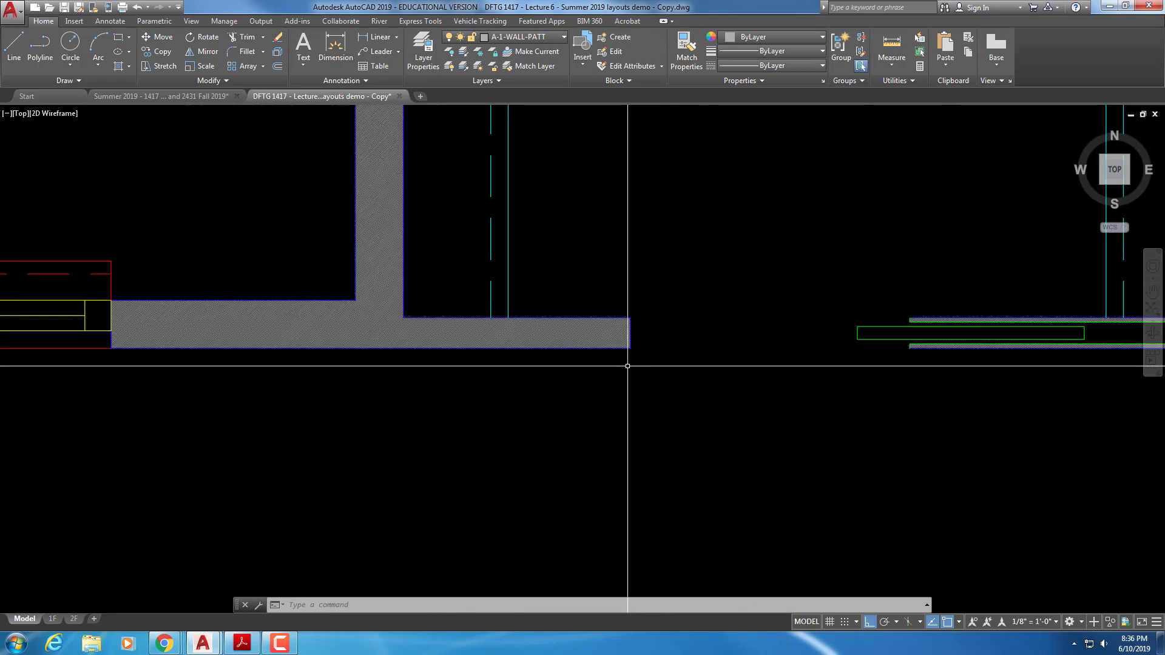
click(489, 355)
key(Delete)
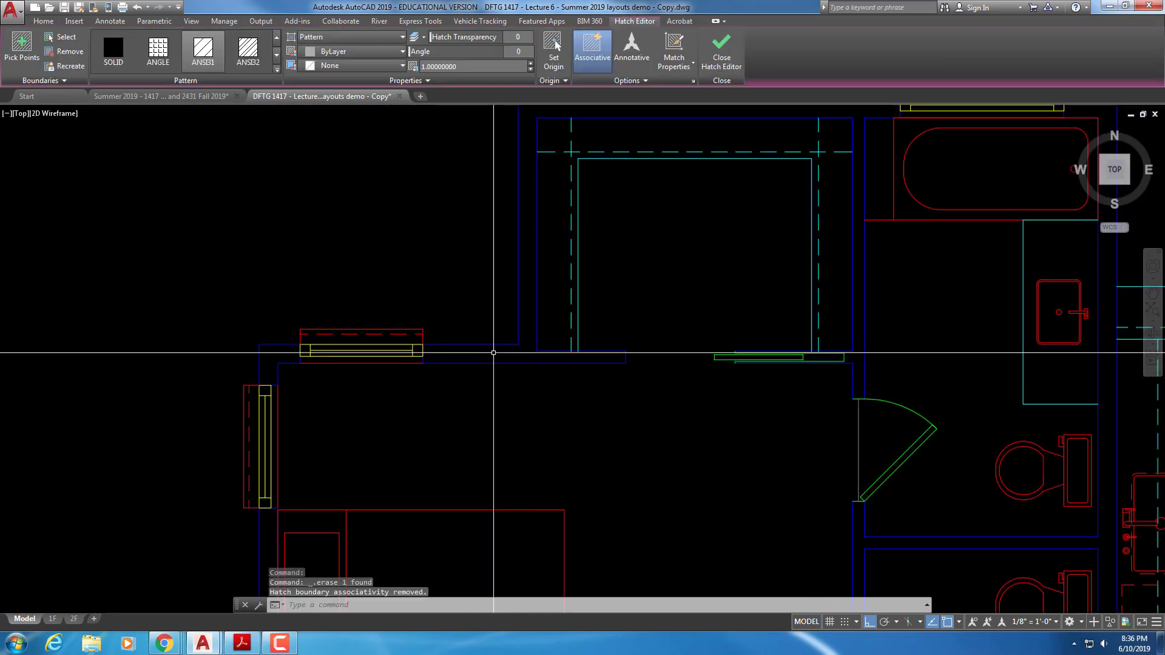
Start a hatch with the Solid pattern and try picking points inside the wall junction at the closet's southwest corner.
click(118, 66)
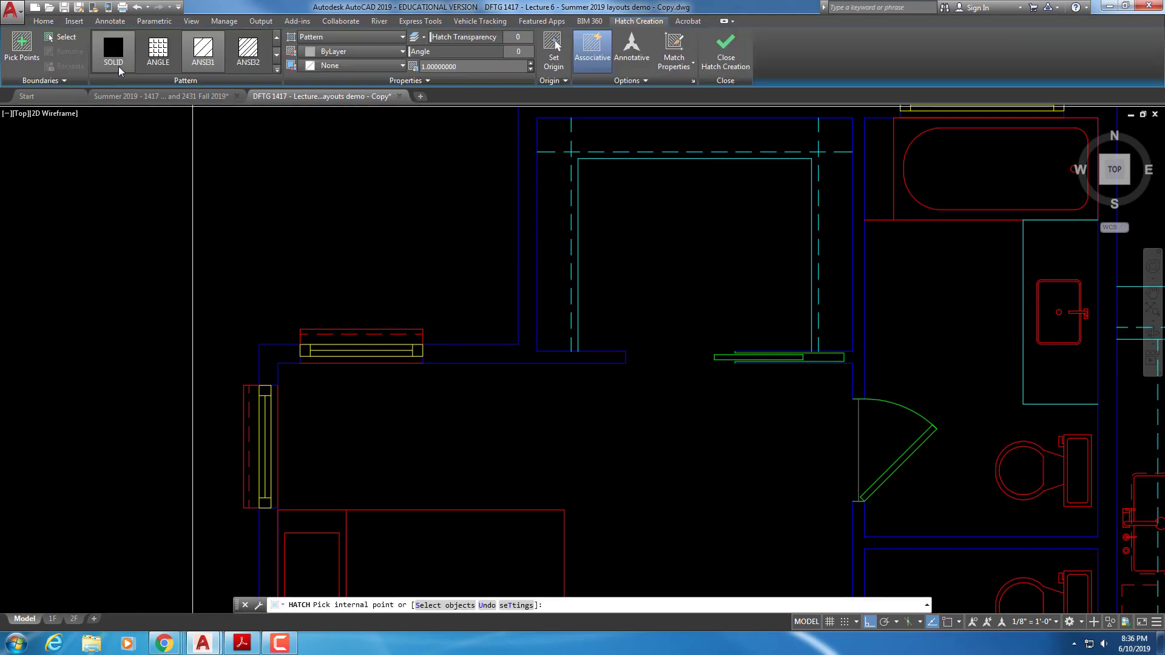
click(117, 54)
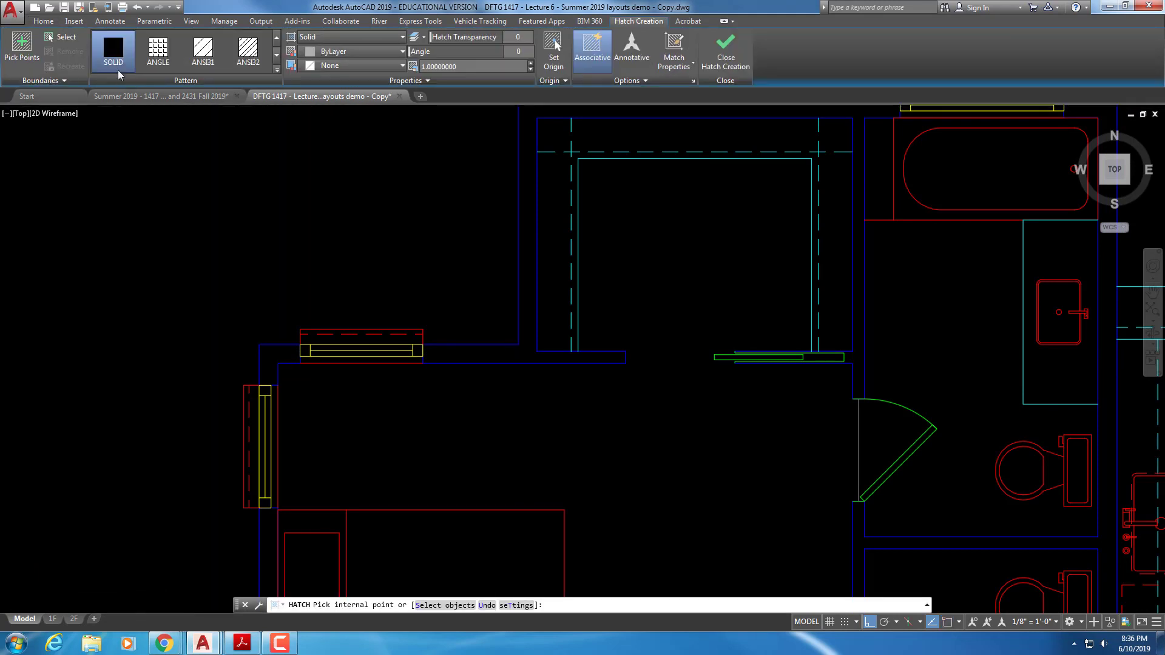
click(517, 355)
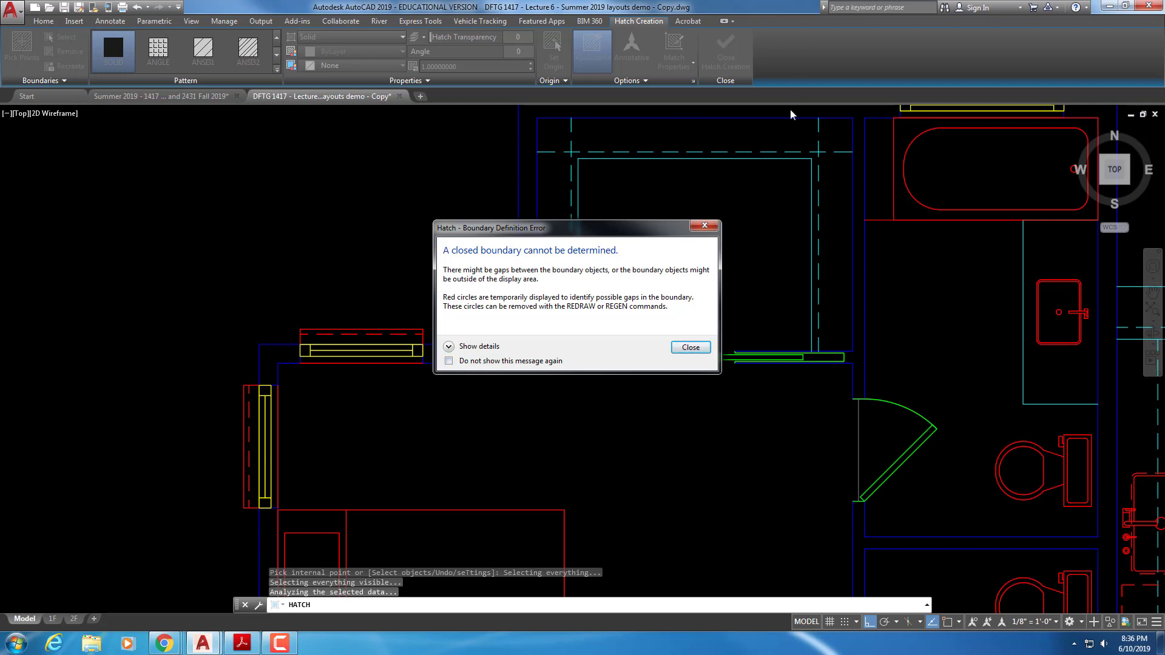
click(690, 347)
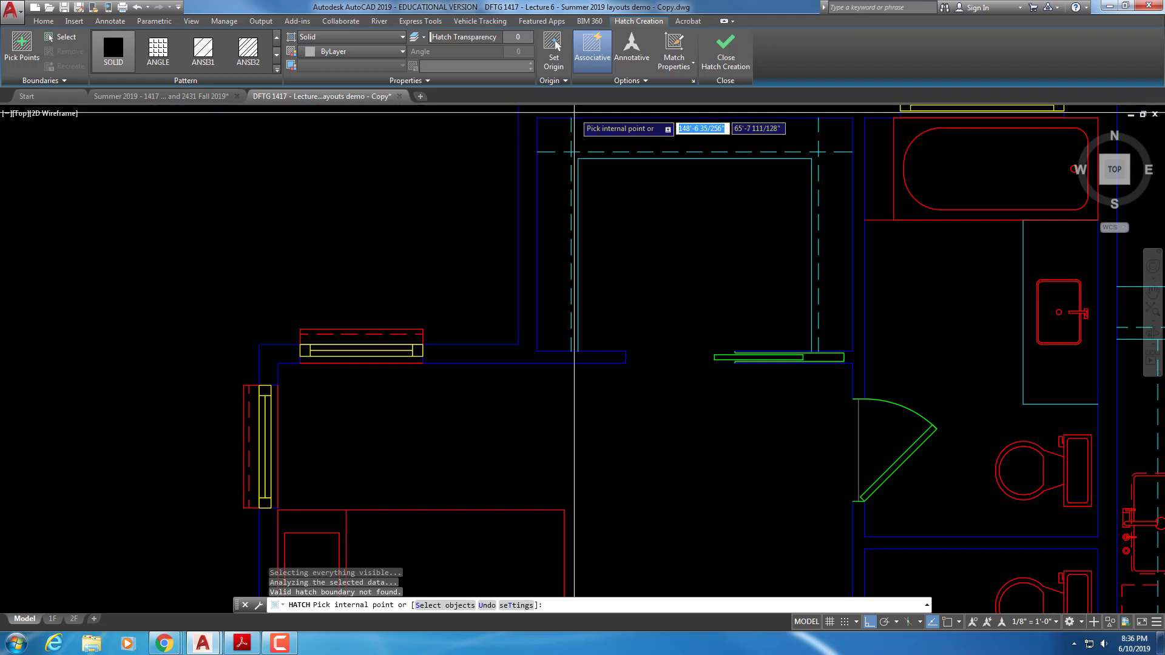
middle_drag(424, 161, 424, 184)
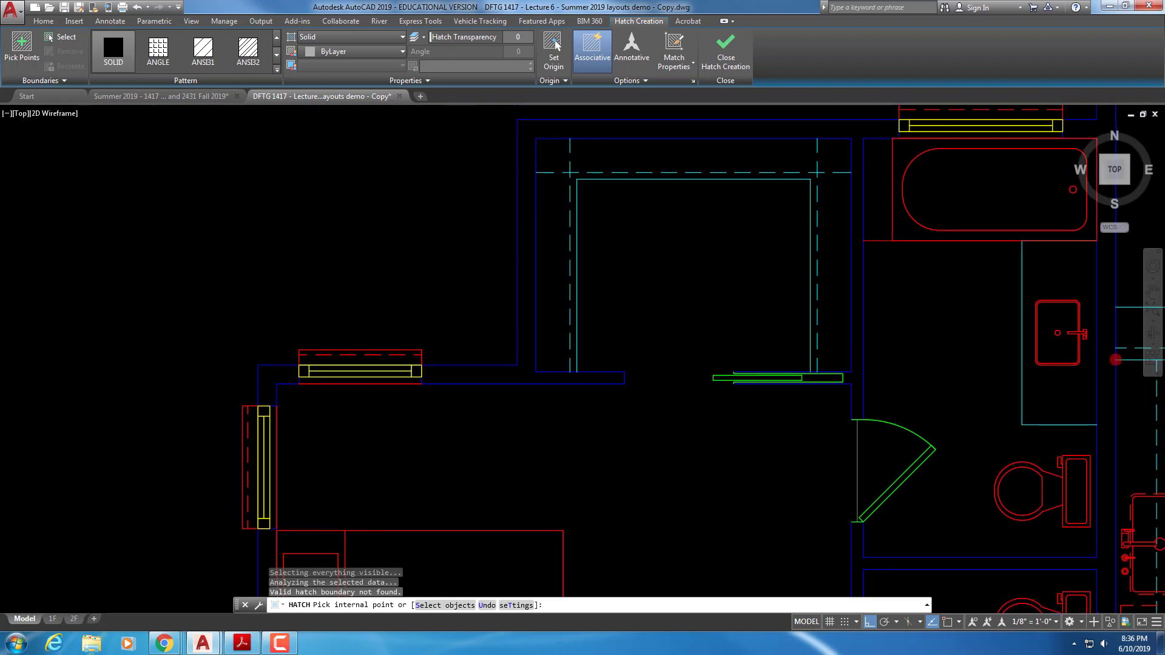
click(115, 53)
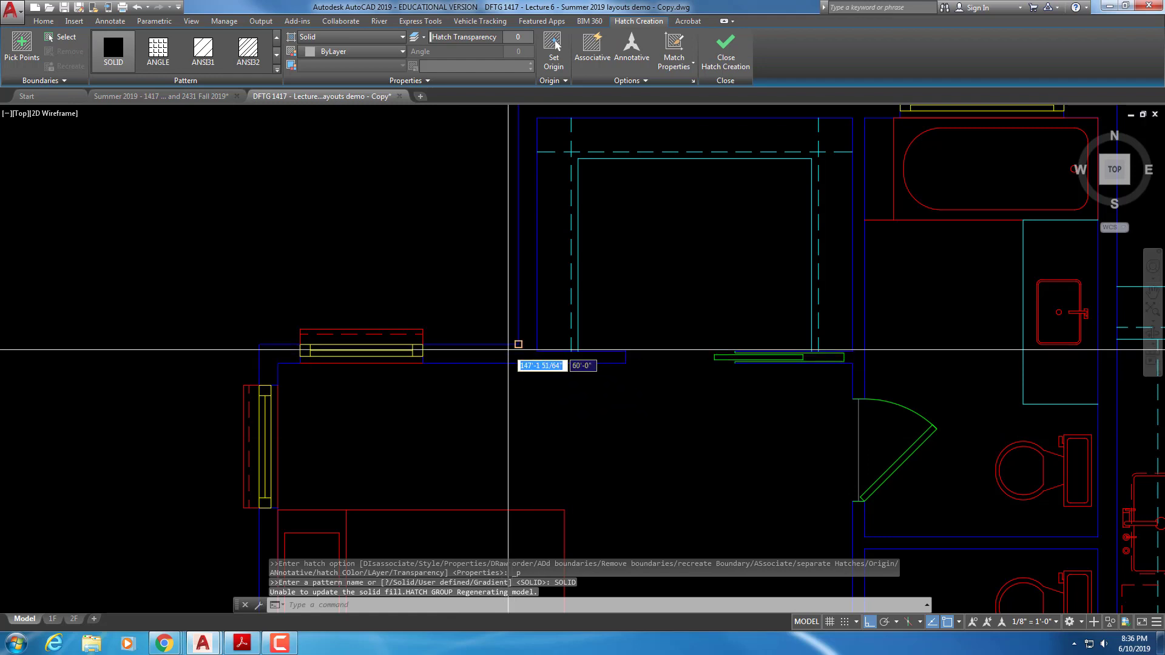
click(508, 350)
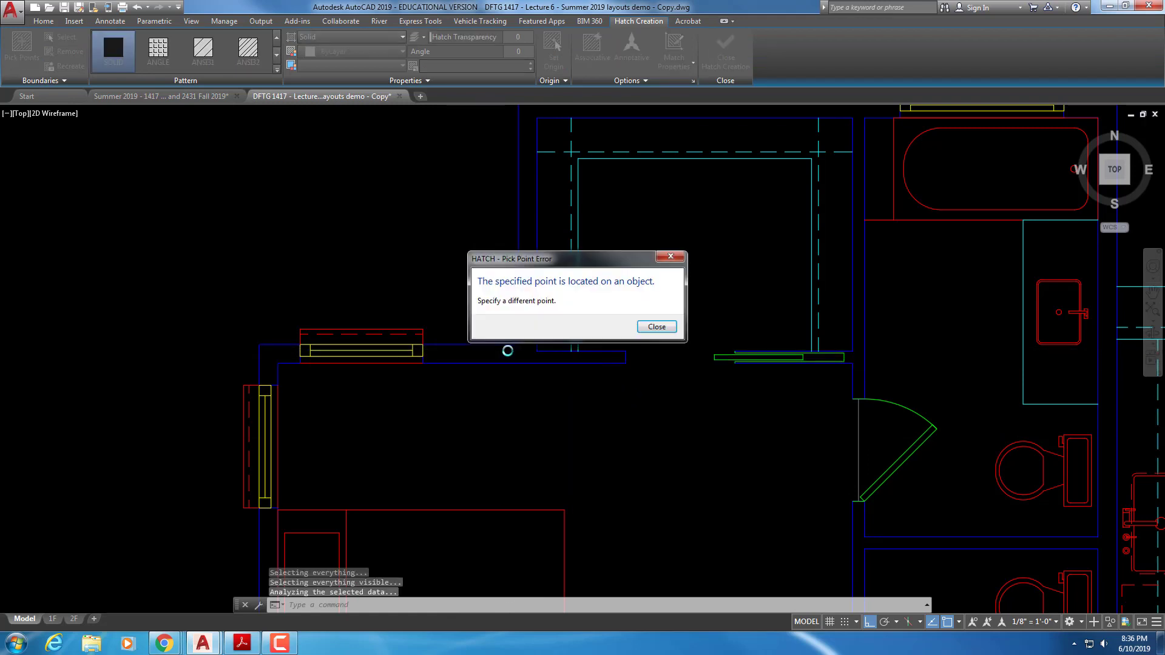
click(654, 330)
Fill the connected closet walls, up to the bedroom's north window and the bathroom window, with the Solid hatch.
middle_click(546, 335)
middle_click(546, 336)
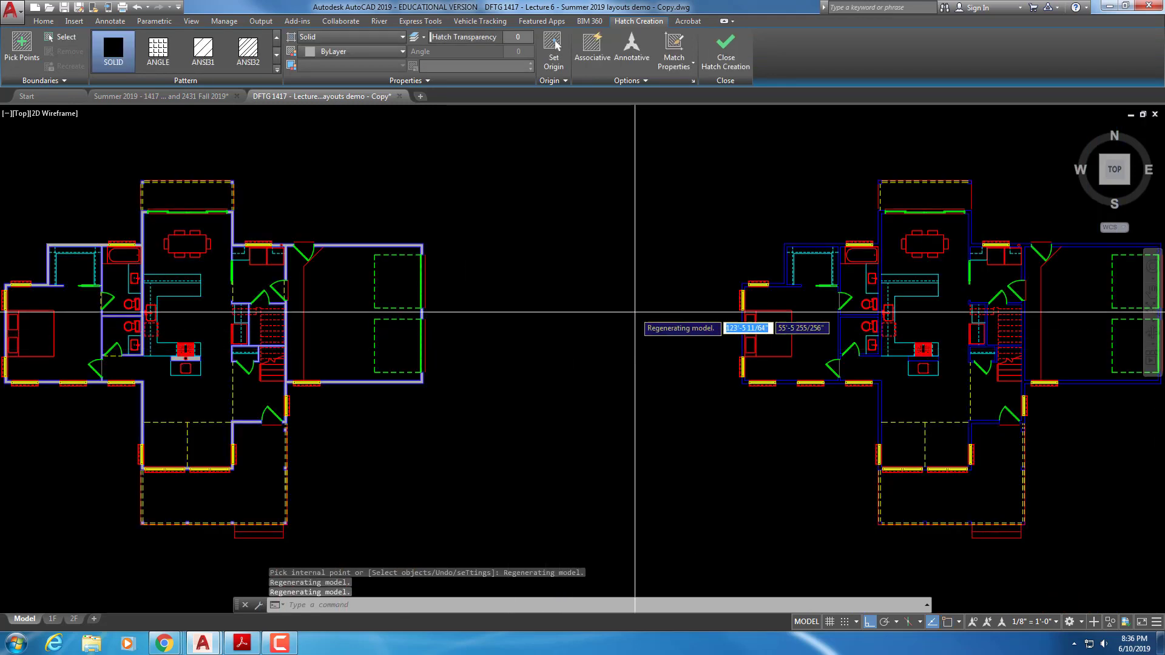
middle_drag(774, 301, 427, 312)
scroll(461, 313, up, 5)
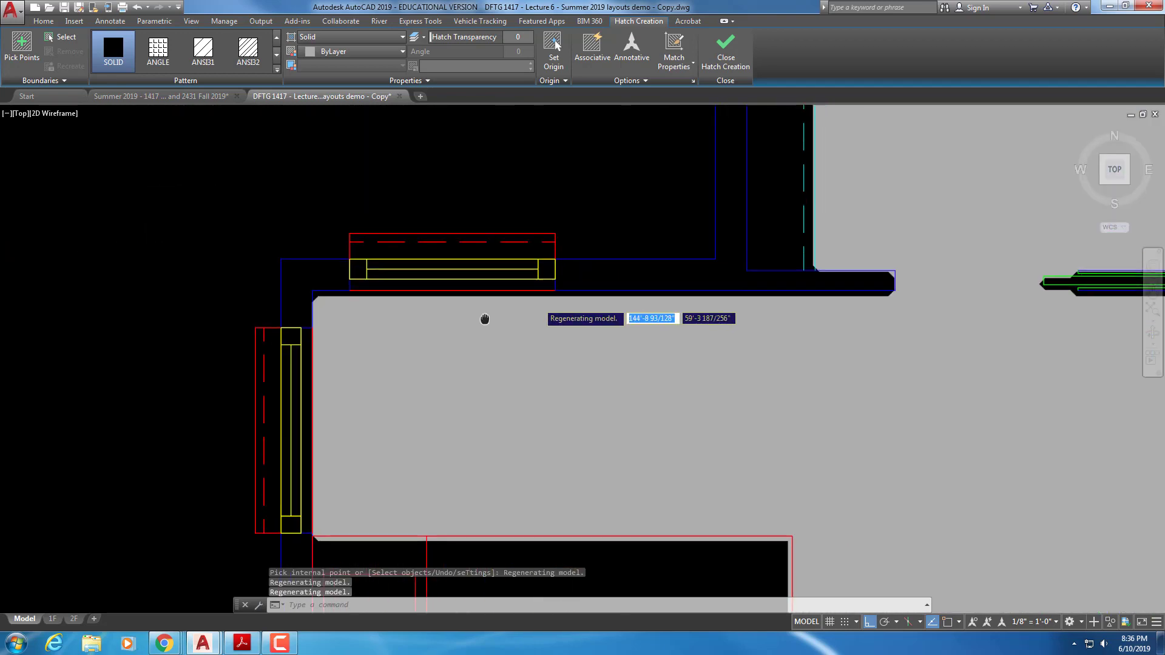
scroll(497, 333, down, 5)
scroll(546, 311, up, 6)
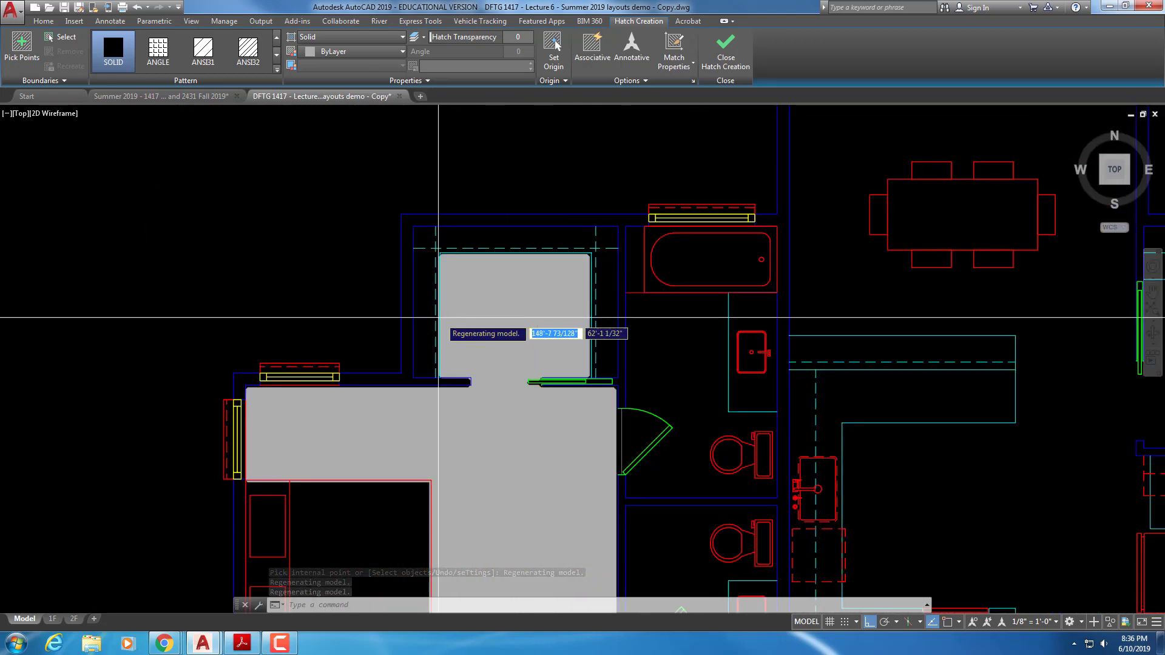
click(407, 310)
scroll(407, 310, down, 5)
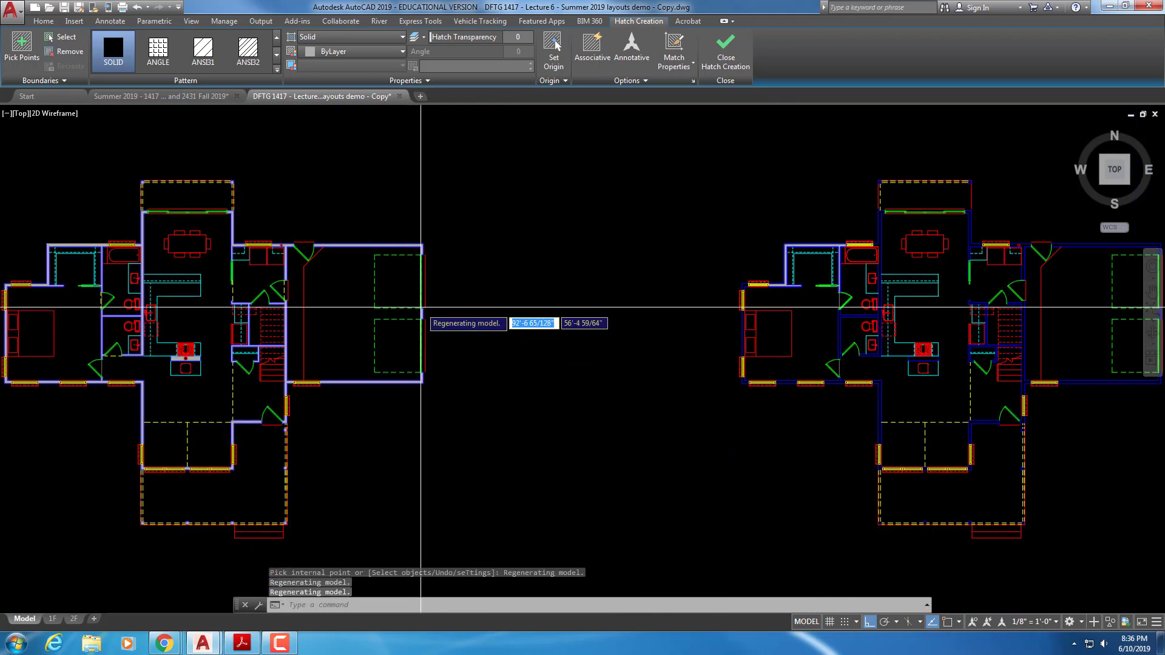
key(Escape)
Start another Solid hatch and fill the bedroom's northwest corner, west wall and south wall segments between the windows.
middle_drag(810, 255, 559, 276)
scroll(540, 307, up, 7)
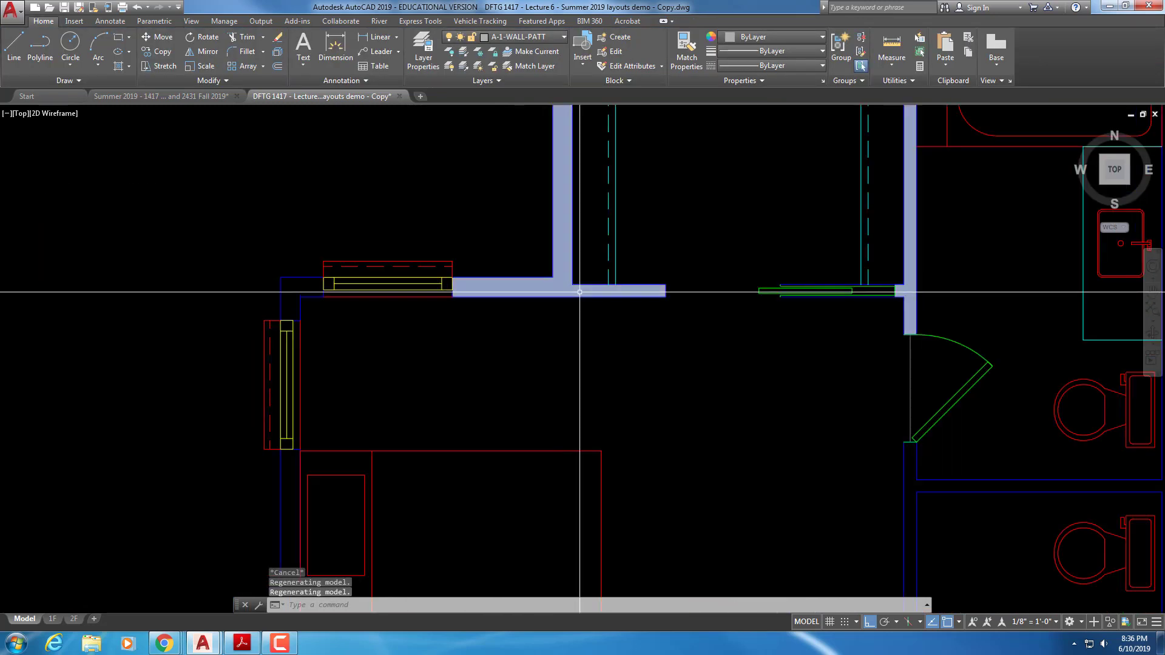
scroll(455, 216, down, 4)
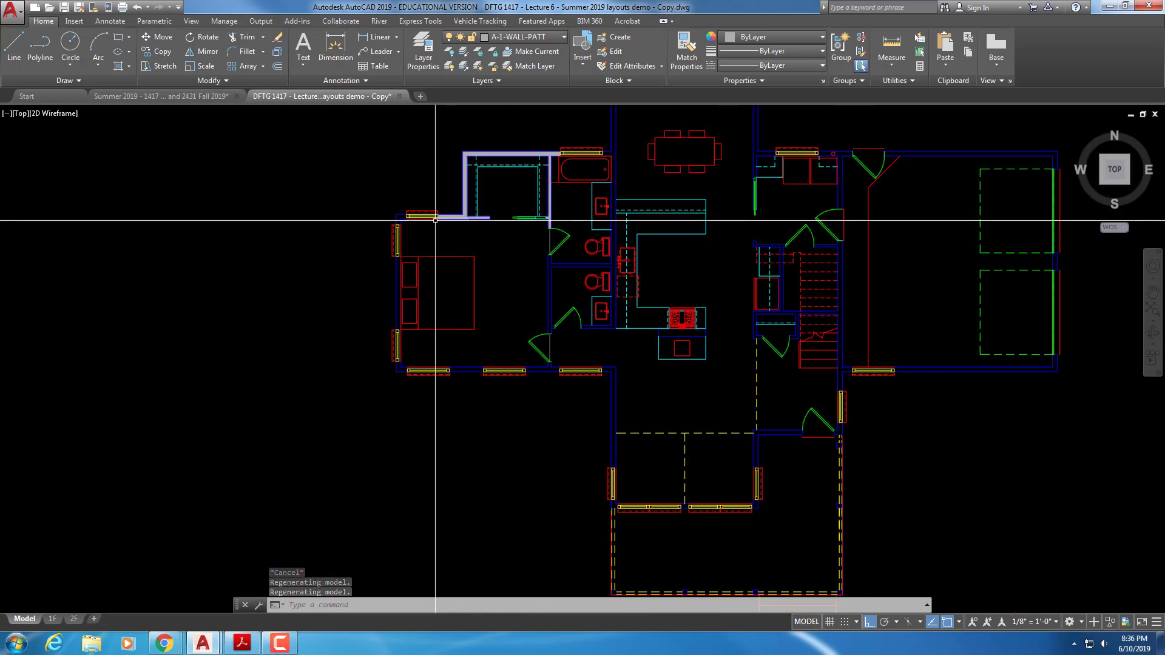
scroll(416, 216, up, 4)
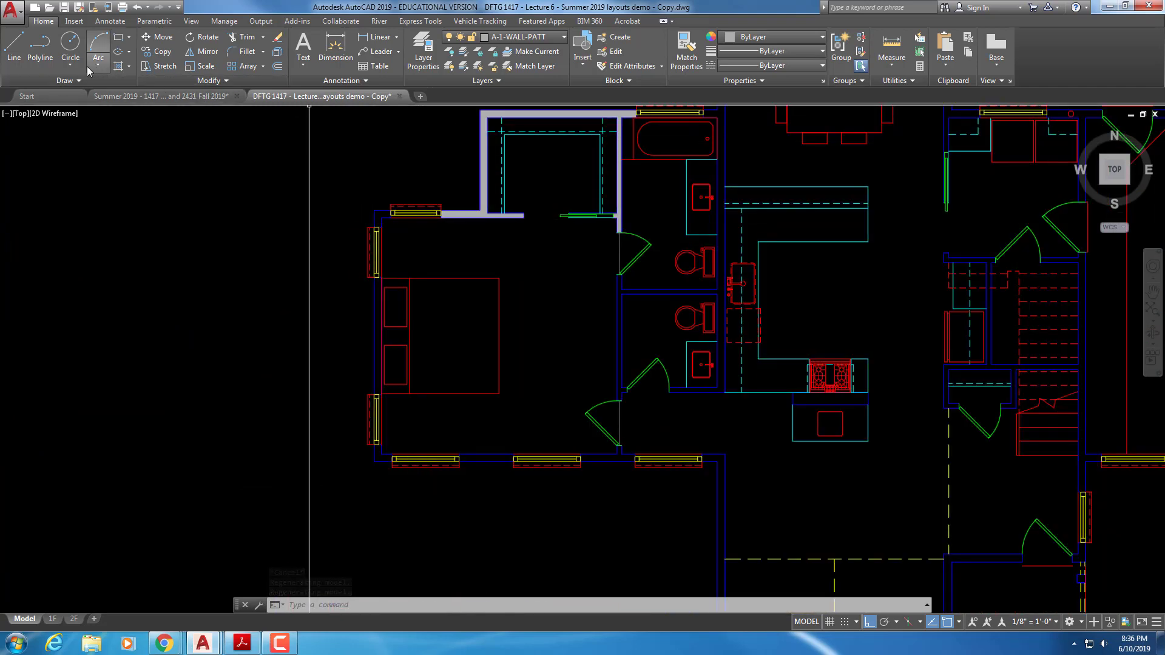
click(118, 67)
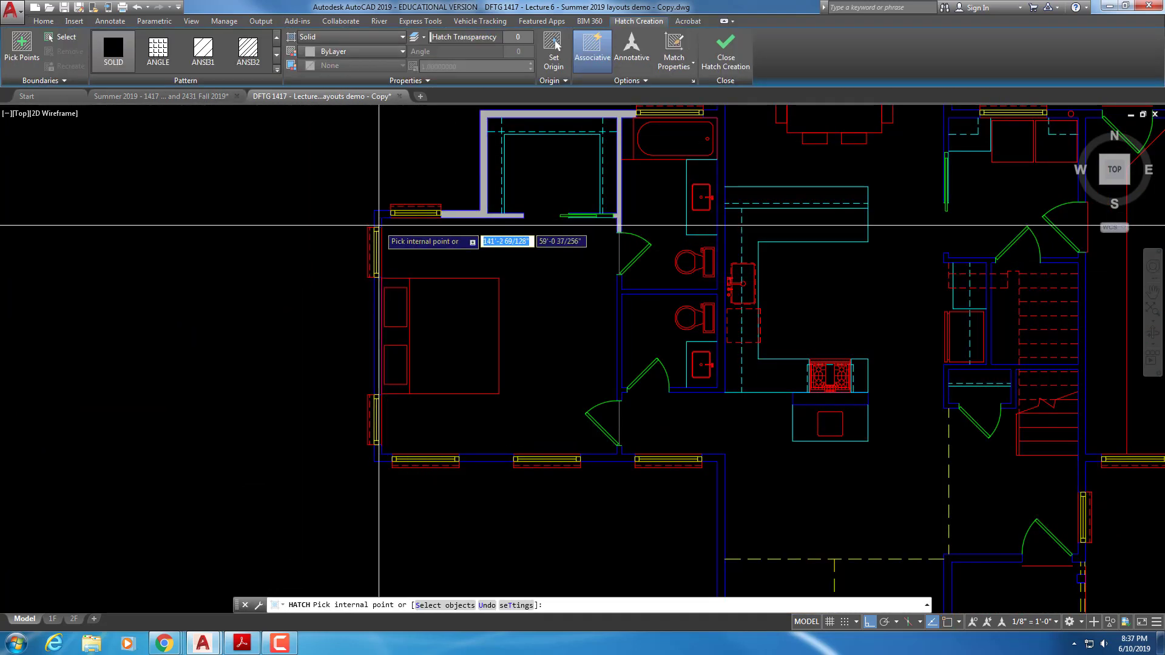
click(380, 217)
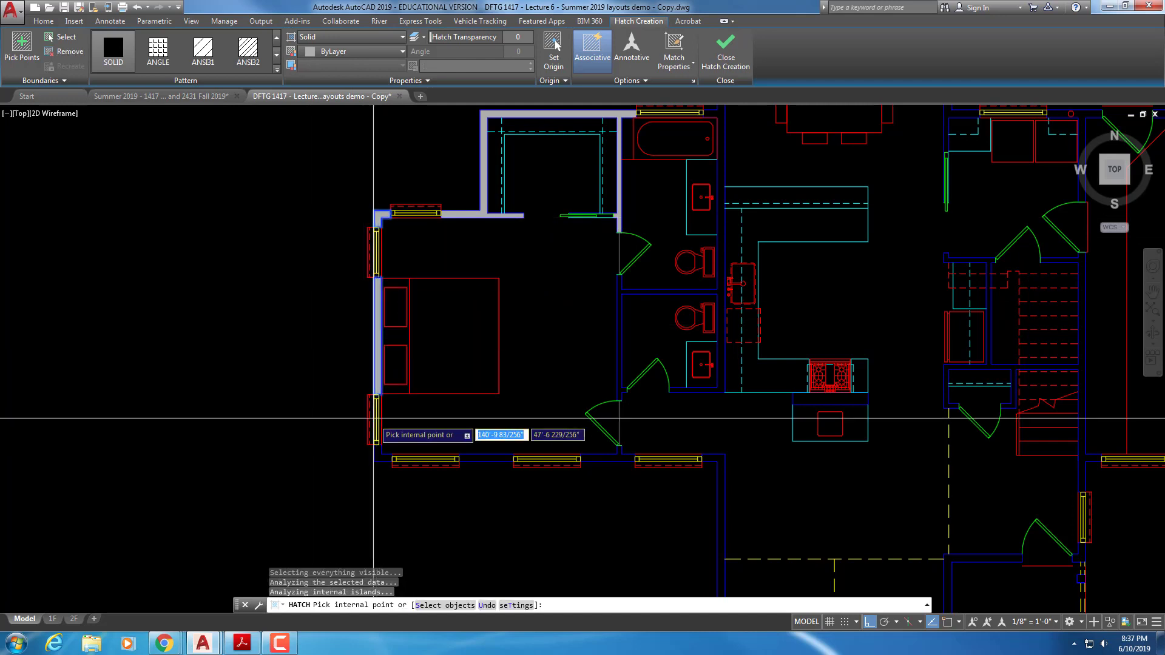
click(476, 458)
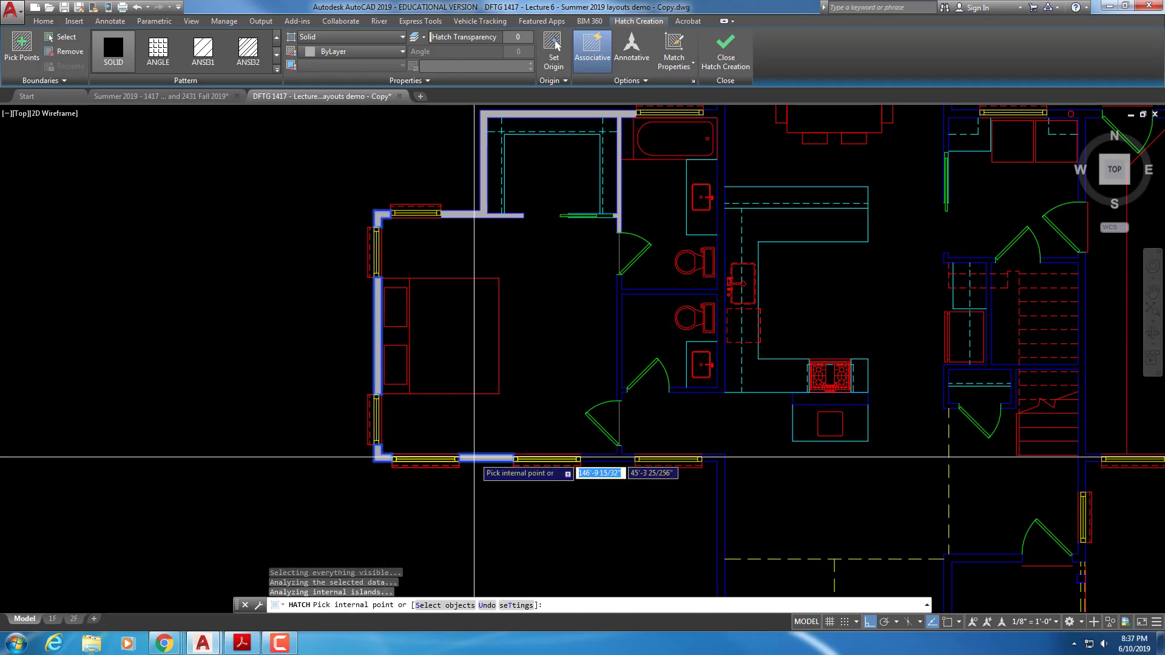
click(592, 458)
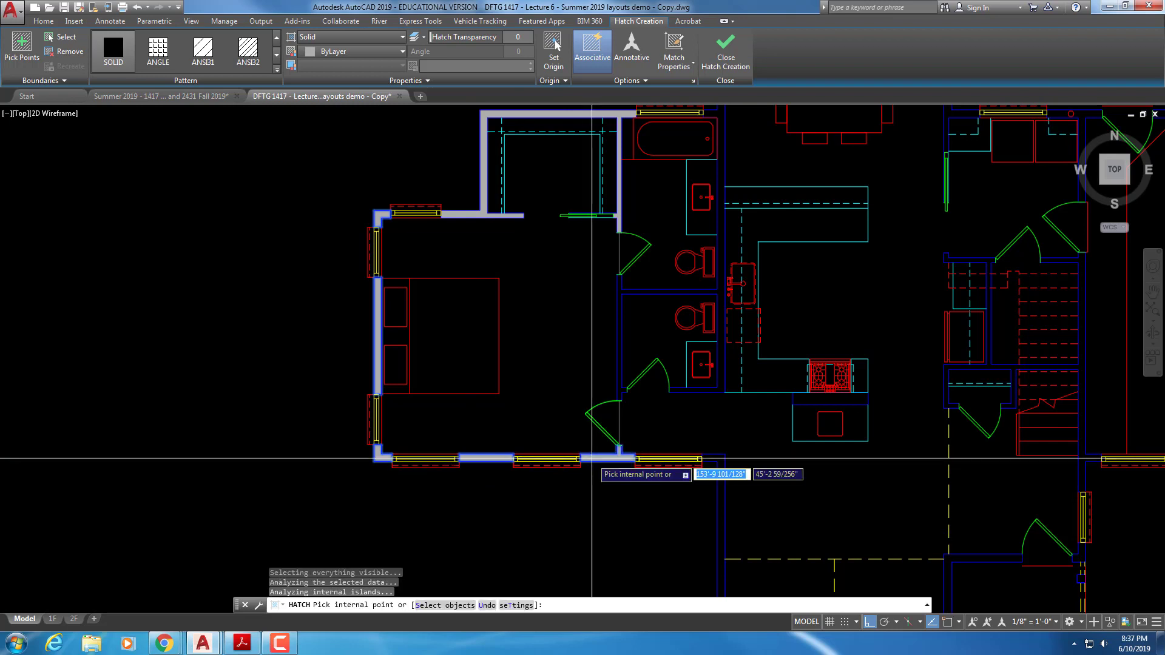
Fill the west wall of the southern living area and its southwest corner piece with the Solid hatch.
middle_drag(692, 456, 530, 272)
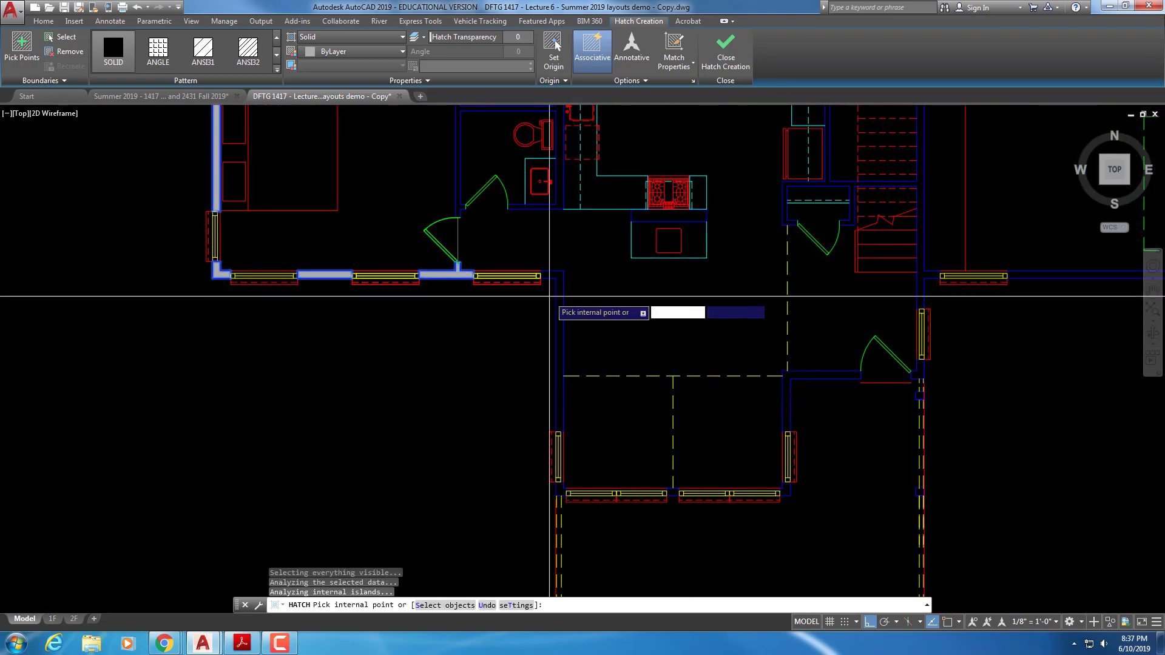
click(557, 327)
middle_drag(523, 414, 512, 344)
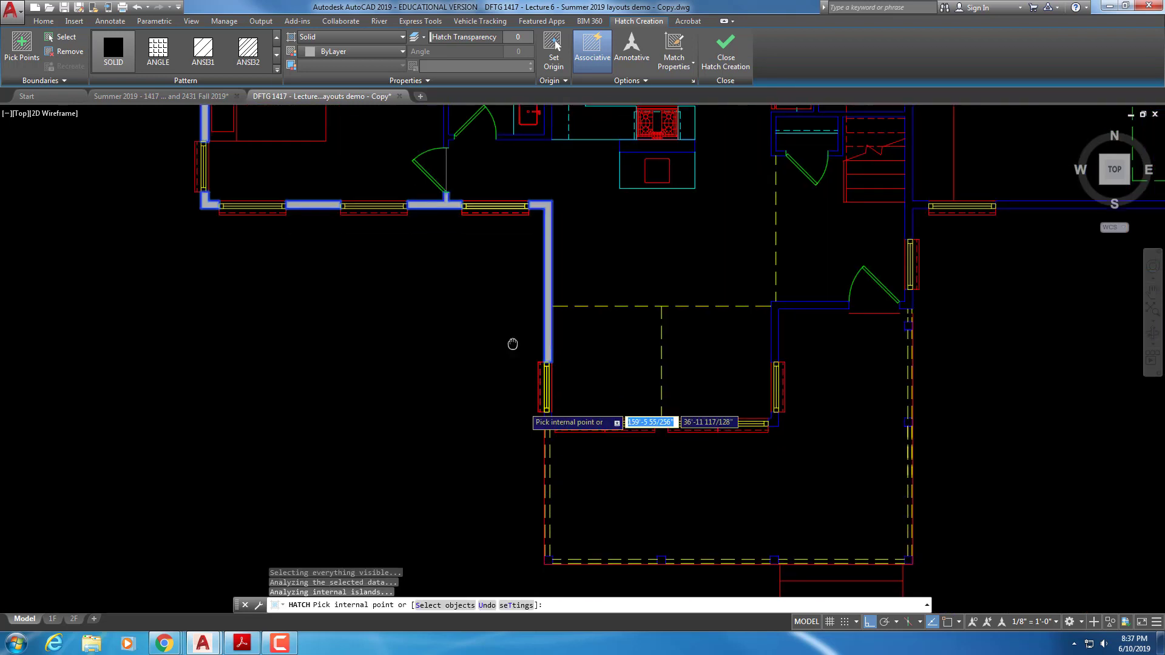
scroll(541, 429, up, 4)
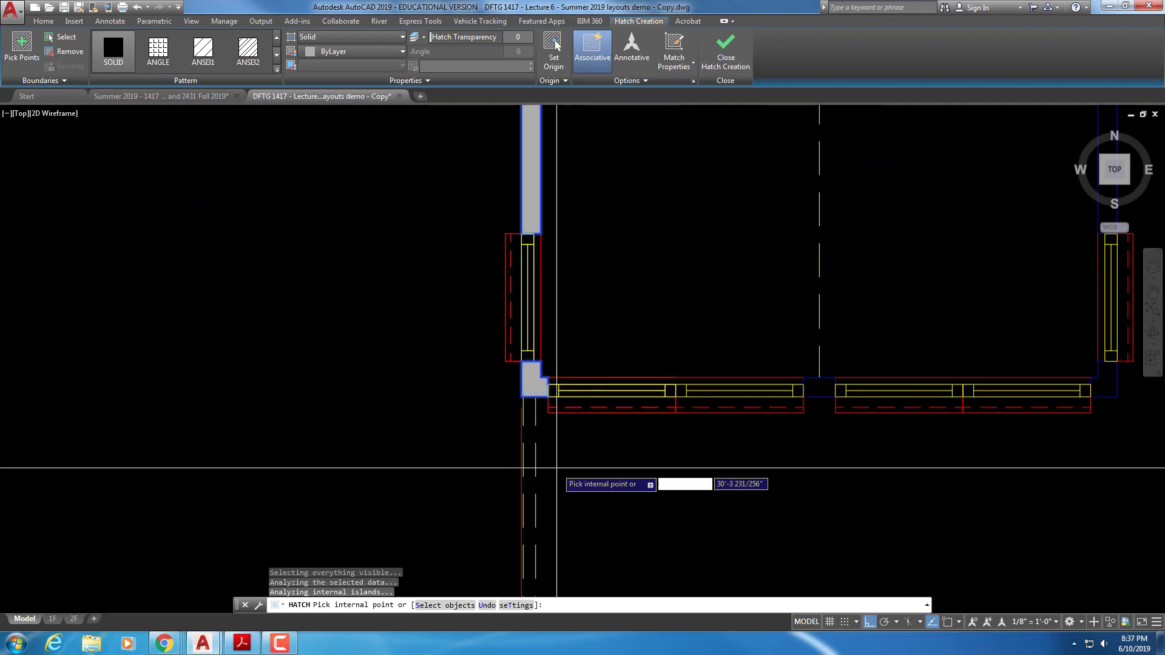
Add the columns along the porch's south edge to the Solid hatch.
middle_drag(557, 468, 533, 197)
scroll(504, 396, down, 2)
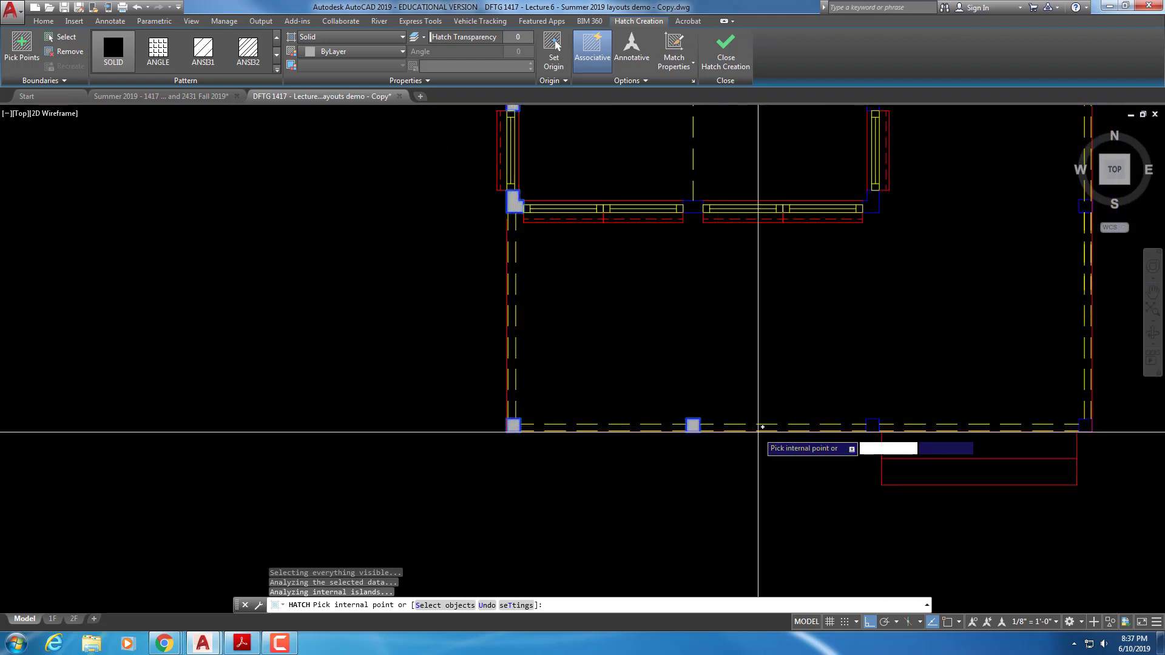
click(873, 427)
middle_drag(898, 394, 717, 416)
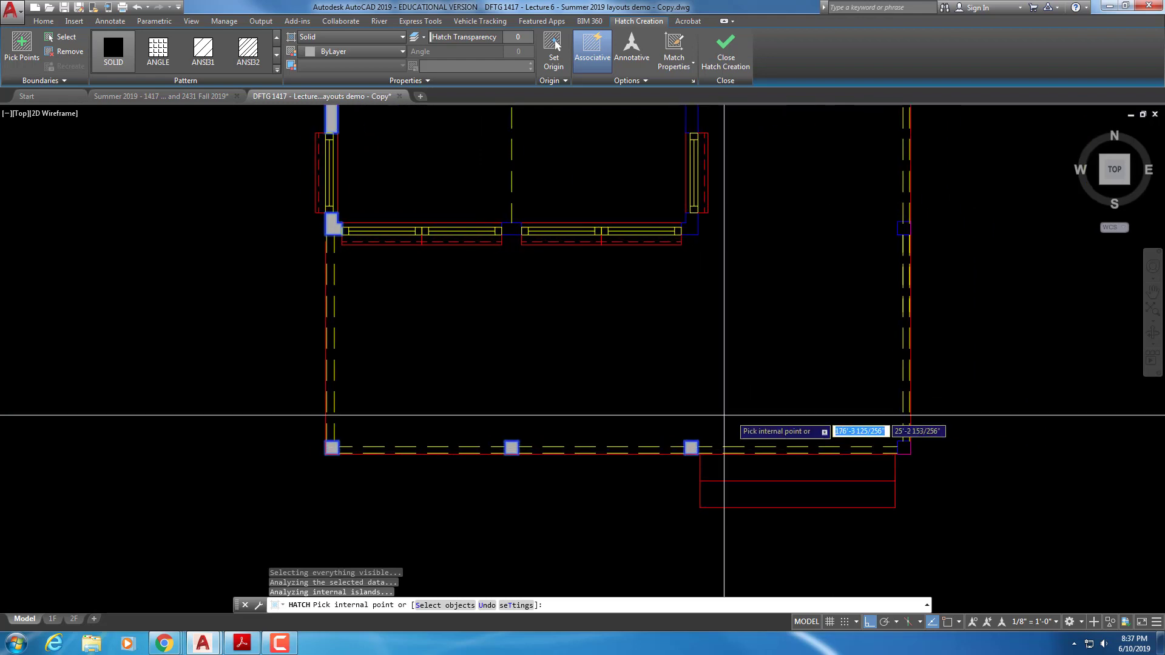
Fill the pier between the living area's south windows and the southeast corner wall piece with the Solid hatch.
scroll(476, 205, up, 2)
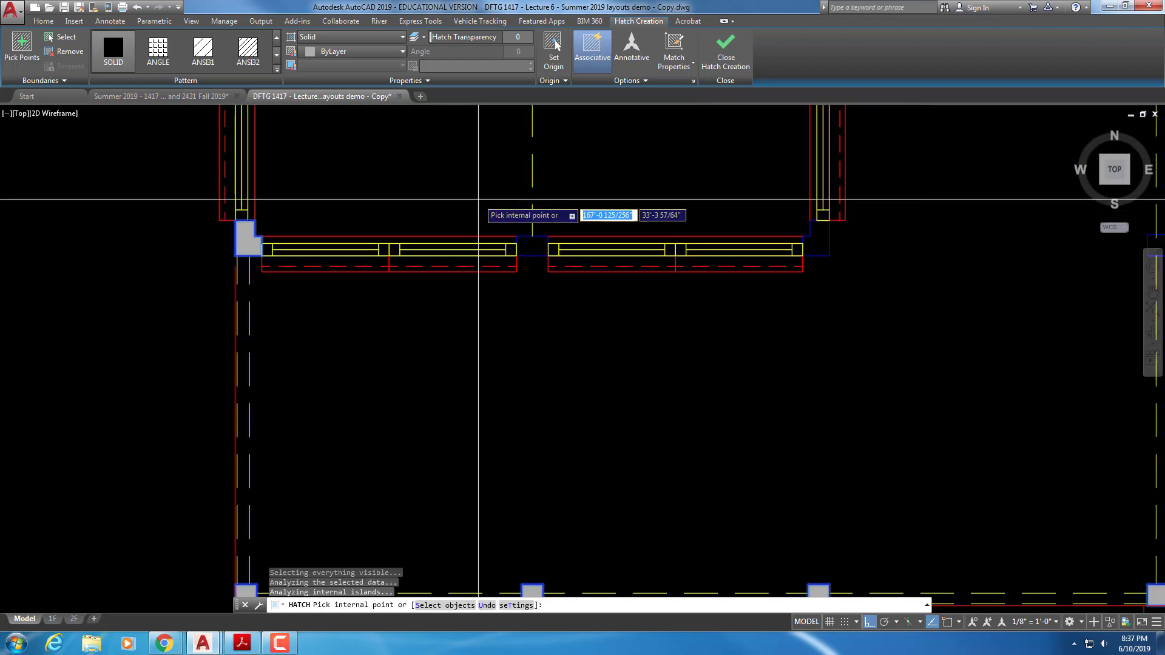
click(538, 247)
click(531, 249)
middle_drag(767, 254, 593, 317)
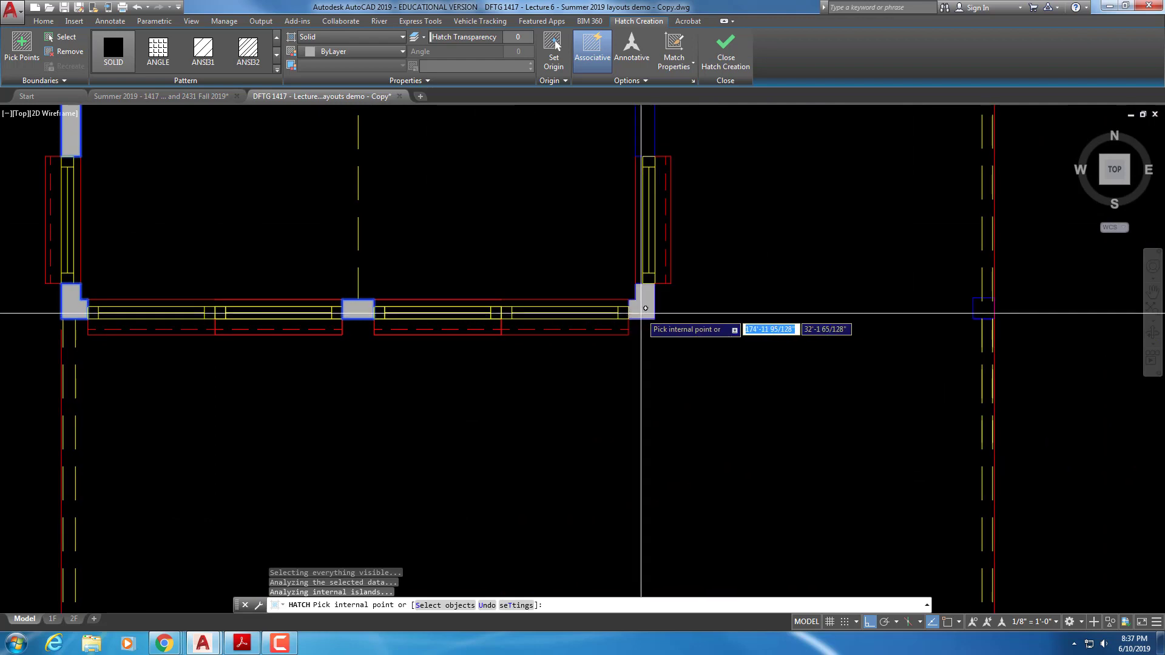
click(643, 315)
Fill the walls on both sides of the front door and the nearby porch column with the Solid hatch.
scroll(643, 278, down, 2)
middle_drag(621, 247, 580, 352)
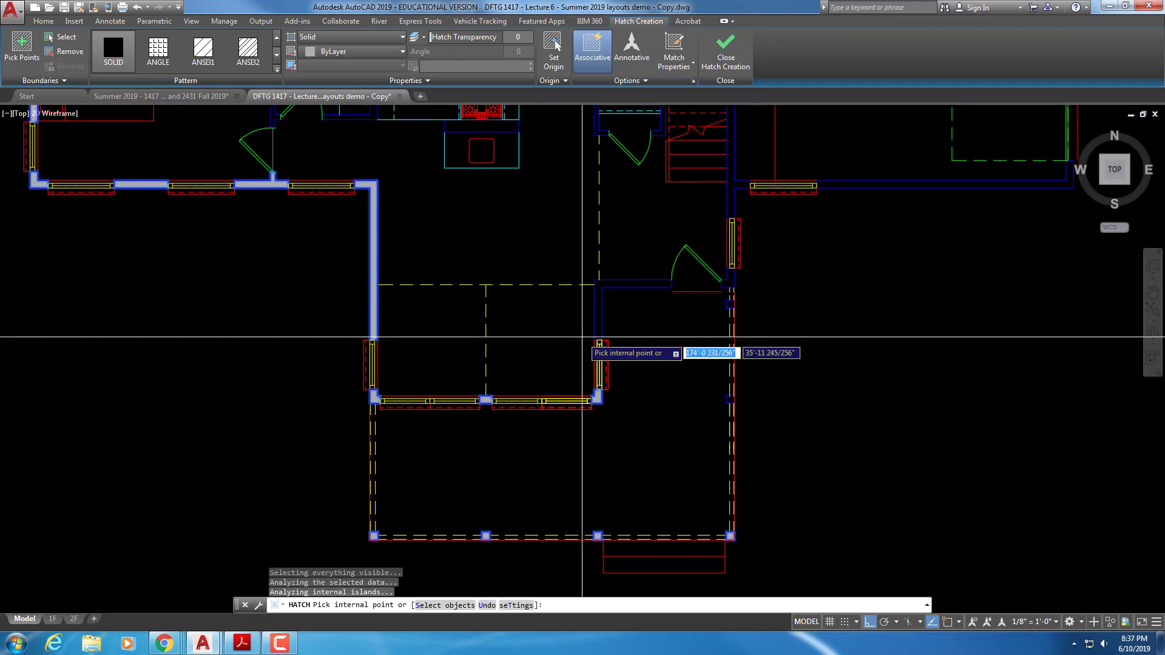
click(597, 308)
middle_drag(597, 307, 551, 409)
middle_drag(640, 329, 569, 348)
scroll(576, 368, up, 2)
click(627, 415)
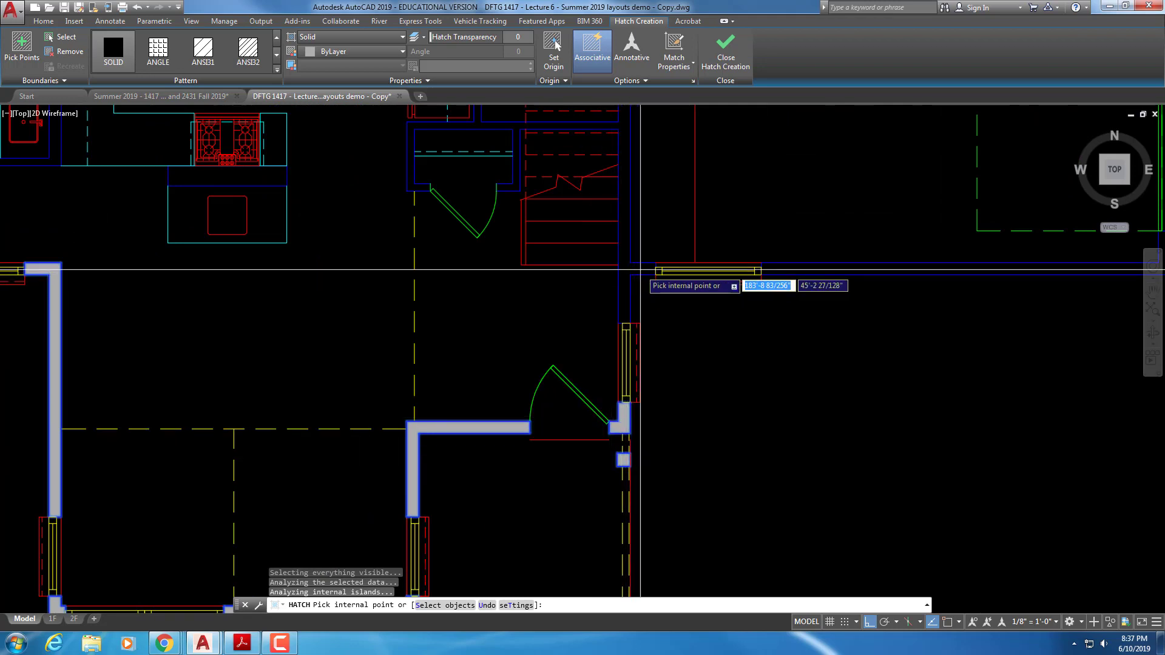
Fill the stair and closet walls, the garage's south wall and the pier between the garage doors with the Solid hatch.
click(640, 270)
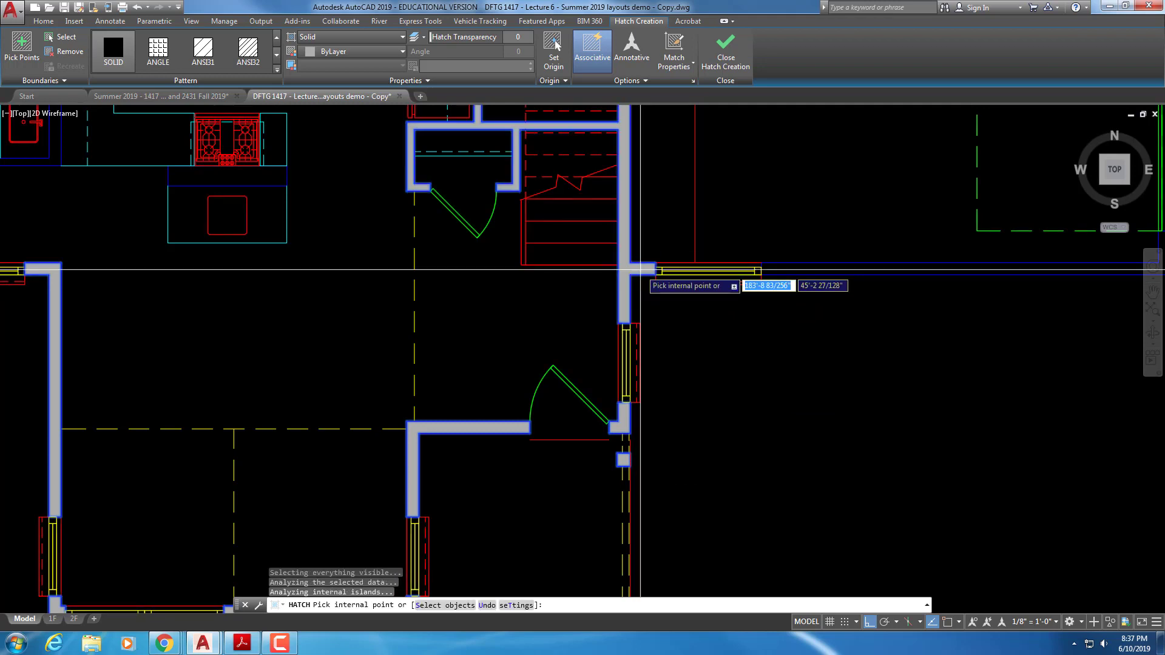
click(826, 267)
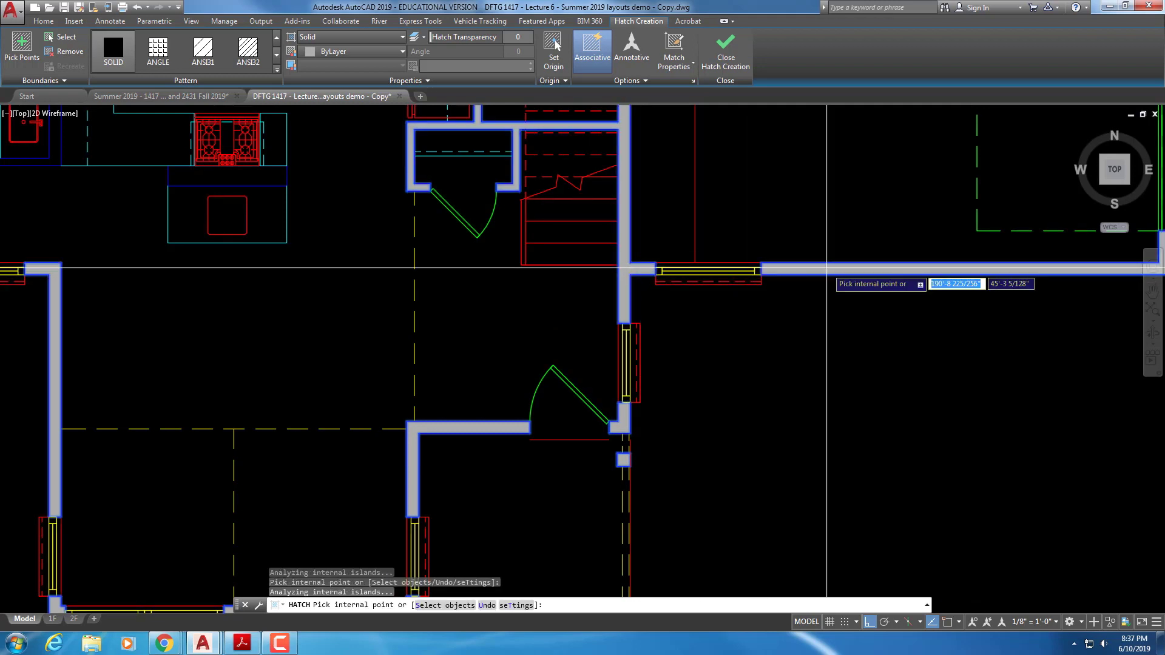
scroll(826, 267, down, 2)
mouse_move(791, 234)
middle_down()
mouse_move(754, 313)
mouse_move(690, 387)
middle_up()
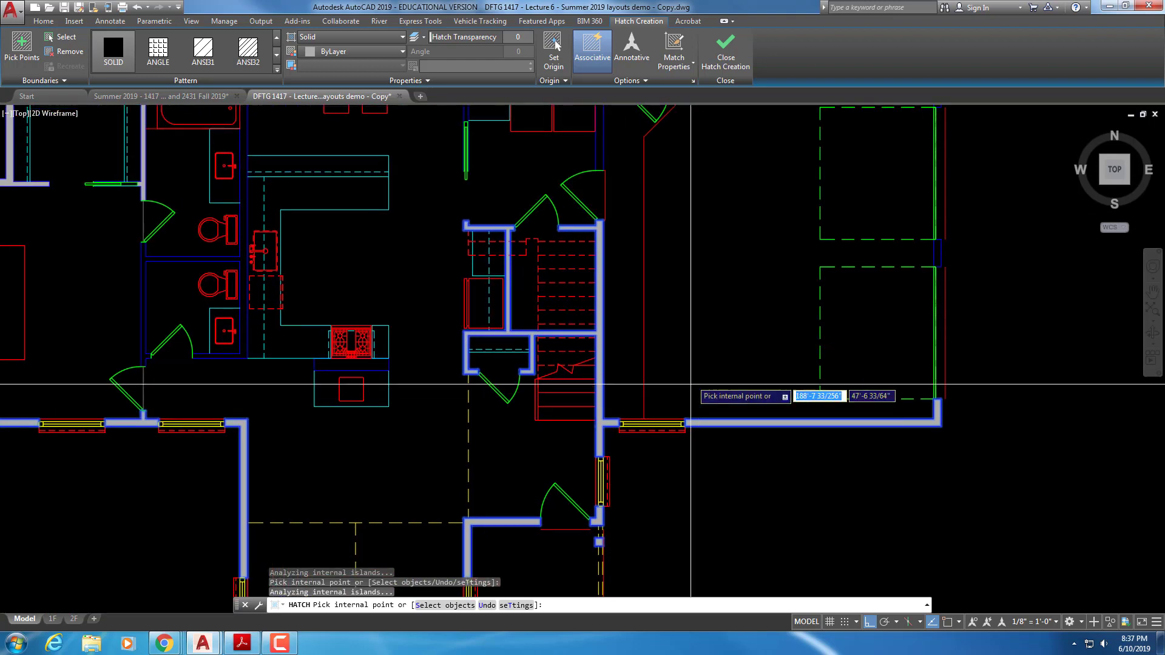
middle_drag(882, 278, 843, 363)
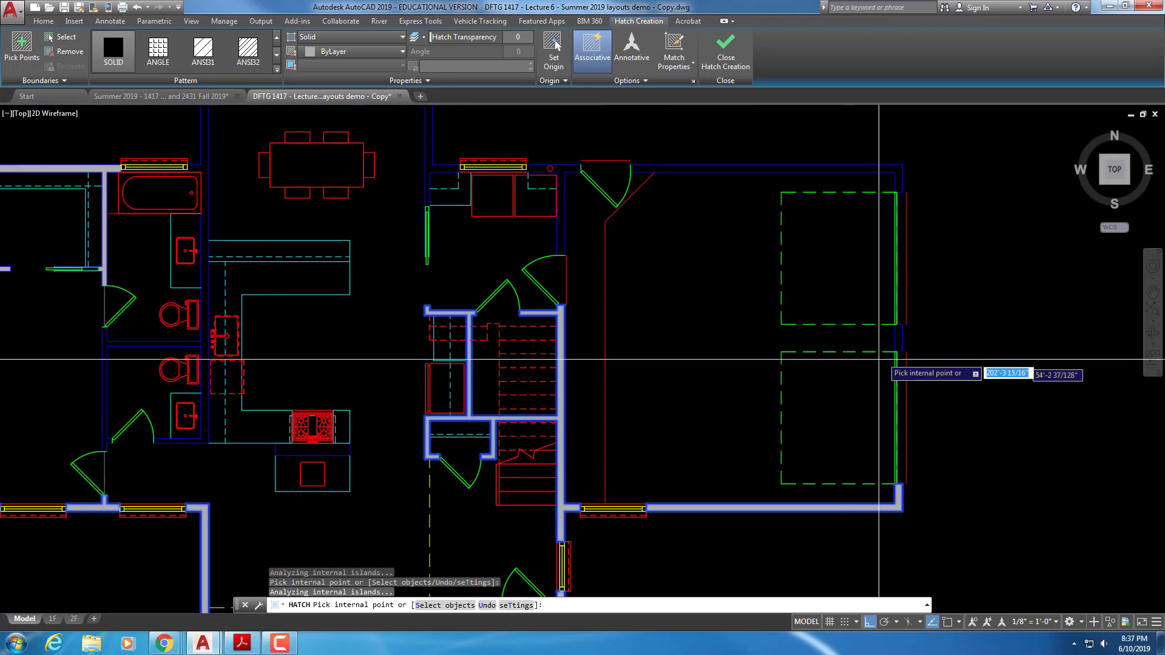
click(901, 331)
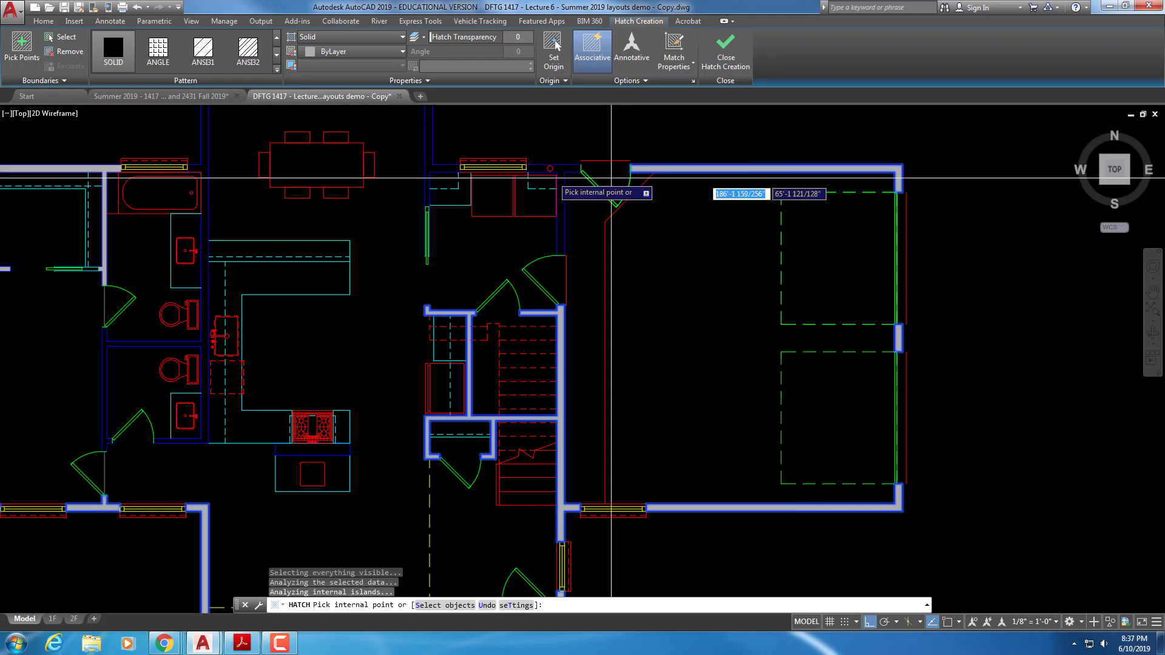
Add the remaining walls around the laundry room and dining area to the Solid hatch, and finish the hatch.
scroll(560, 168, up, 4)
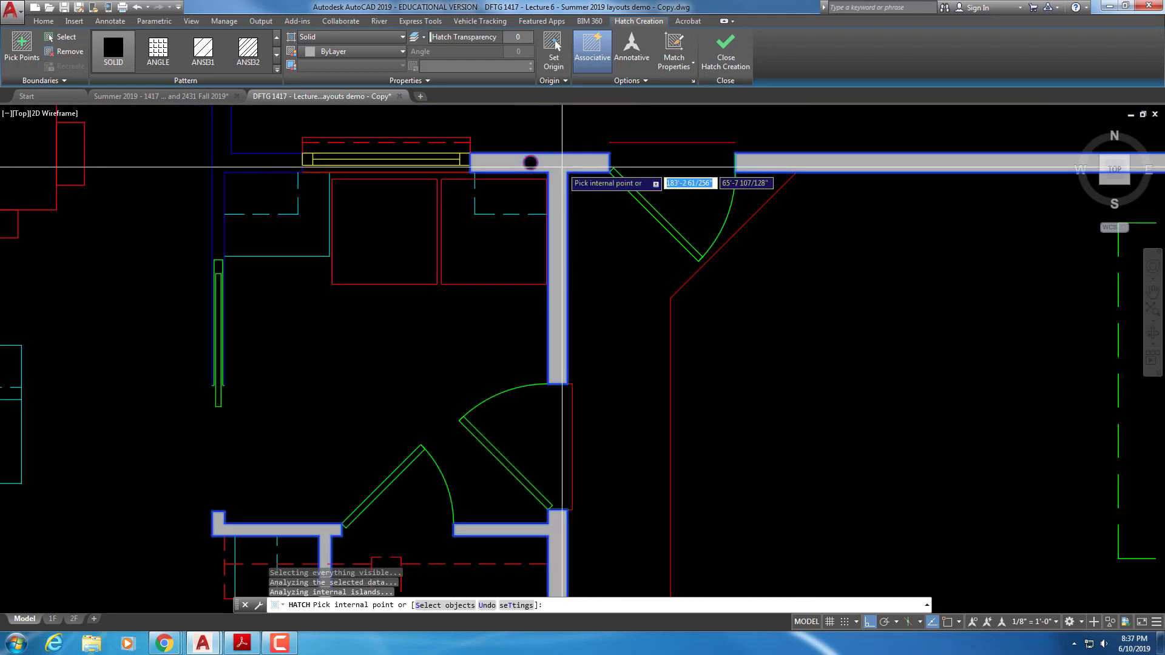
click(258, 160)
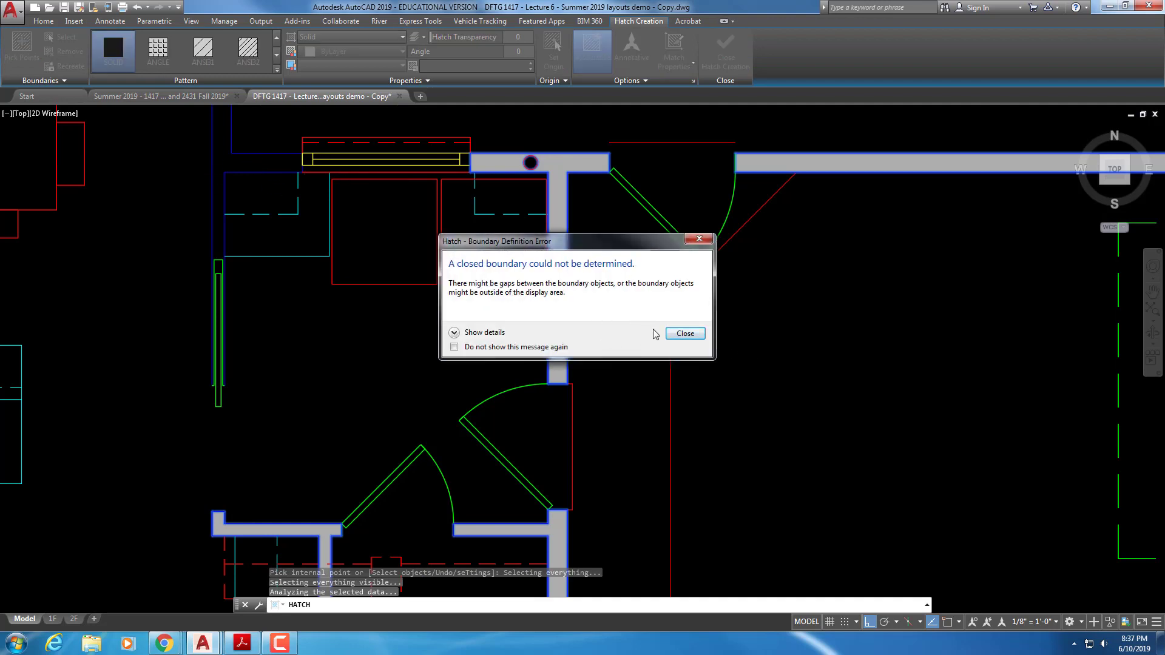
click(680, 339)
middle_drag(429, 338, 600, 333)
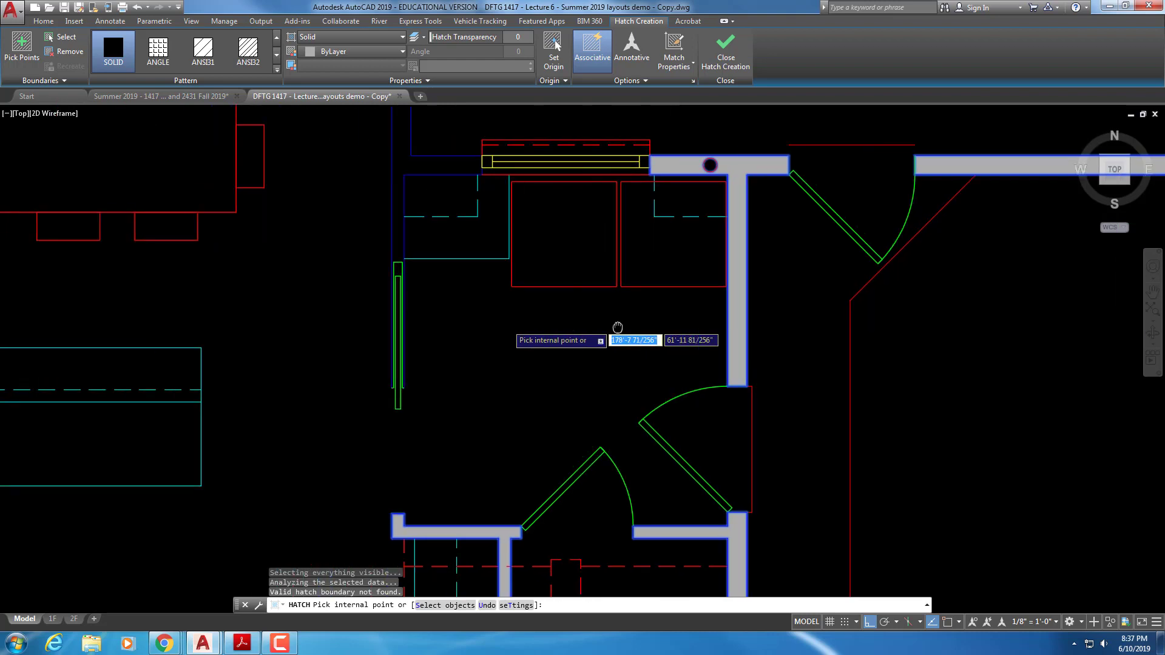
scroll(495, 280, down, 3)
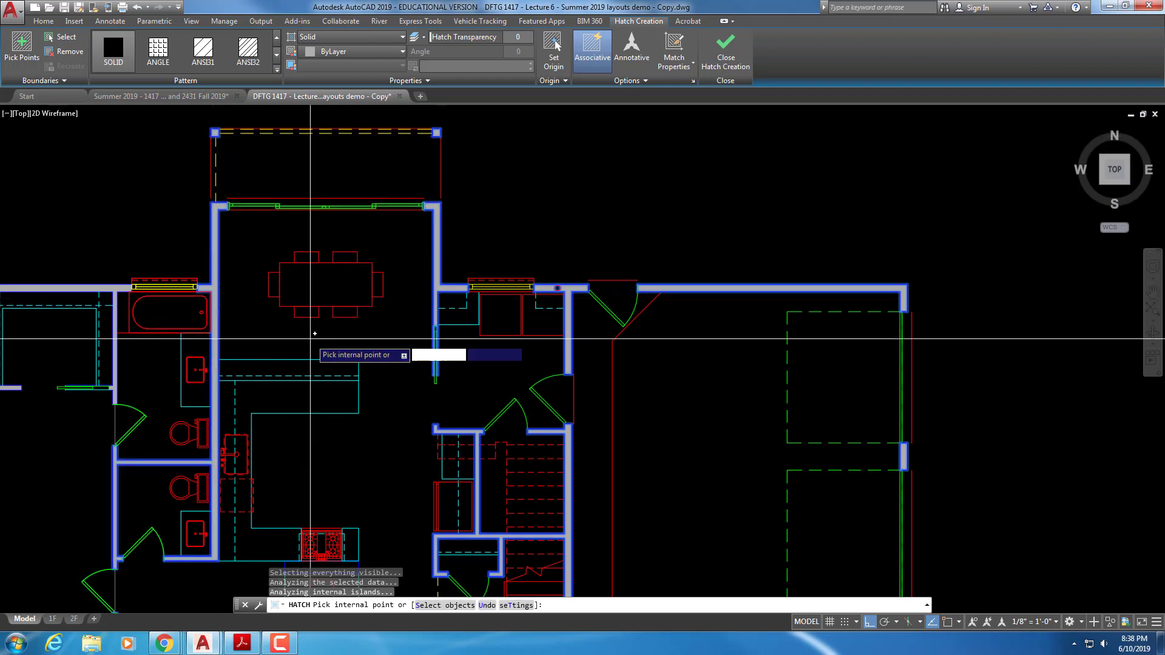
mouse_move(308, 335)
middle_down()
mouse_move(334, 267)
mouse_move(322, 304)
middle_up()
scroll(322, 303, down, 3)
scroll(388, 267, up, 5)
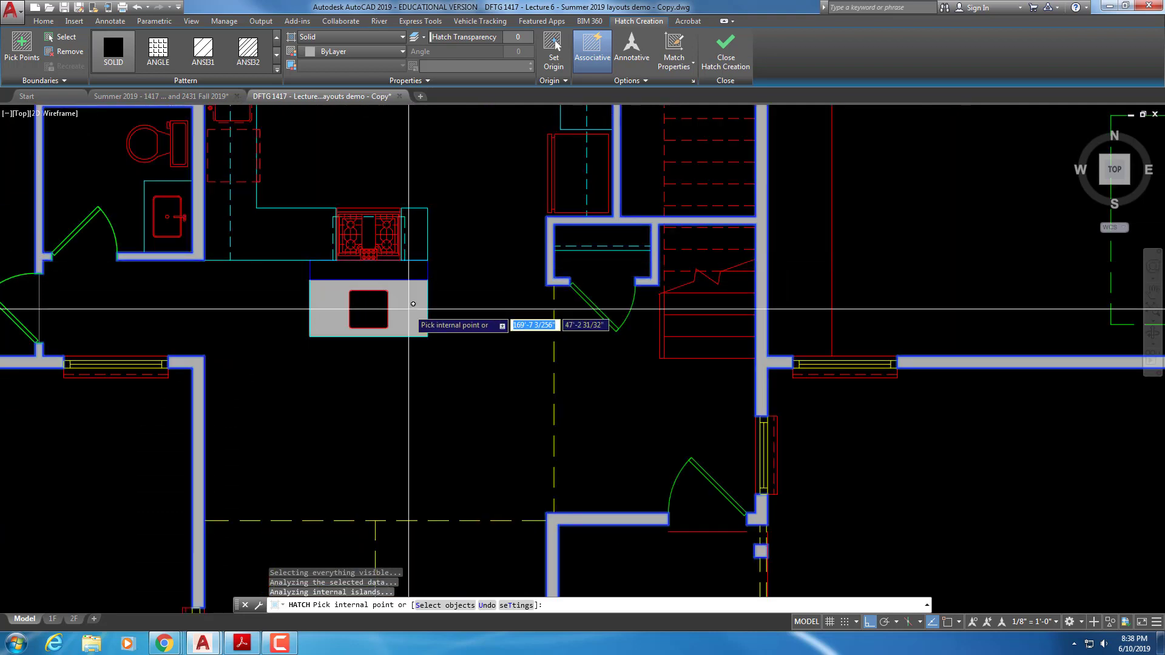
key(Escape)
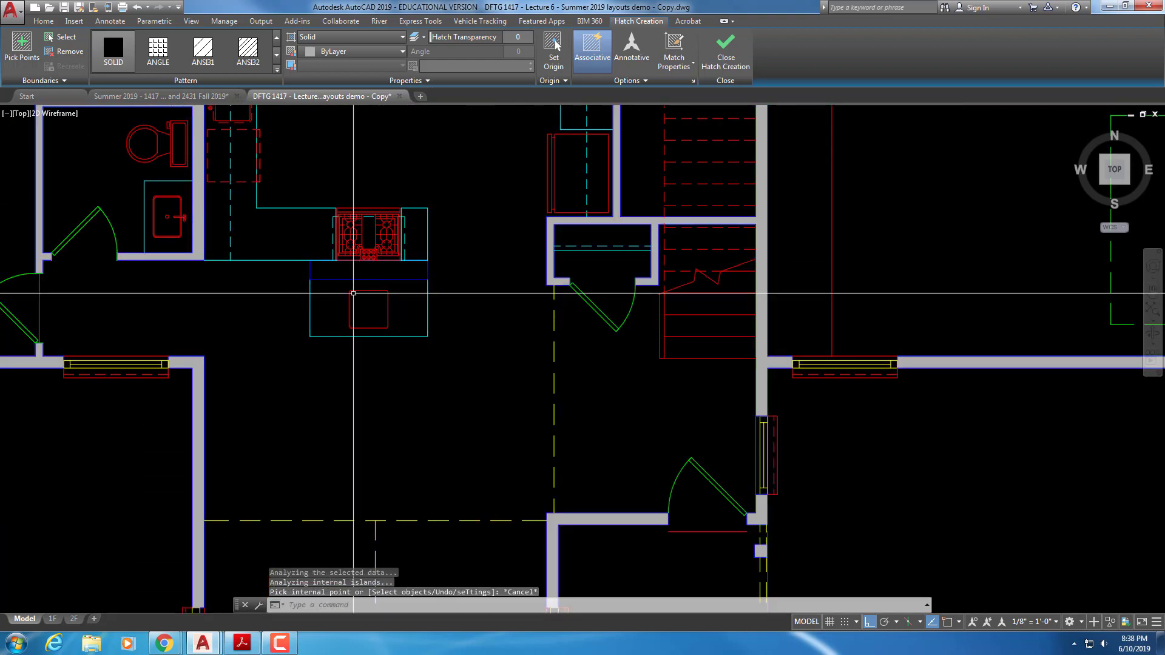
Try to fill the low wall between the cooktop counter and the island with the Solid hatch, and undo the fill.
scroll(363, 288, up, 4)
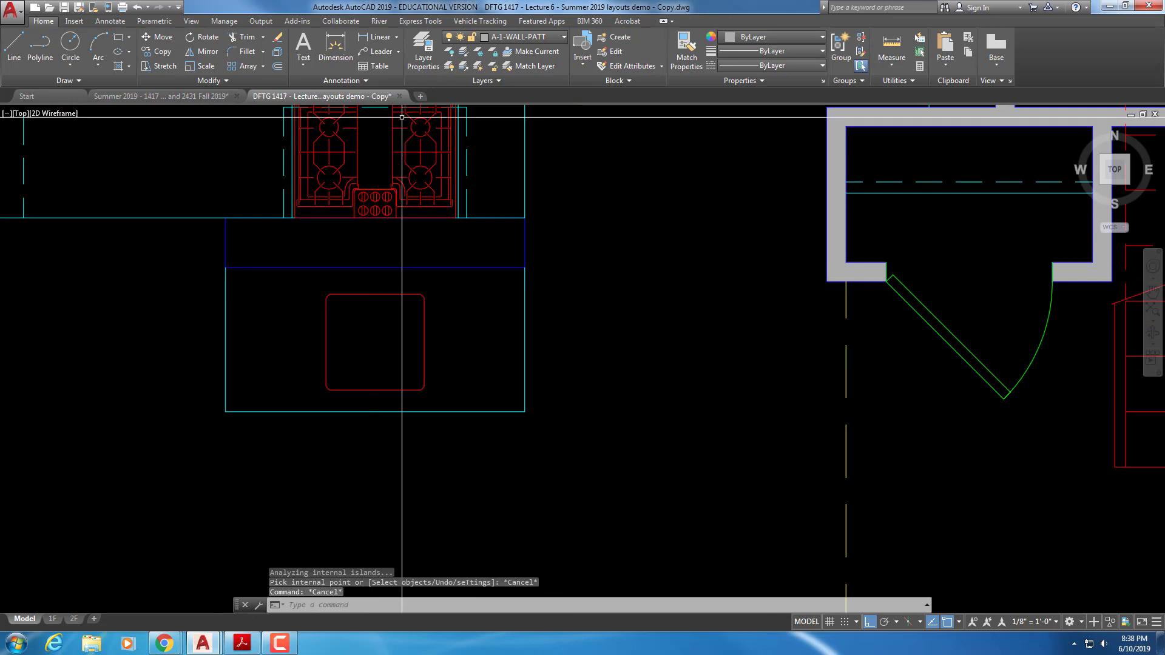
click(424, 55)
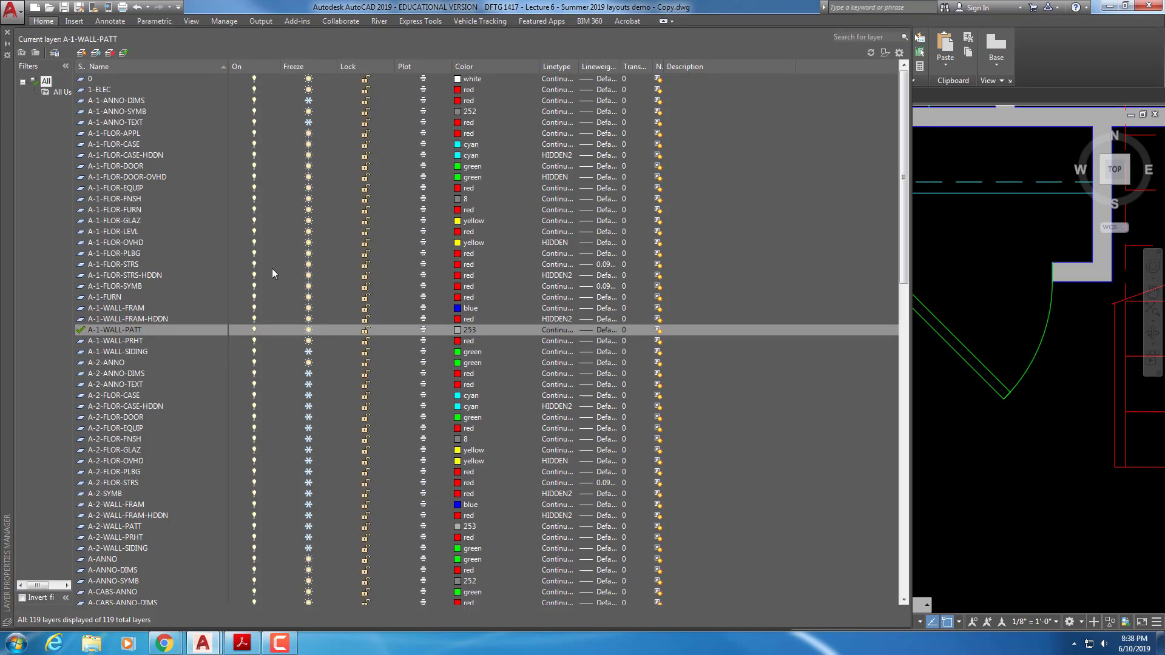
click(122, 253)
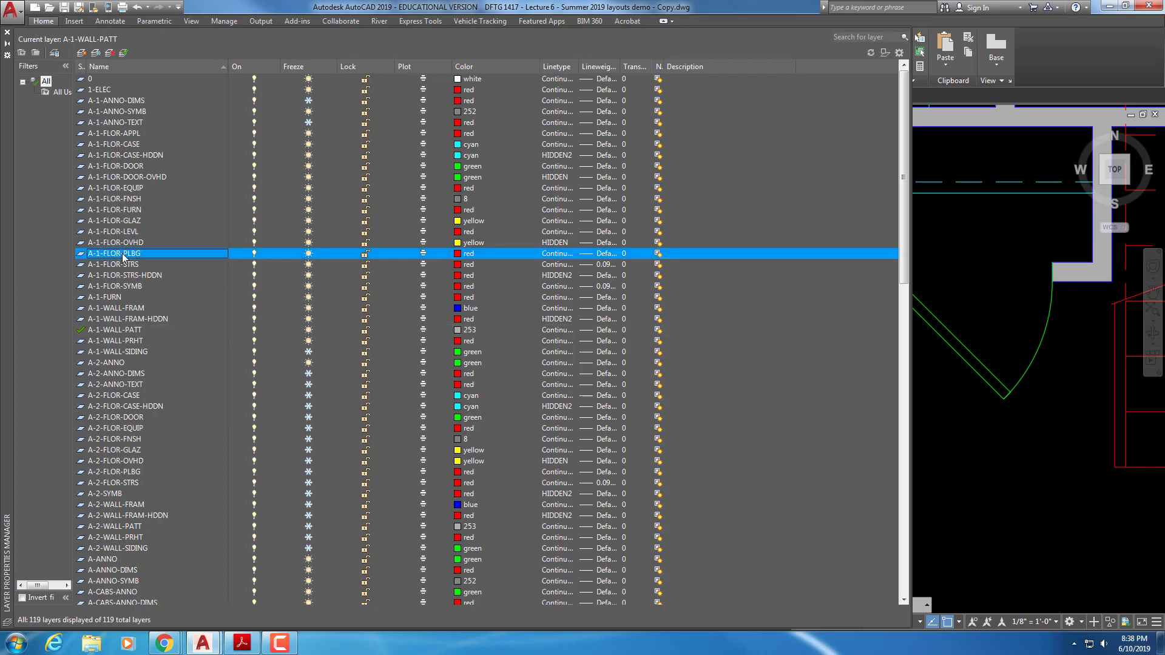
click(8, 32)
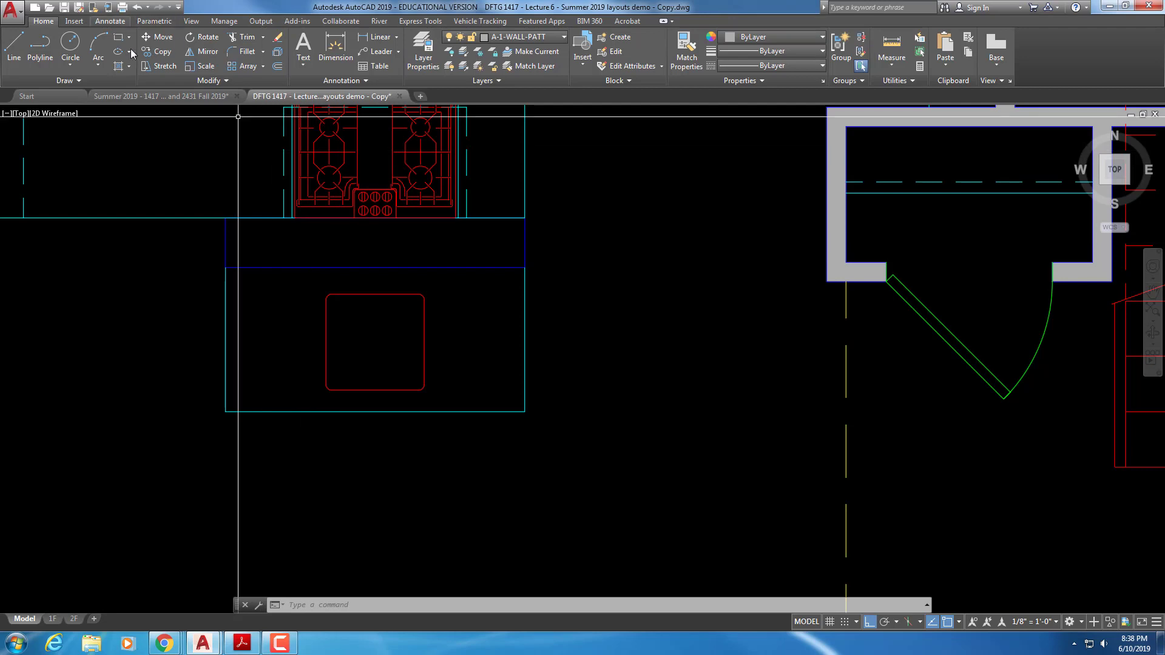
click(118, 66)
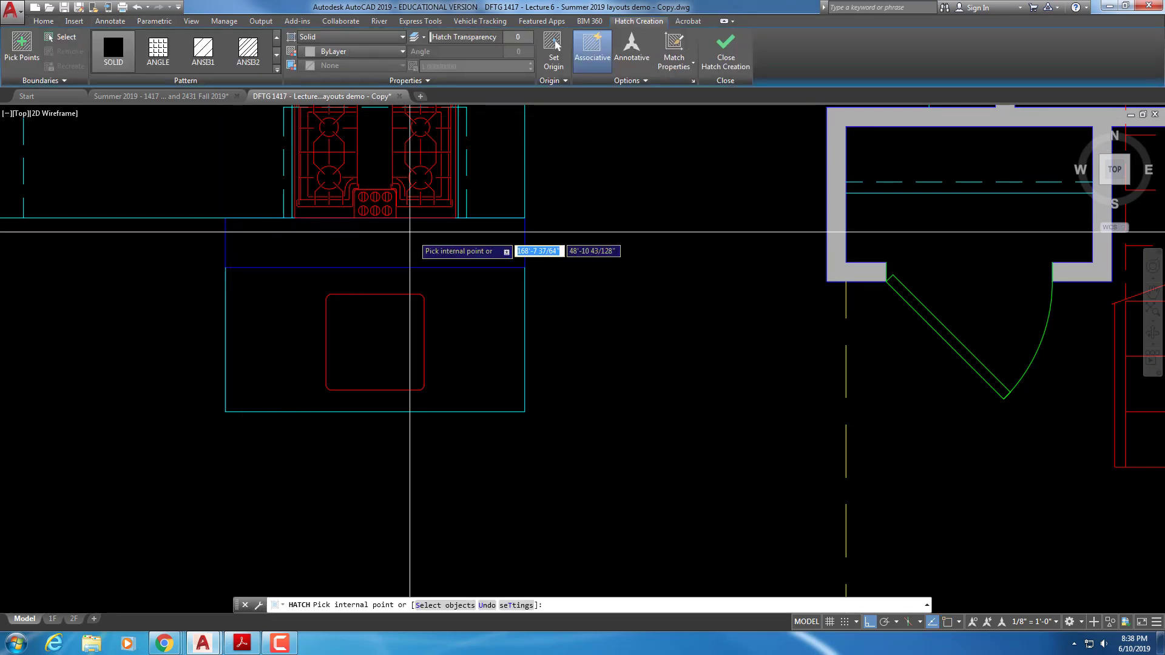
click(284, 262)
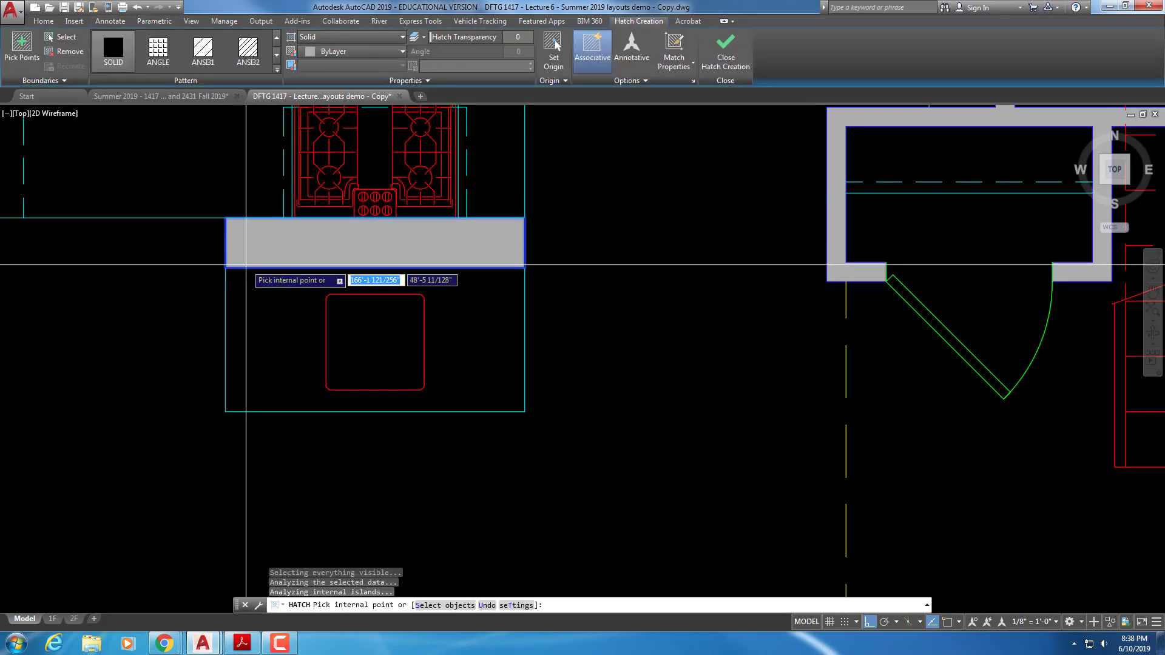
key(Escape)
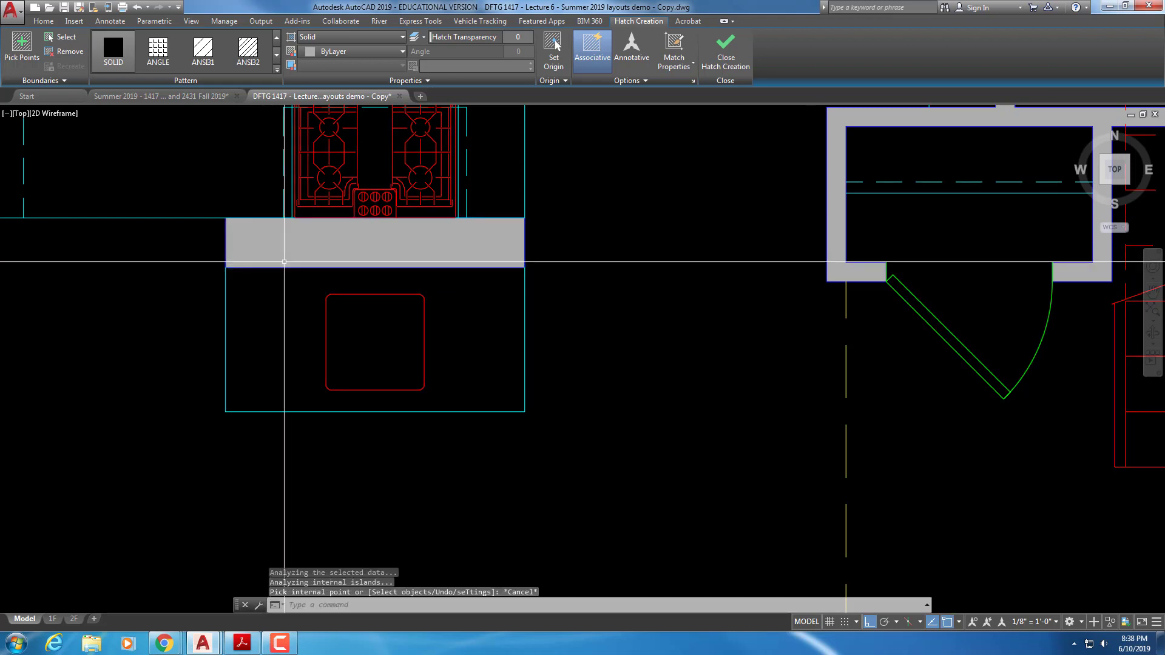
text(u)
key(Return)
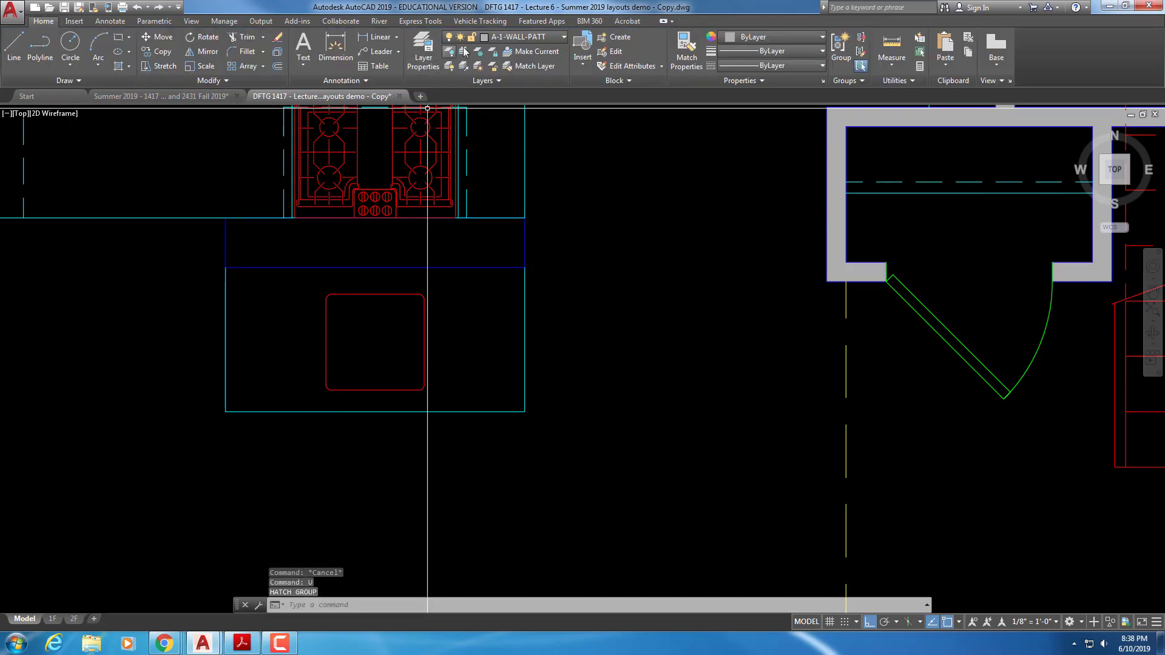
Make A-1-FLOR-PLBG the current layer.
click(424, 49)
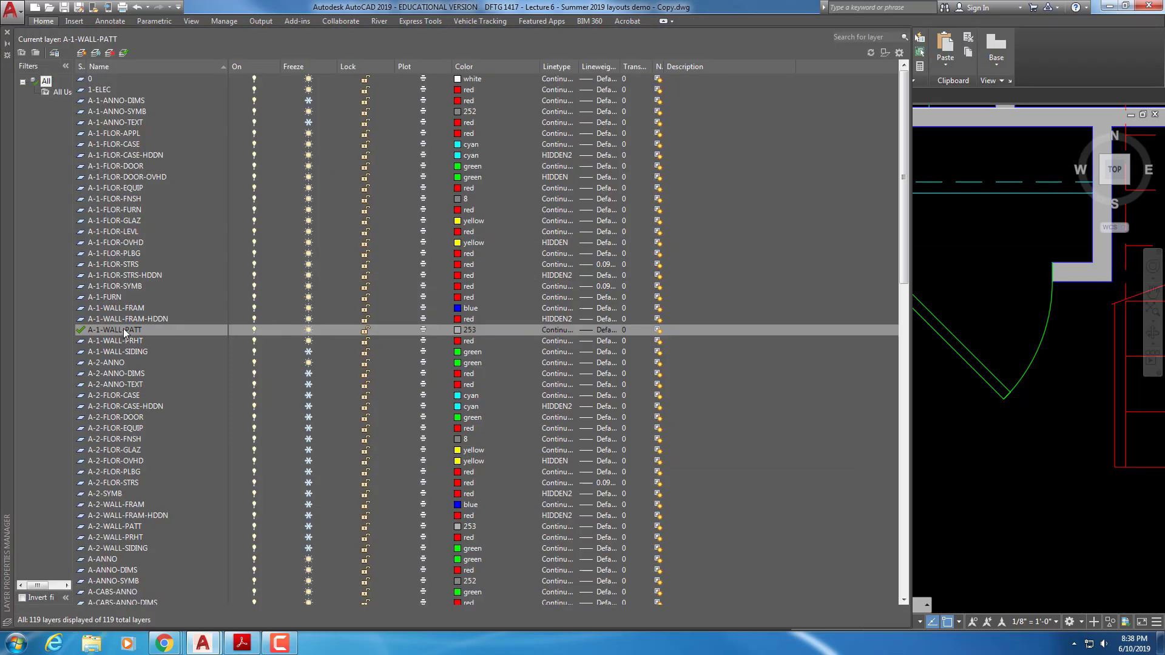
double_click(134, 256)
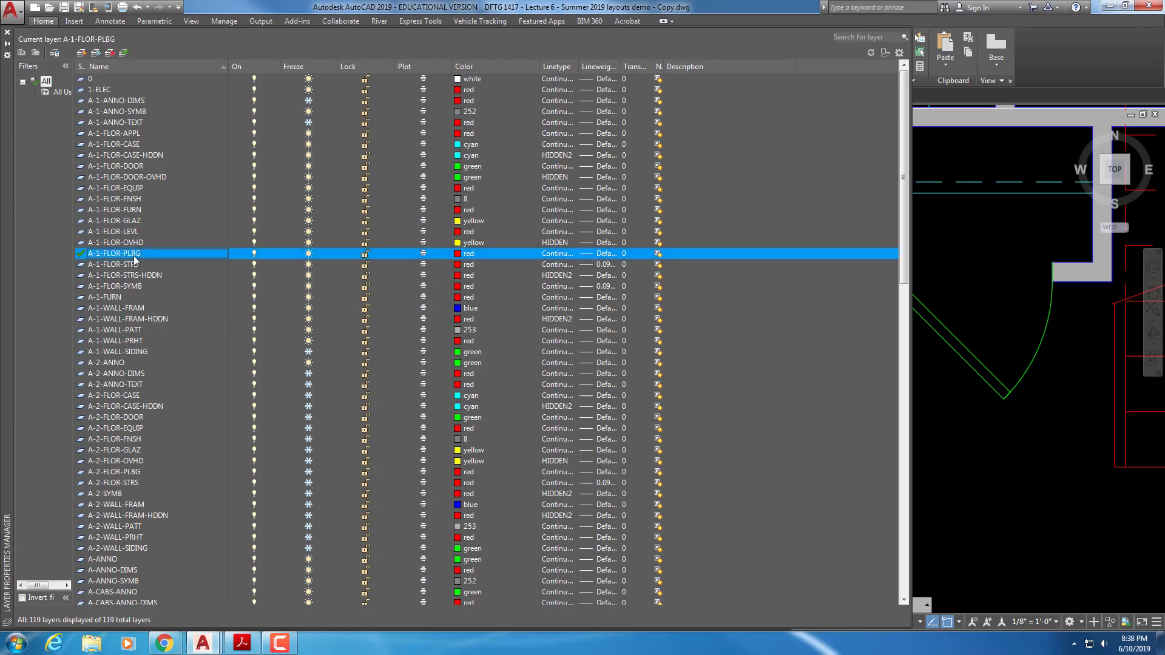
click(7, 33)
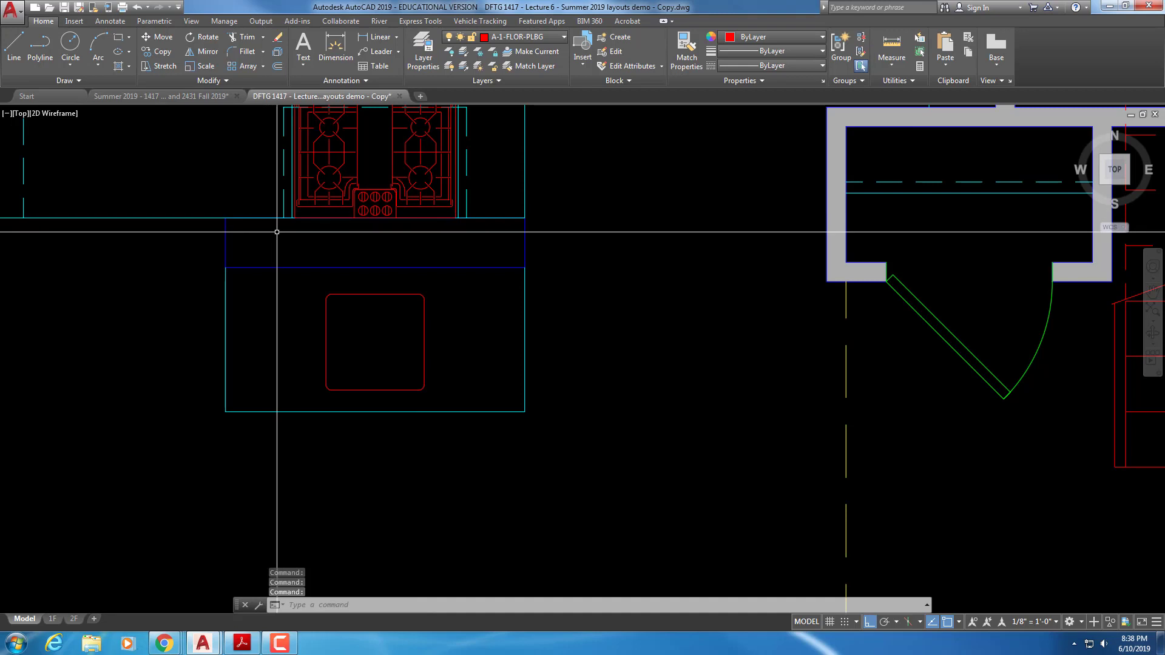
Try to draw a line across the low wall from the midpoint of its island-side edge to the cooktop counter.
key(Return)
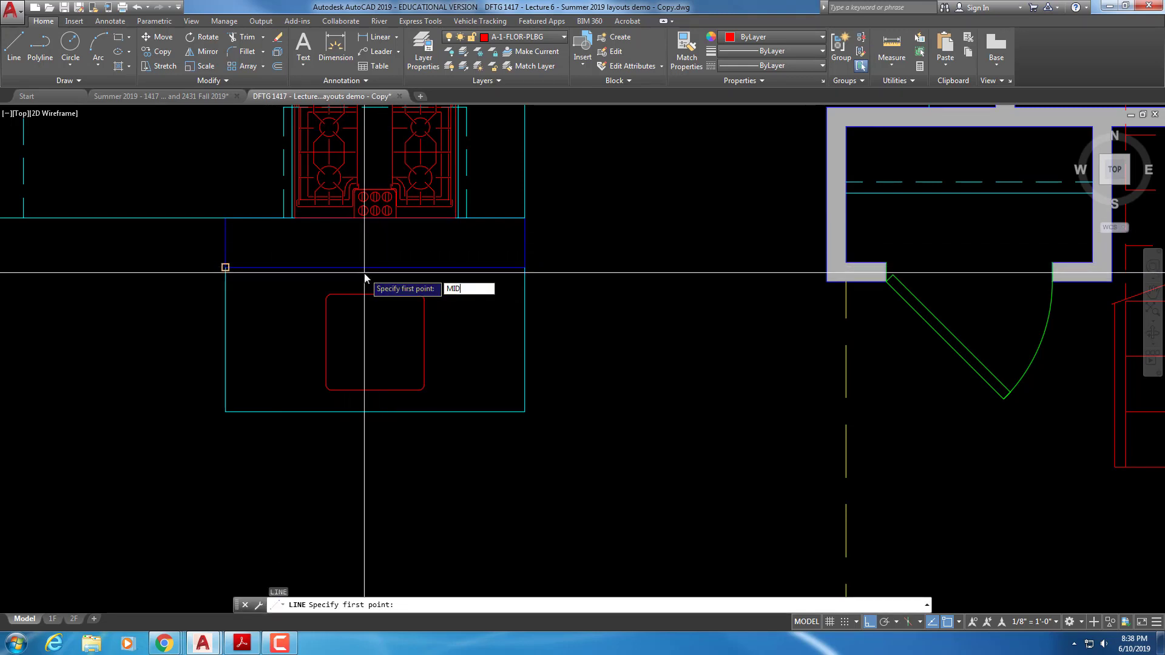
text(MID)
key(Return)
click(375, 214)
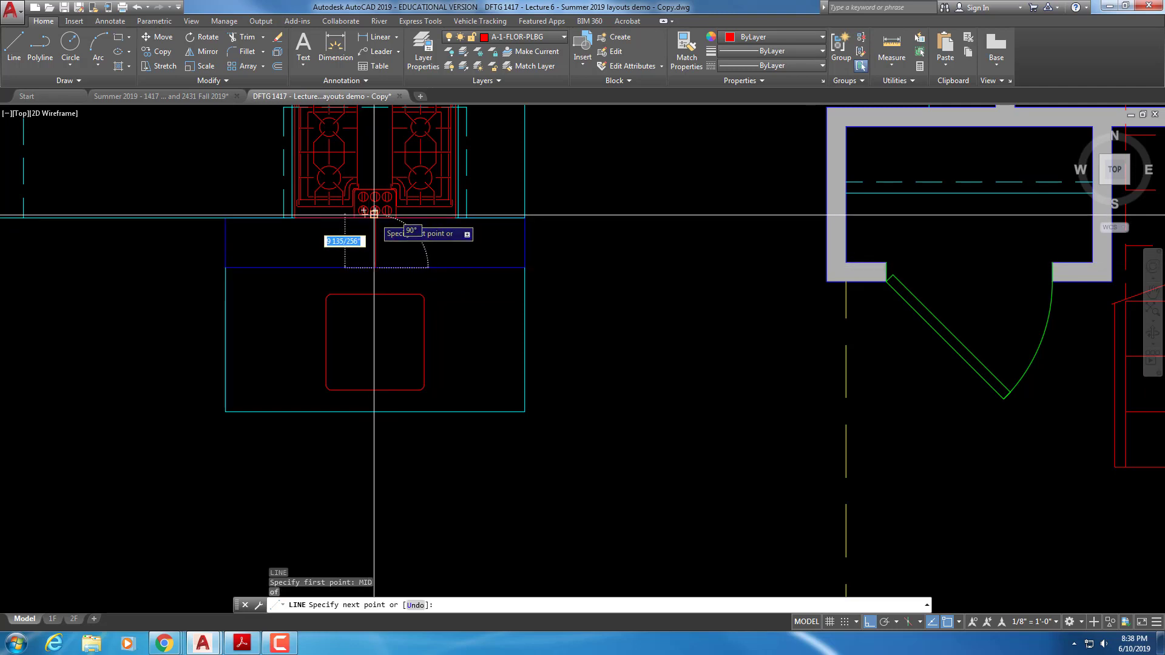
click(374, 215)
key(Escape)
key(Escape)
scroll(352, 241, up, 2)
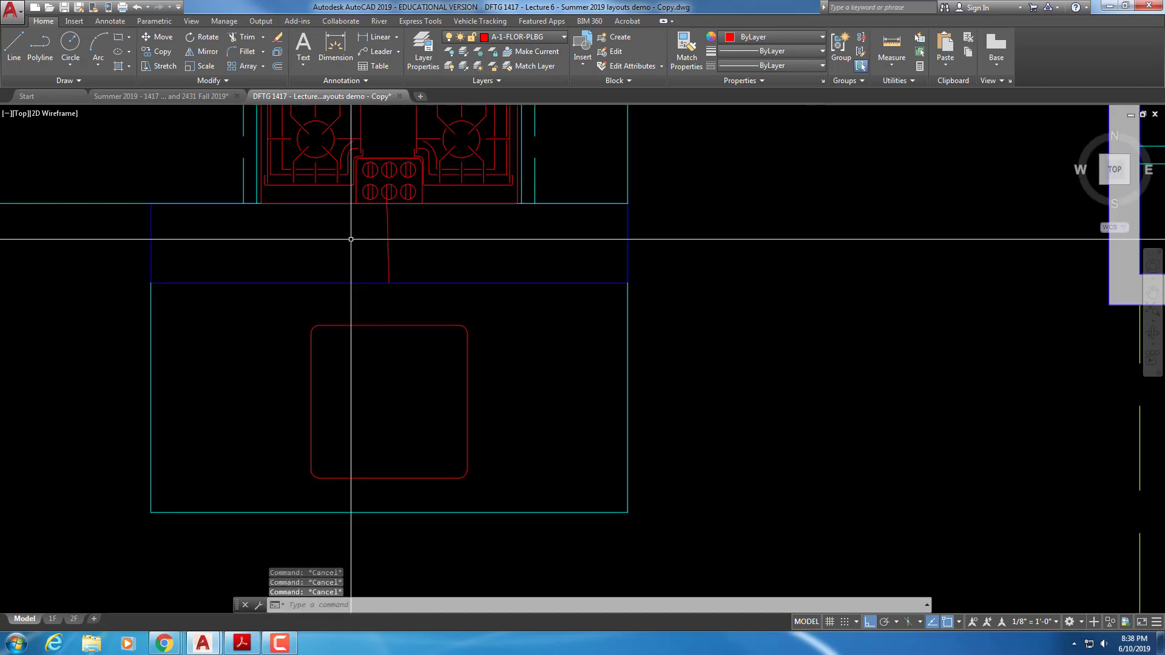
Erase the slanted line across the low wall behind the island.
text(e)
key(Return)
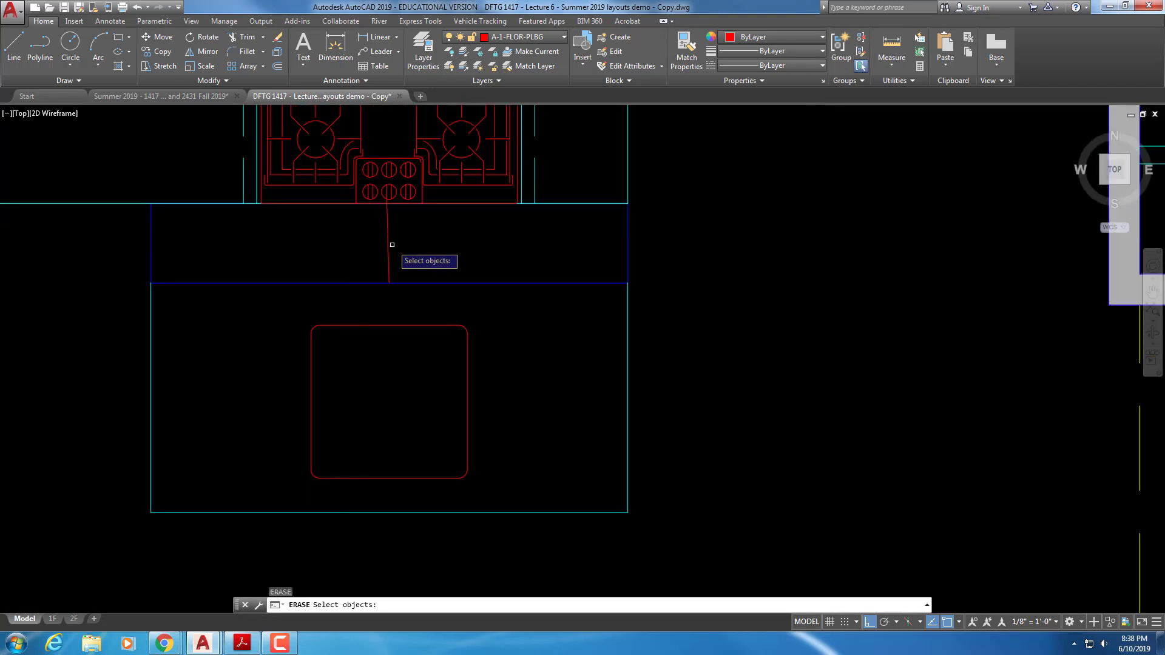
click(385, 244)
click(374, 228)
click(398, 234)
click(376, 244)
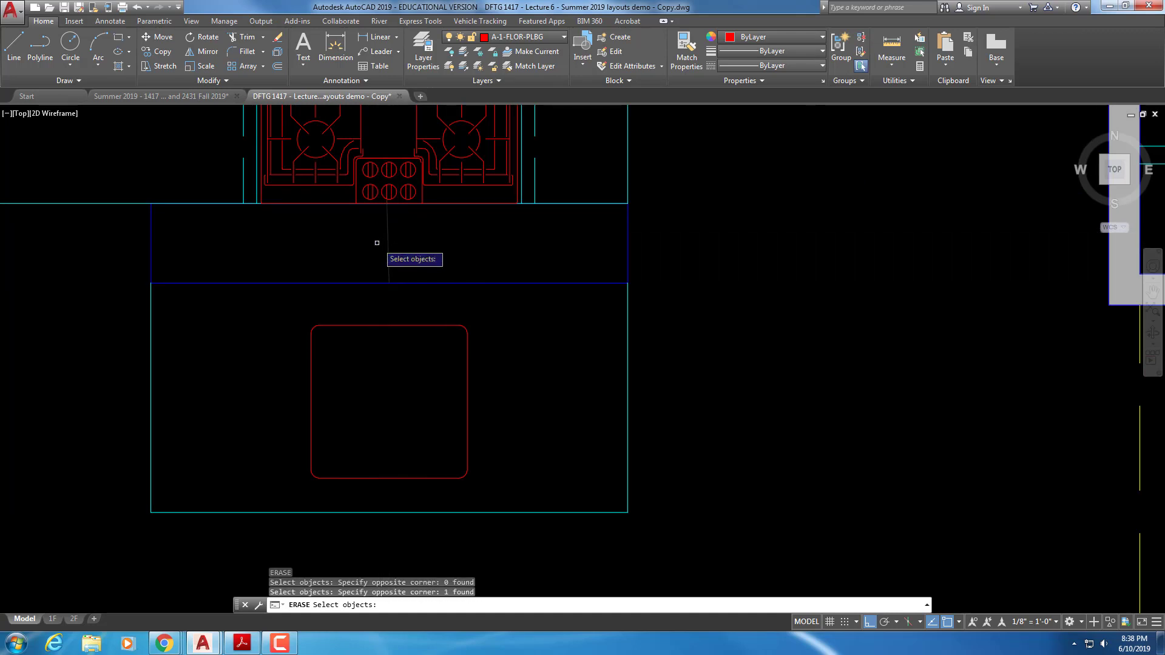
key(Return)
key(Escape)
key(Escape)
key(Escape)
text(l)
key(Return)
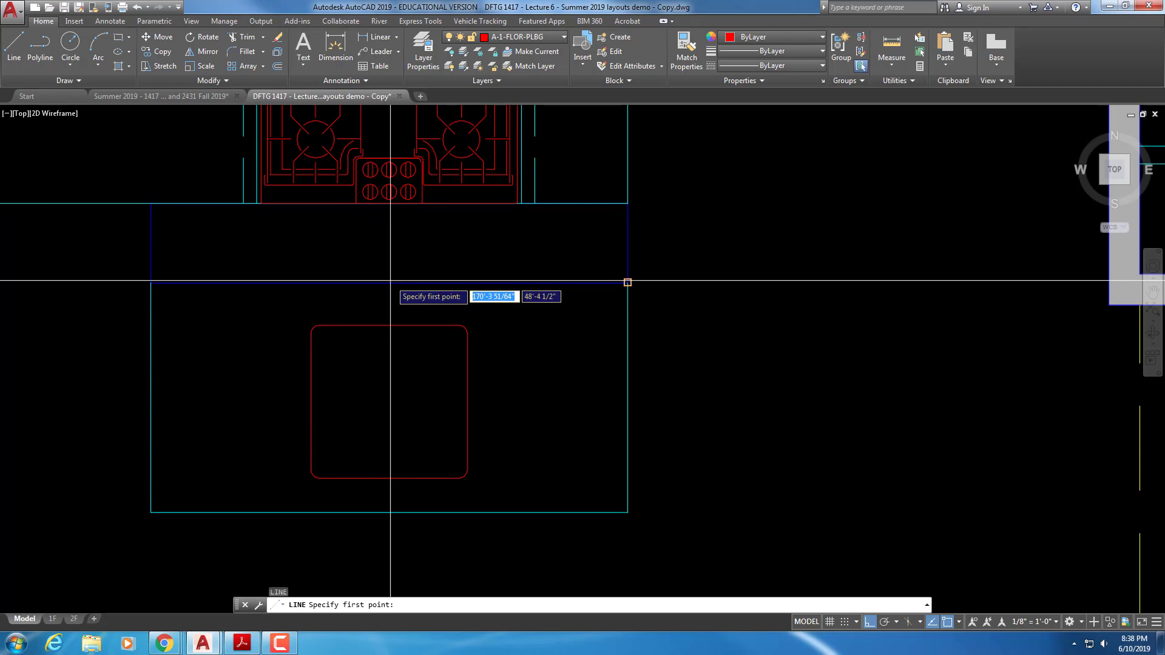
key(Escape)
key(Escape)
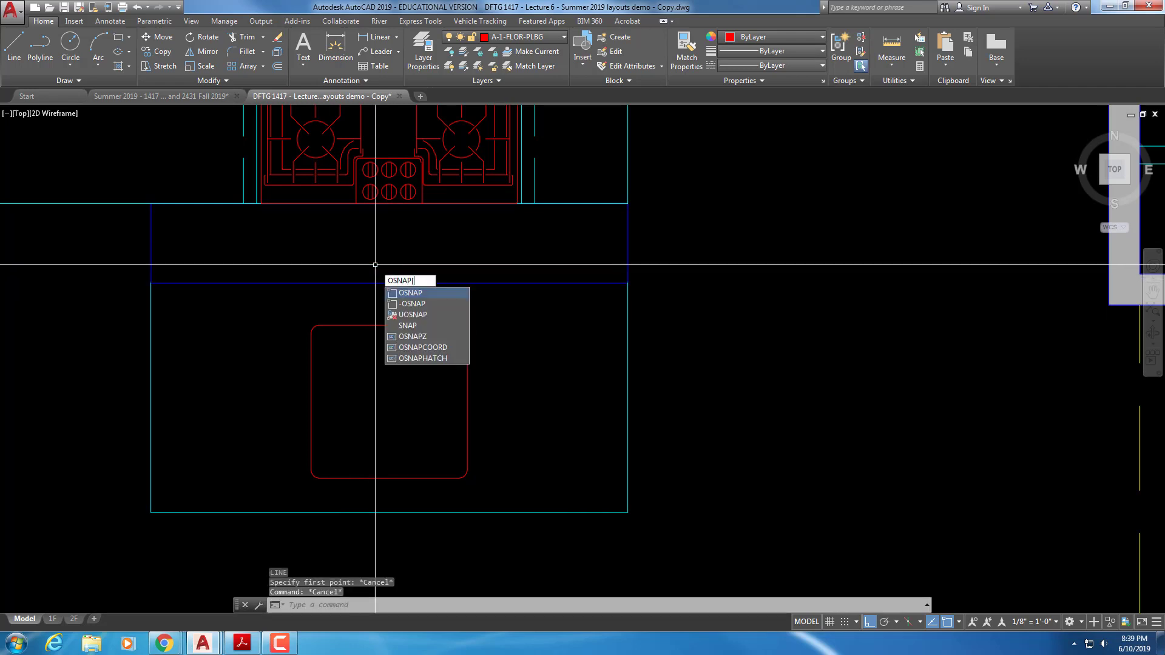
Set the running object snaps to Endpoint, Midpoint, Intersection and Perpendicular only.
text(OSNAP)
key(Return)
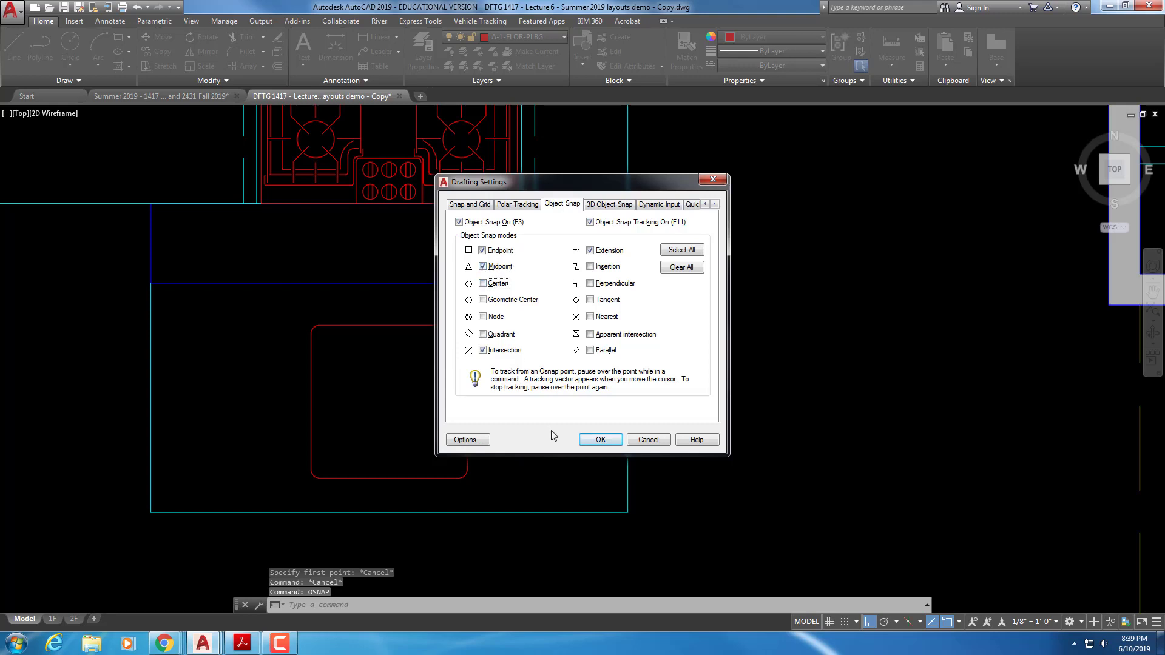
click(600, 441)
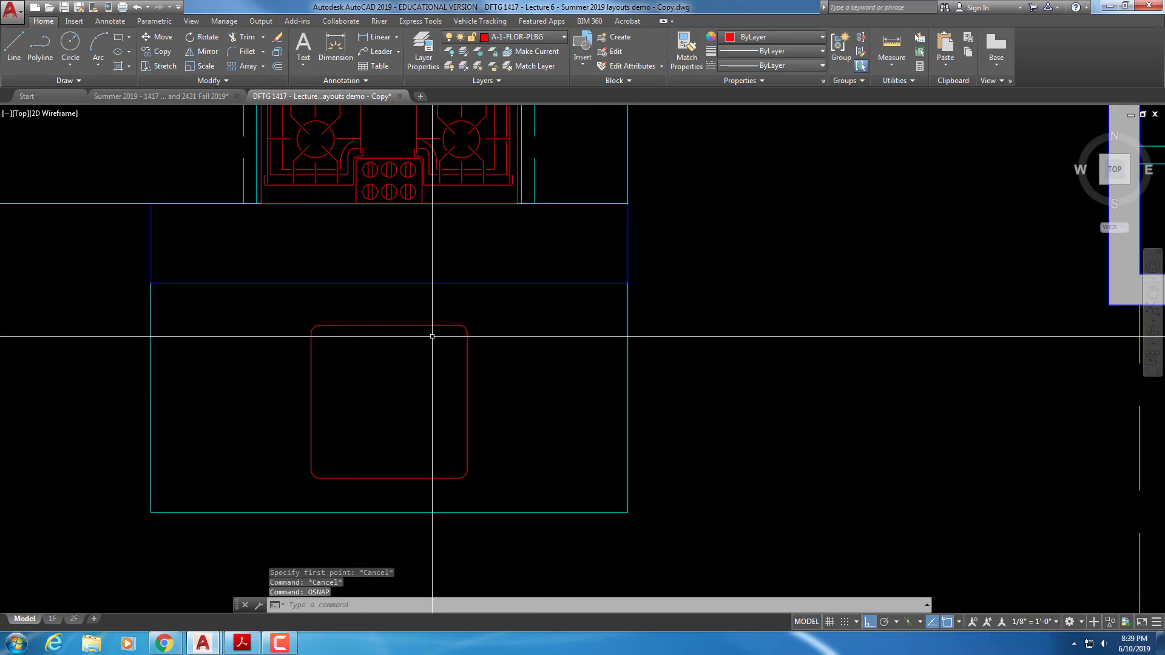
text(OSANP)
key(Return)
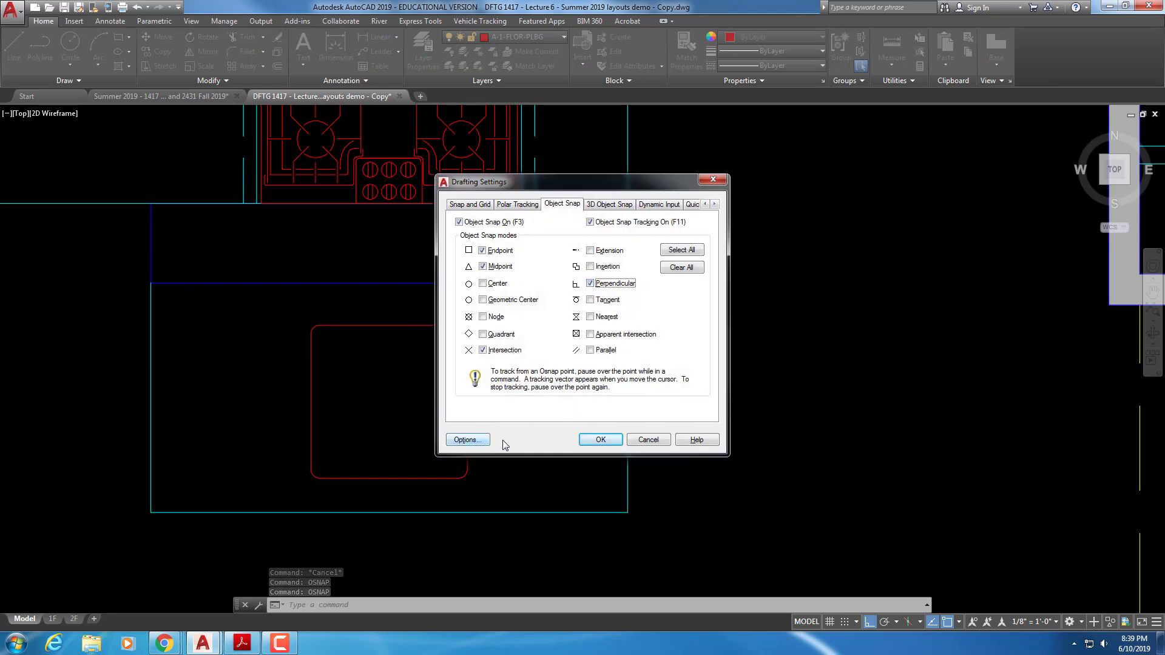
click(600, 440)
key(Escape)
key(Escape)
key(Escape)
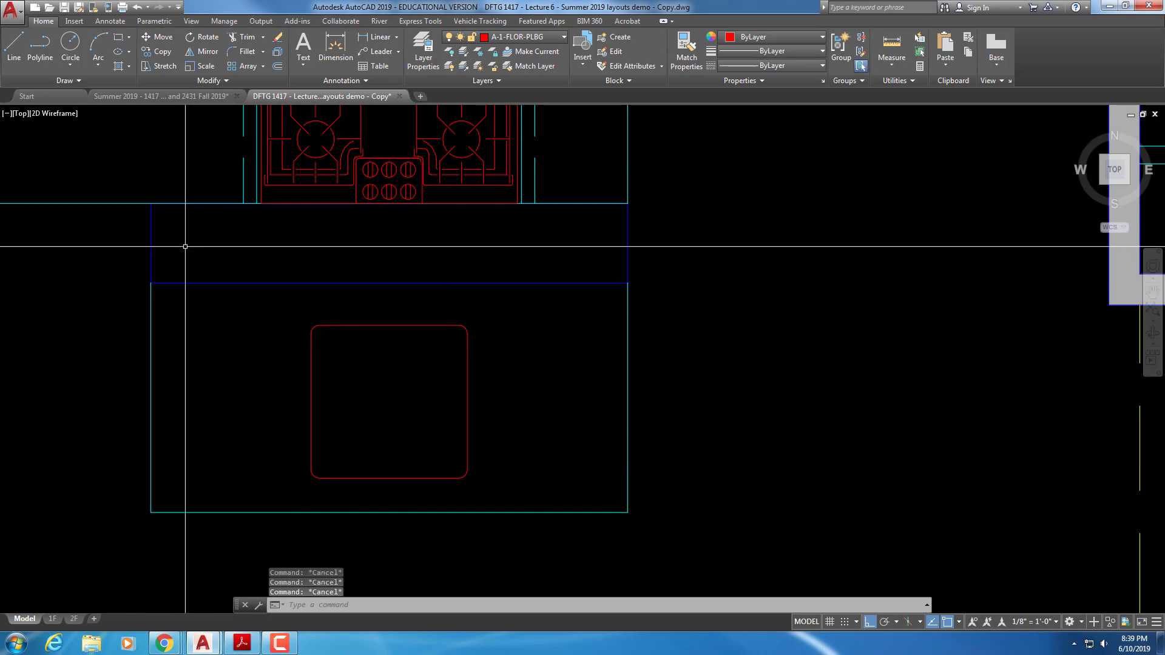
Draw a vertical line across the low wall from the midpoint of its island-side edge to the cooktop counter.
text(L)
key(Return)
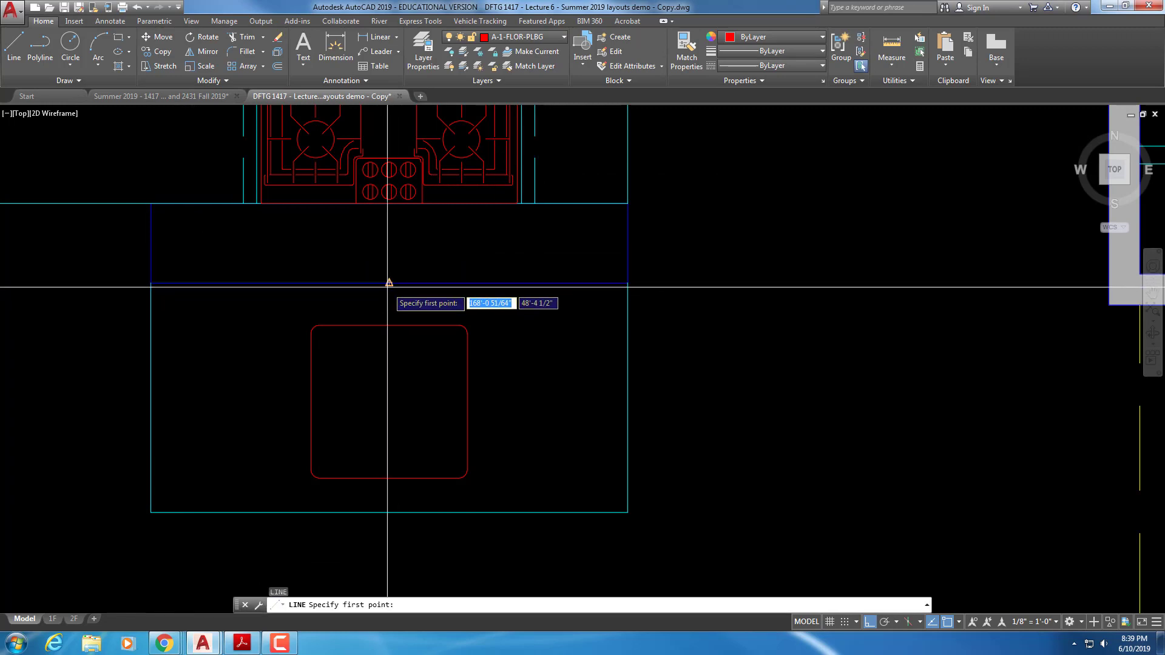
click(389, 283)
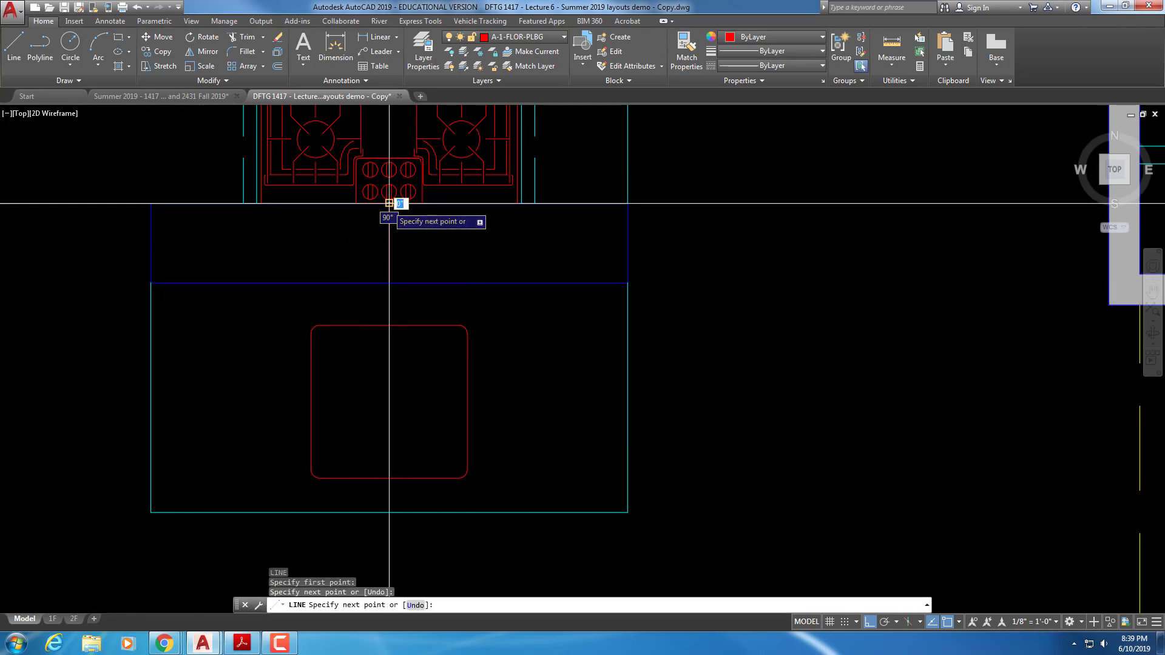
scroll(389, 203, down, 4)
key(Escape)
key(Escape)
key(Escape)
Draw a small circle inside the low wall, centred on the midpoint of the vertical line.
text(CIRCLE)
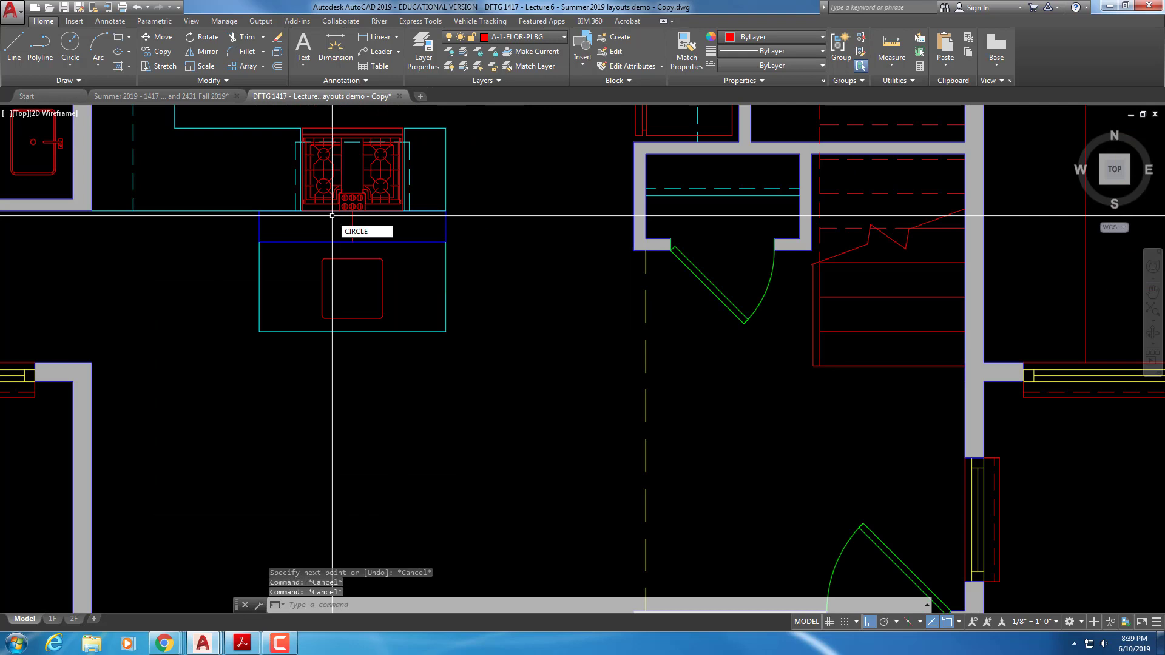
key(Return)
click(352, 226)
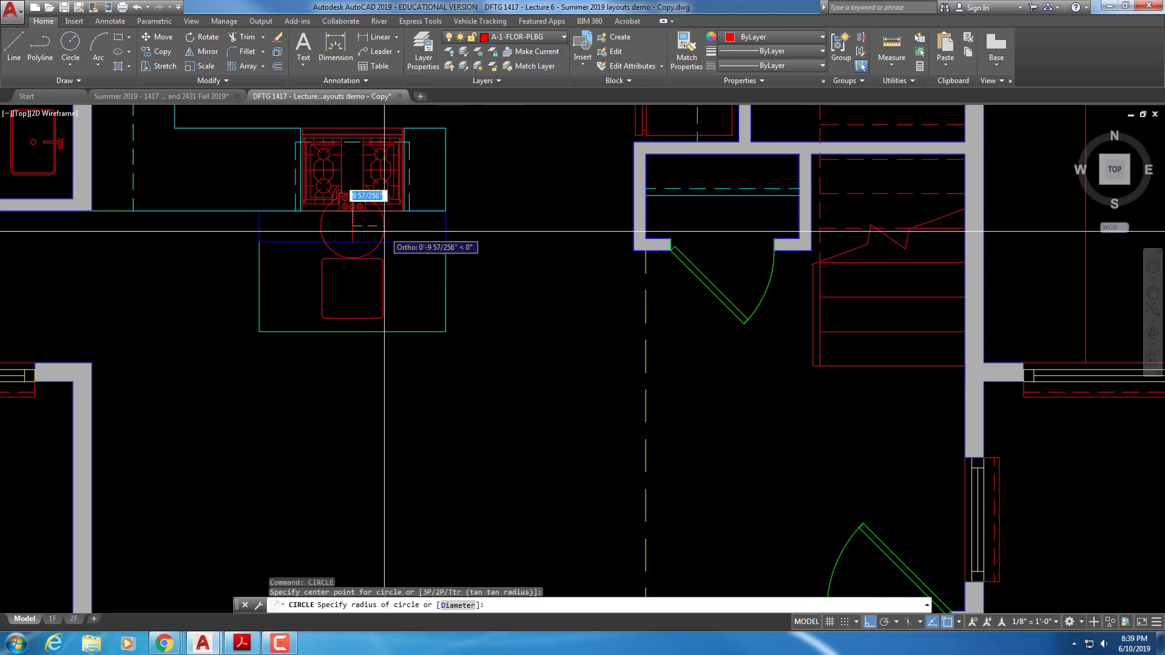
key(Return)
key(Escape)
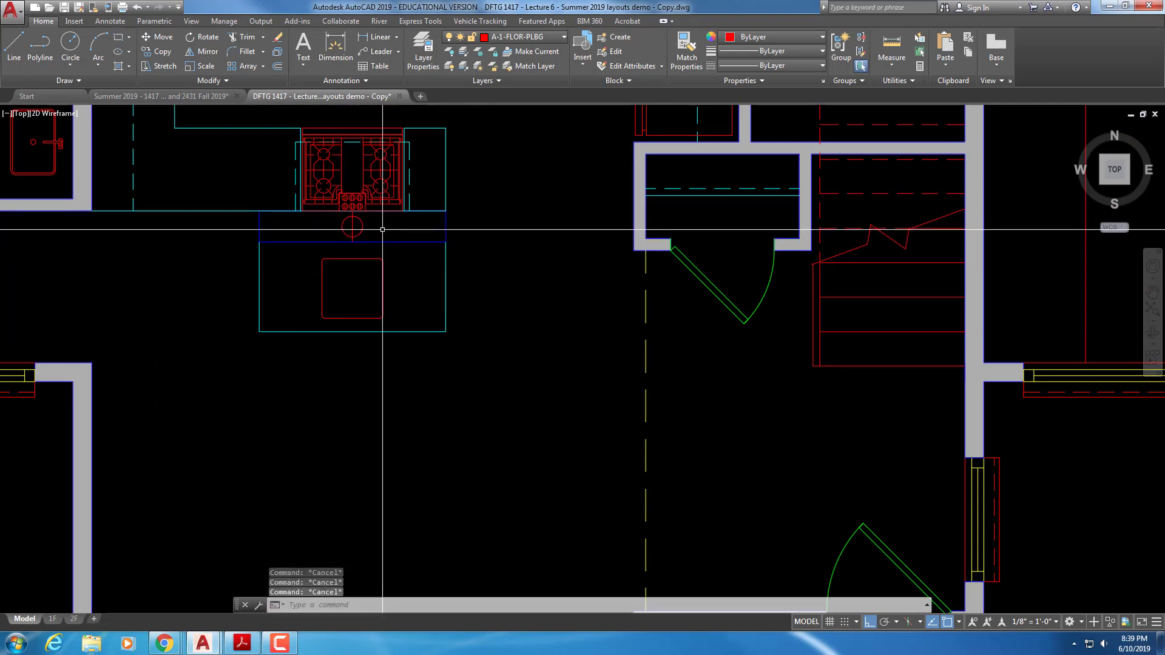
Erase the vertical line through the circle in the low wall.
key(Return)
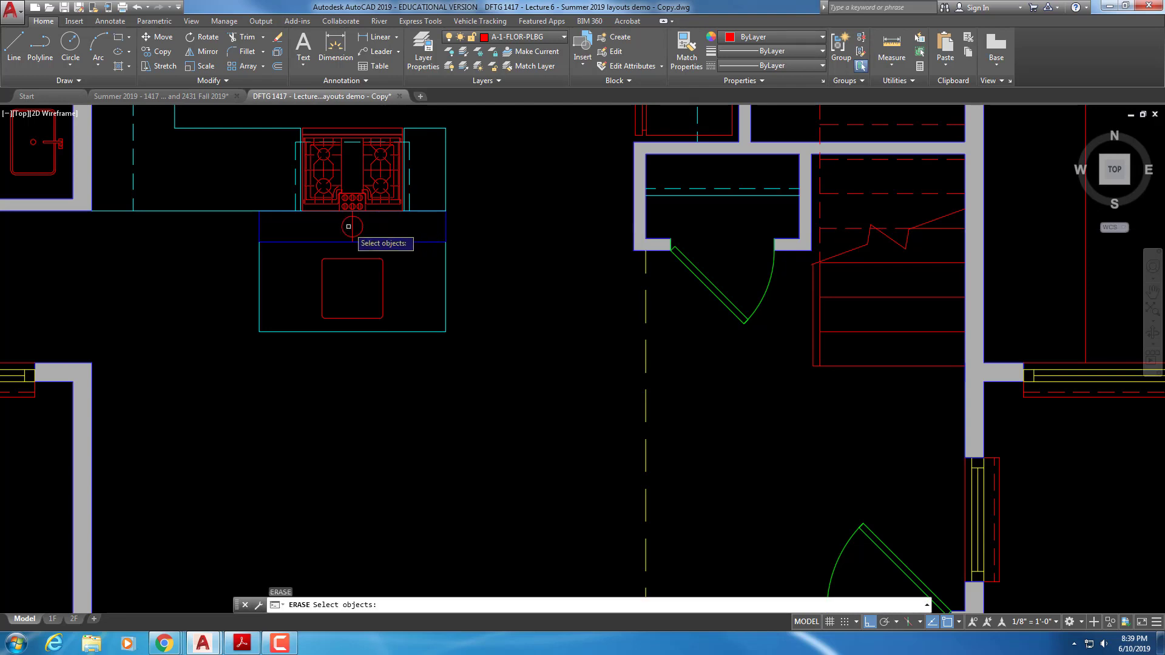
key(Escape)
key(Escape)
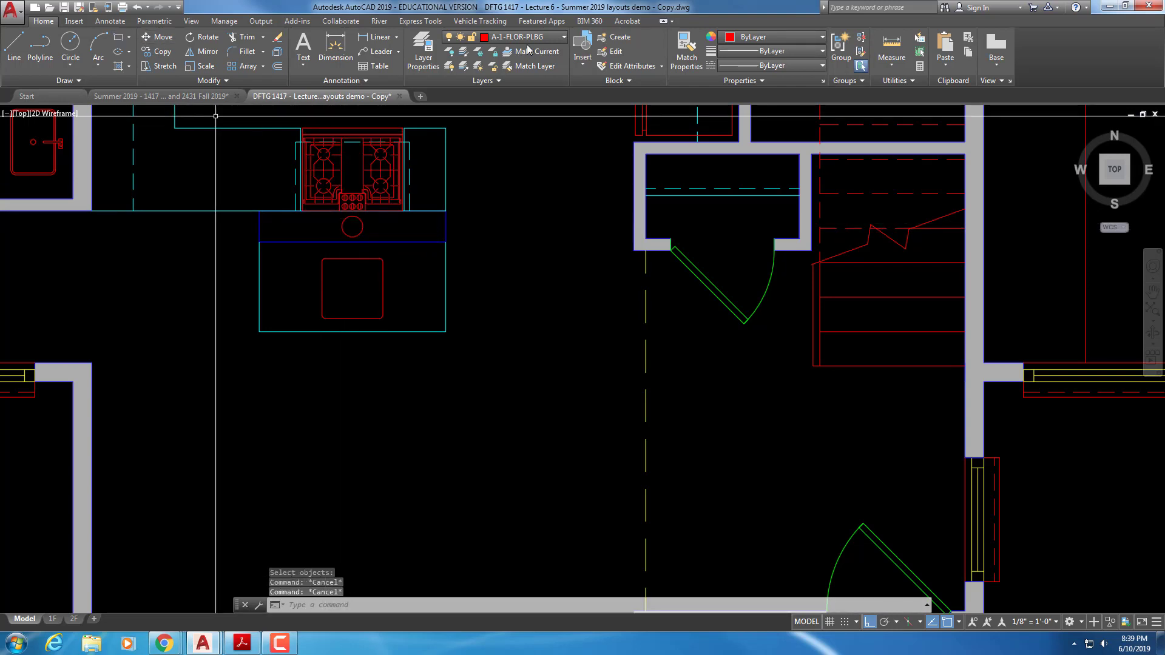
Make A-1-WALL-PATT the current layer.
click(424, 58)
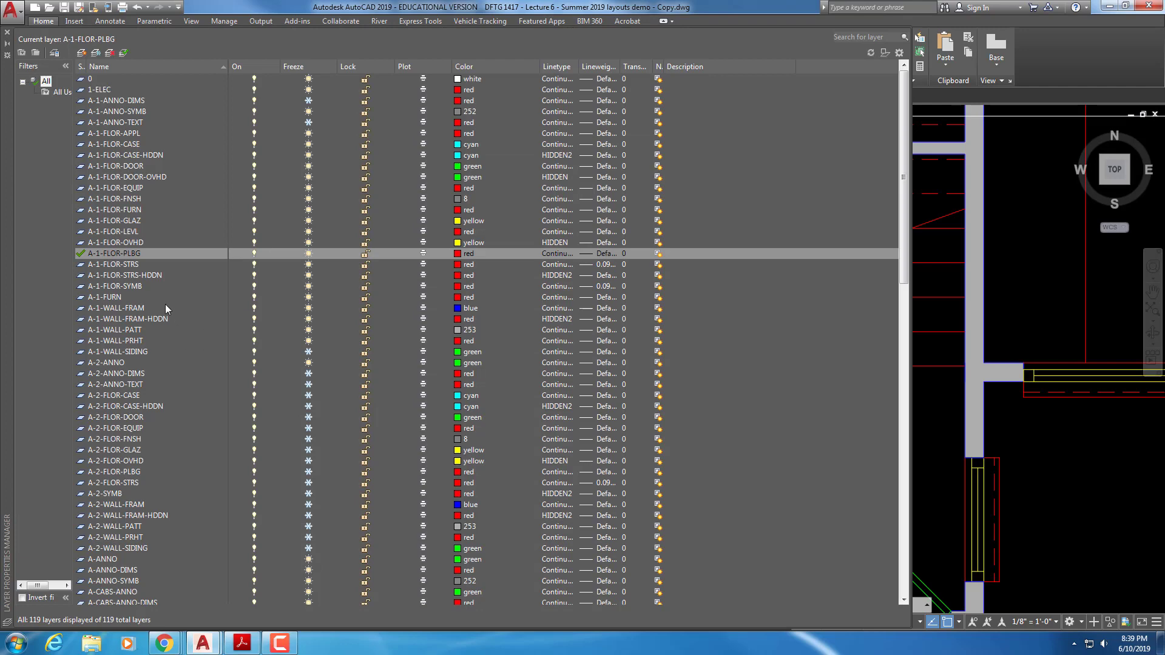
double_click(133, 330)
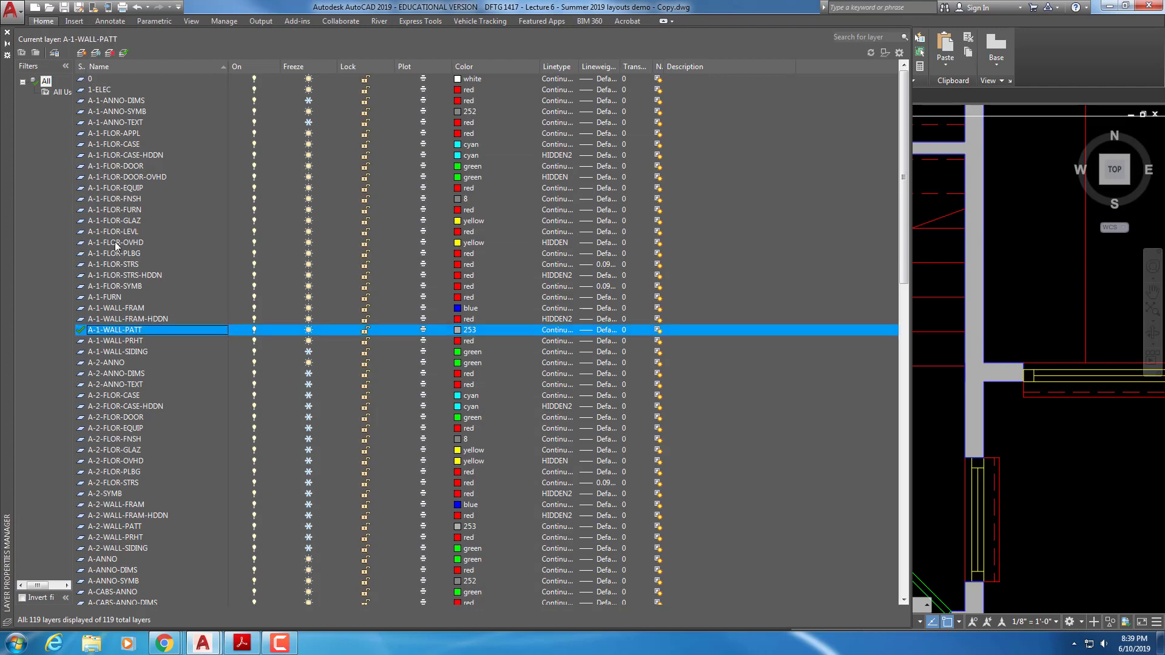
click(7, 32)
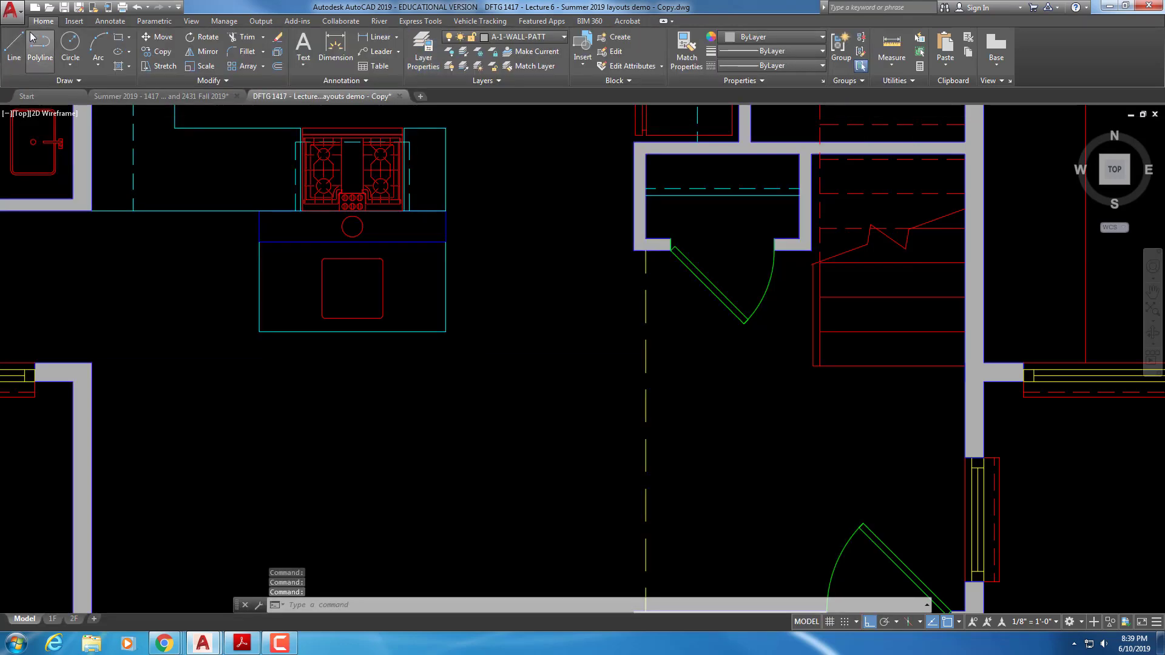
Fill the kitchen island's low wall around the circle with a solid hatch.
click(119, 66)
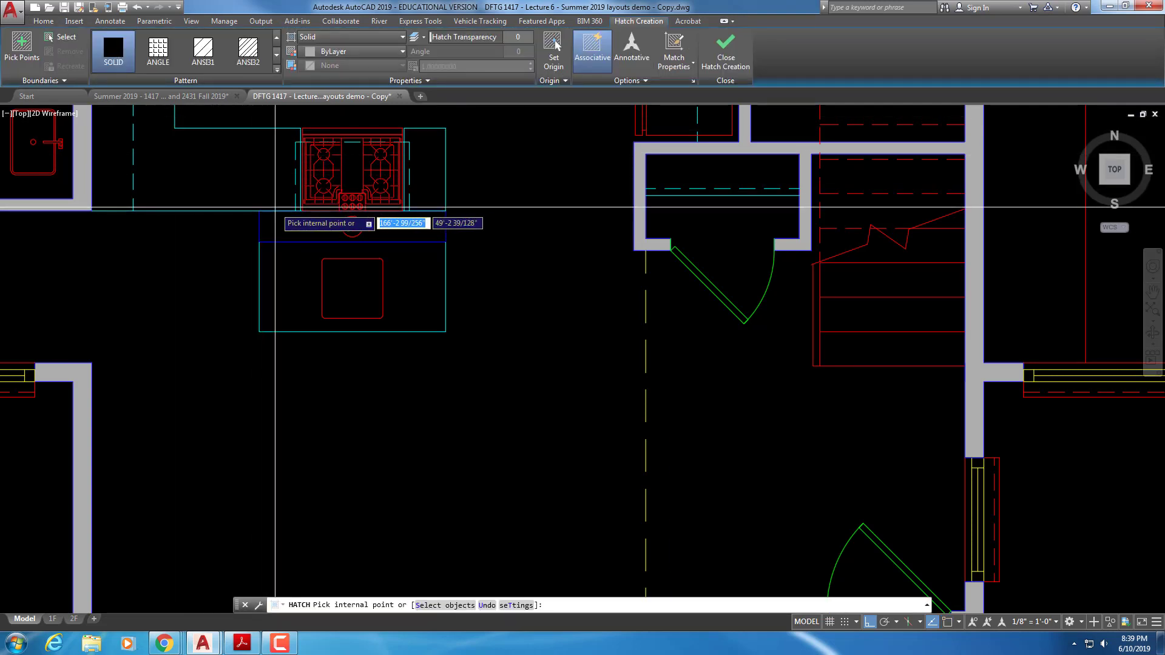
scroll(292, 221, down, 3)
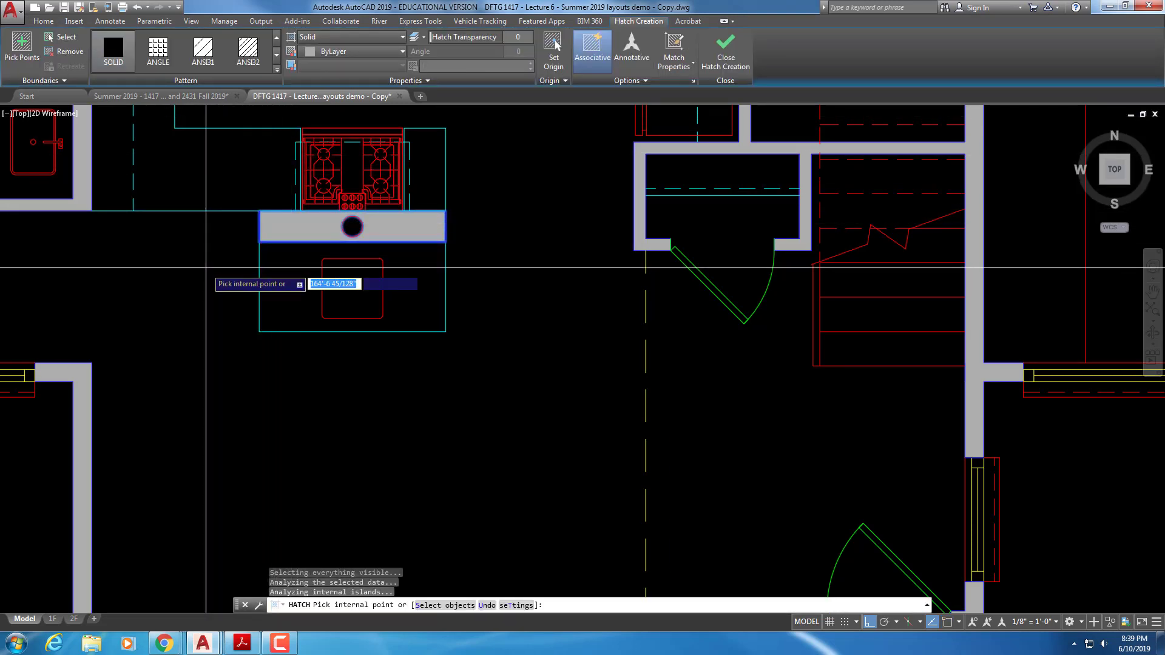
key(Escape)
Try to fill the thin wall strip beside the closet's pocket door with a solid hatch.
scroll(430, 235, down, 2)
mouse_move(442, 194)
middle_down()
mouse_move(411, 279)
mouse_move(475, 286)
middle_up()
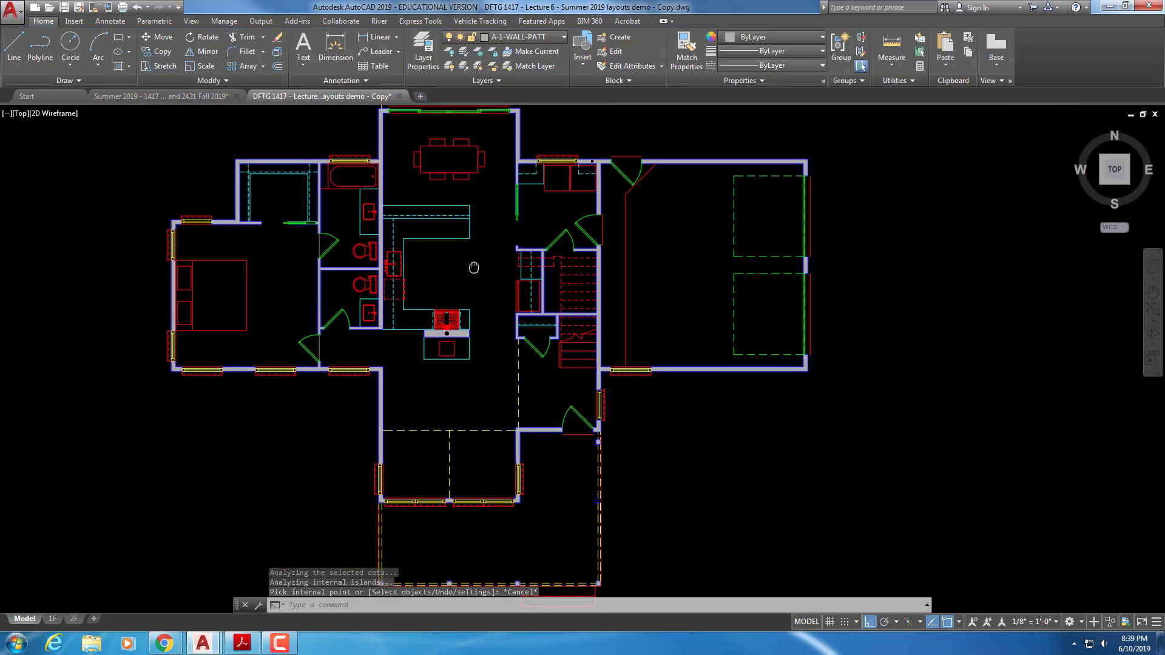
scroll(365, 270, up, 8)
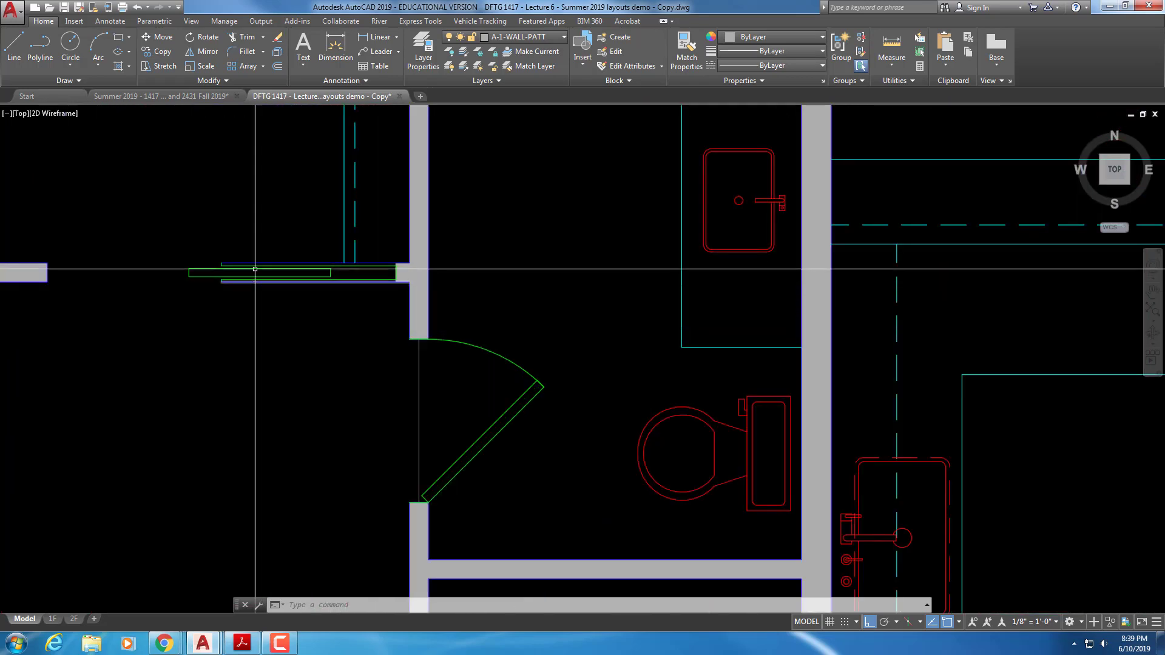
scroll(260, 277, up, 3)
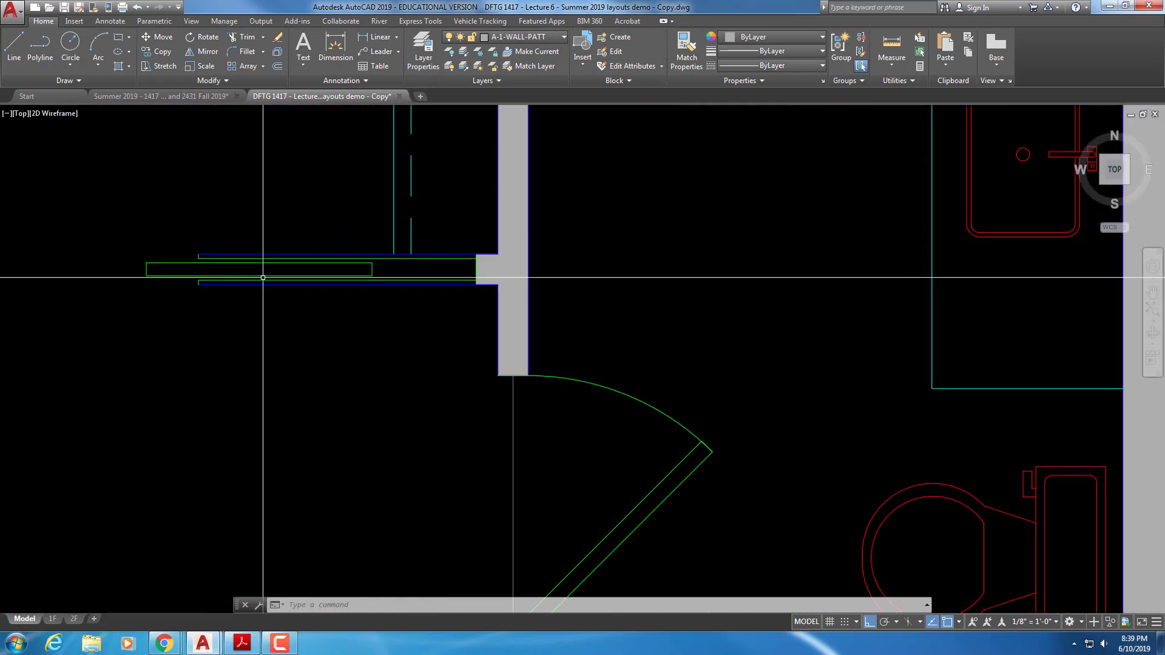
scroll(263, 277, up, 3)
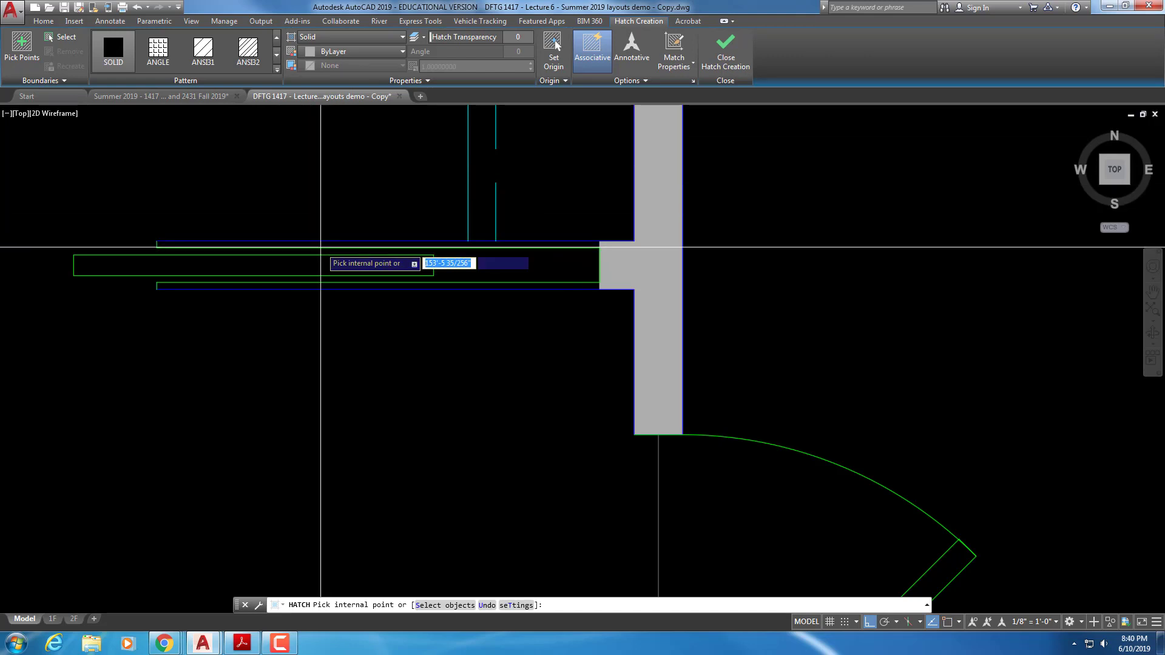
click(320, 245)
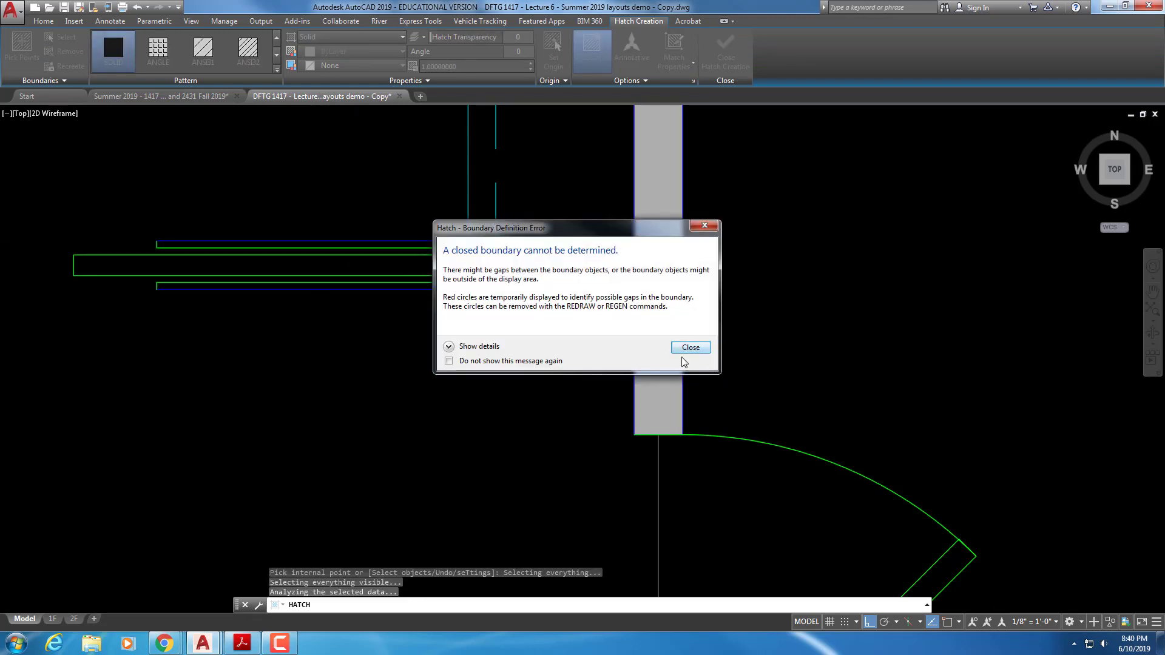
click(690, 347)
scroll(516, 334, down, 5)
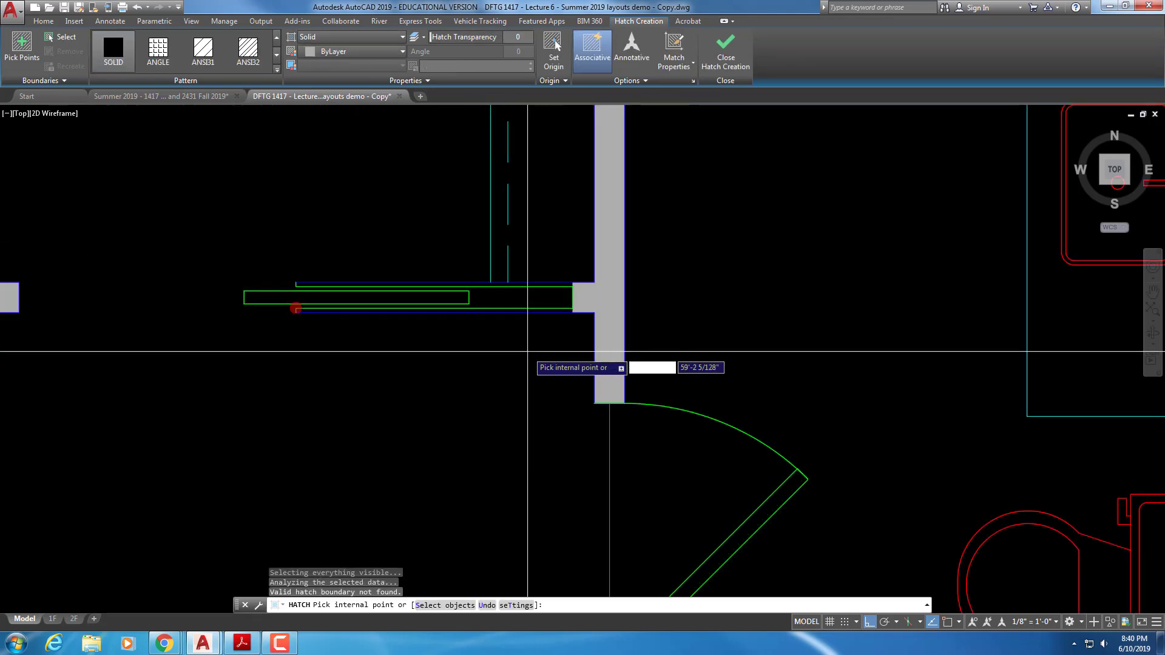
click(684, 348)
key(Escape)
key(Escape)
key(Escape)
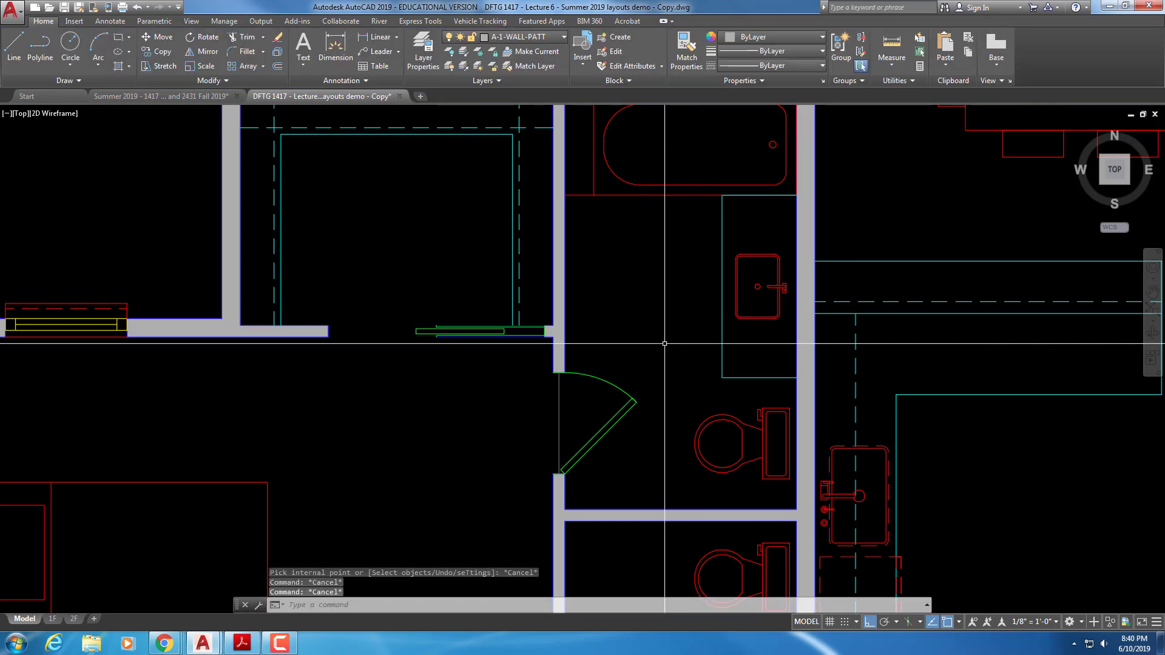
Examine the wall hatch around the closet's pocket door and compare it with the finished copy of the floor plan.
scroll(616, 320, down, 2)
scroll(558, 358, up, 3)
scroll(607, 268, down, 1)
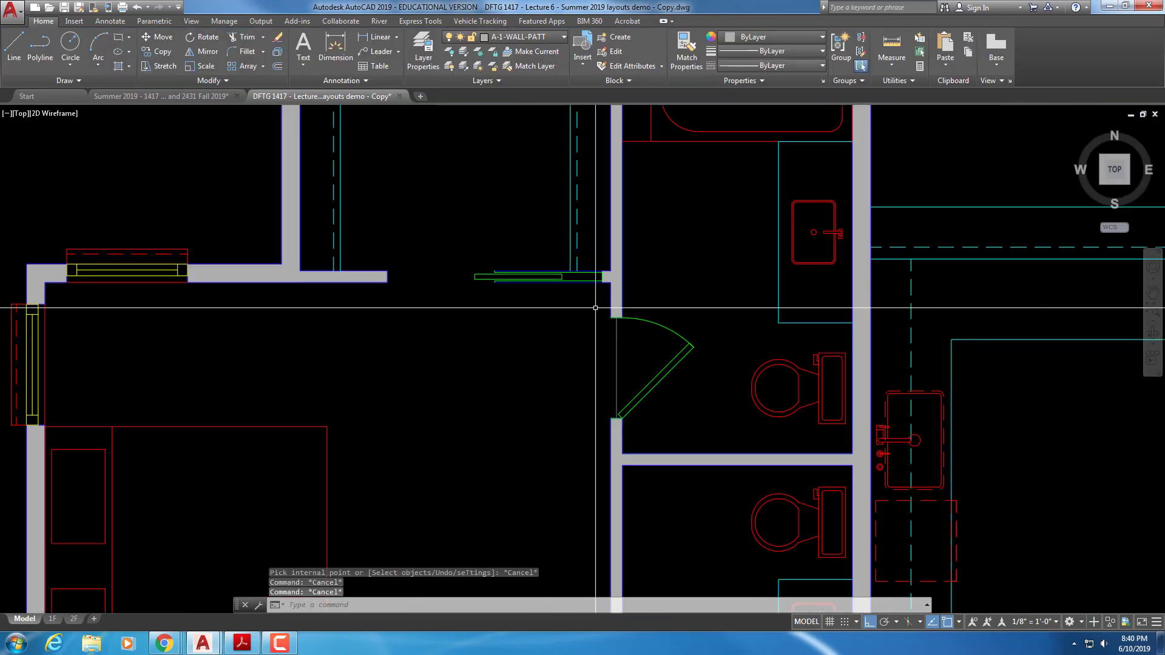
scroll(601, 273, up, 4)
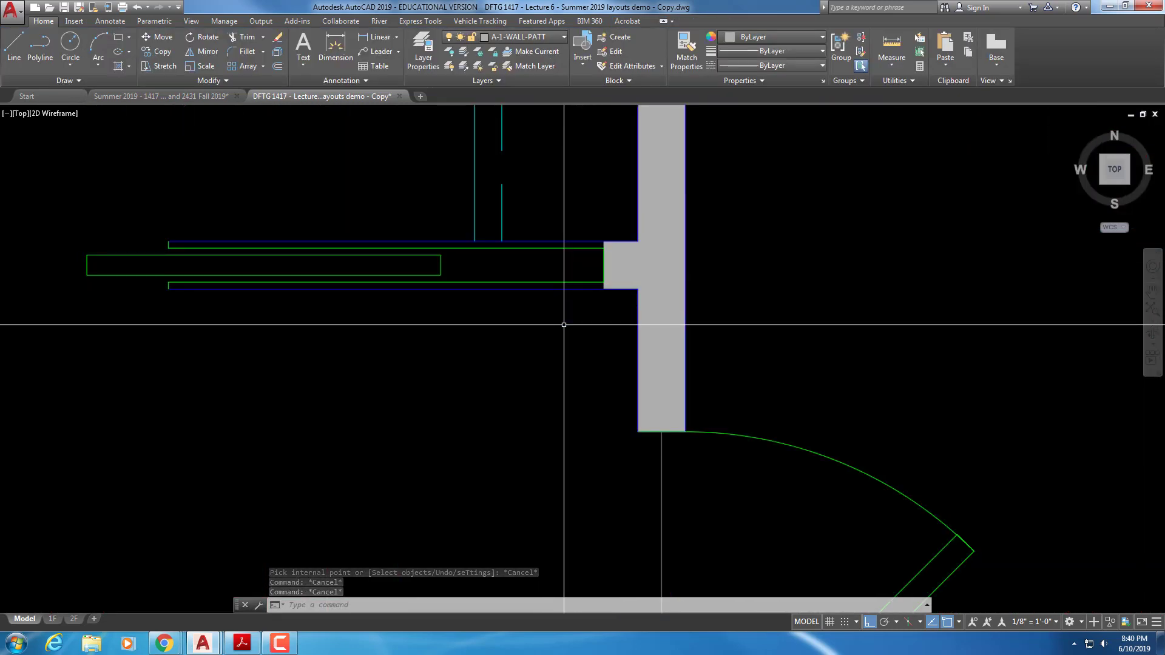
scroll(605, 268, up, 2)
scroll(604, 268, down, 4)
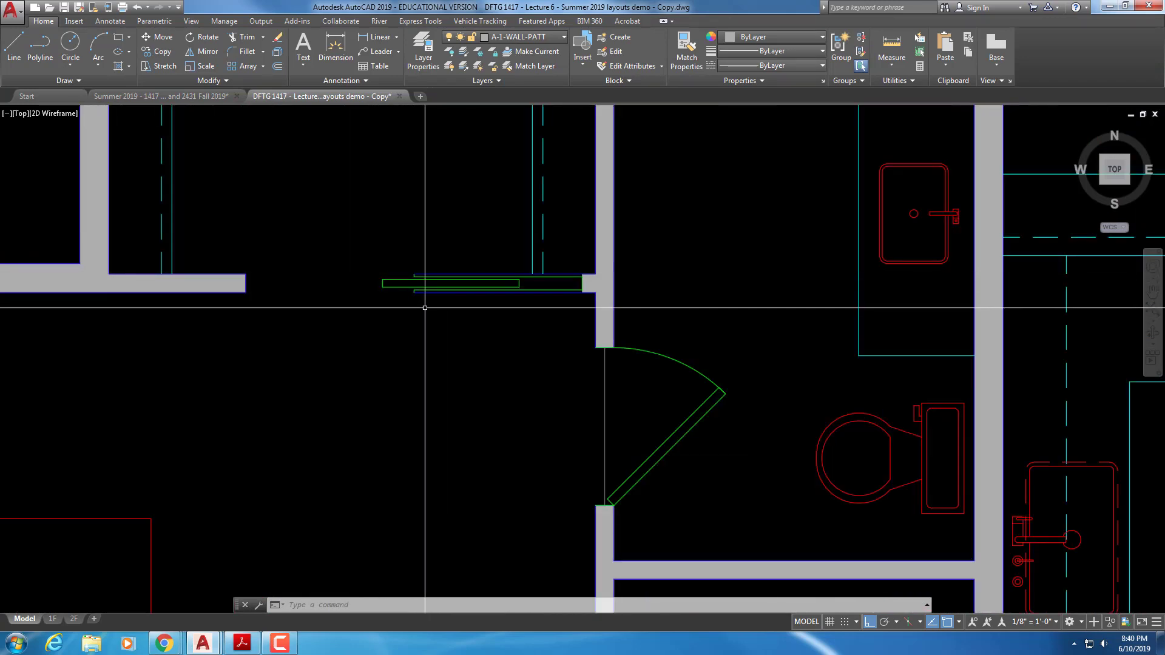
scroll(403, 291, down, 1)
scroll(488, 306, up, 1)
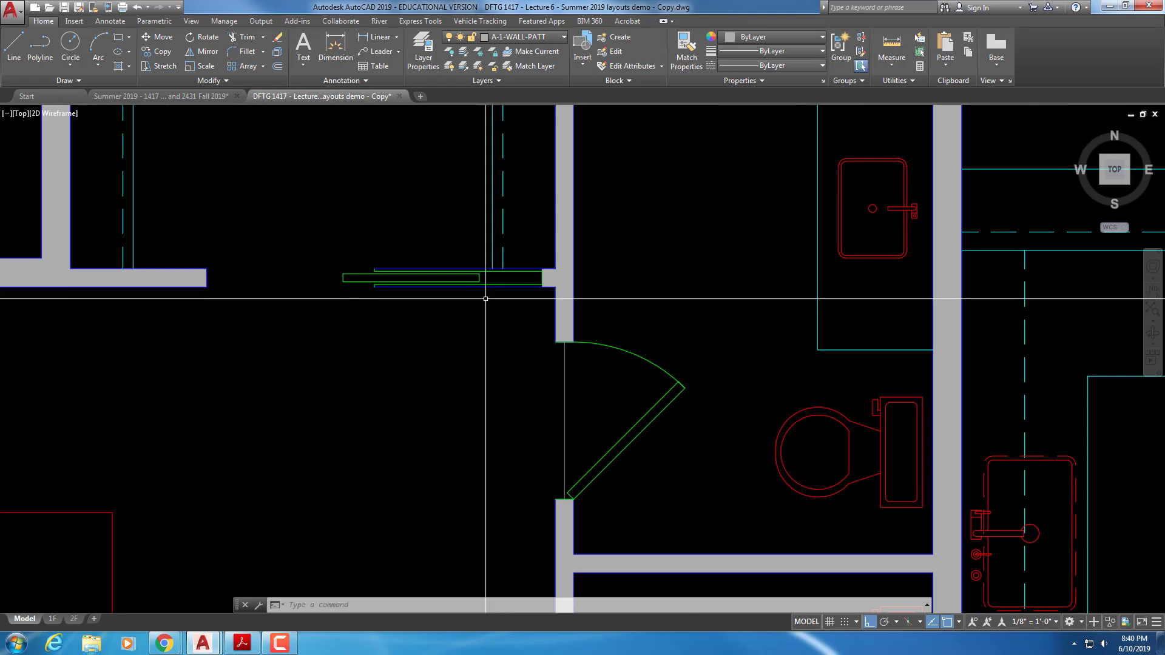
scroll(458, 317, down, 5)
scroll(470, 322, up, 2)
scroll(468, 364, up, 2)
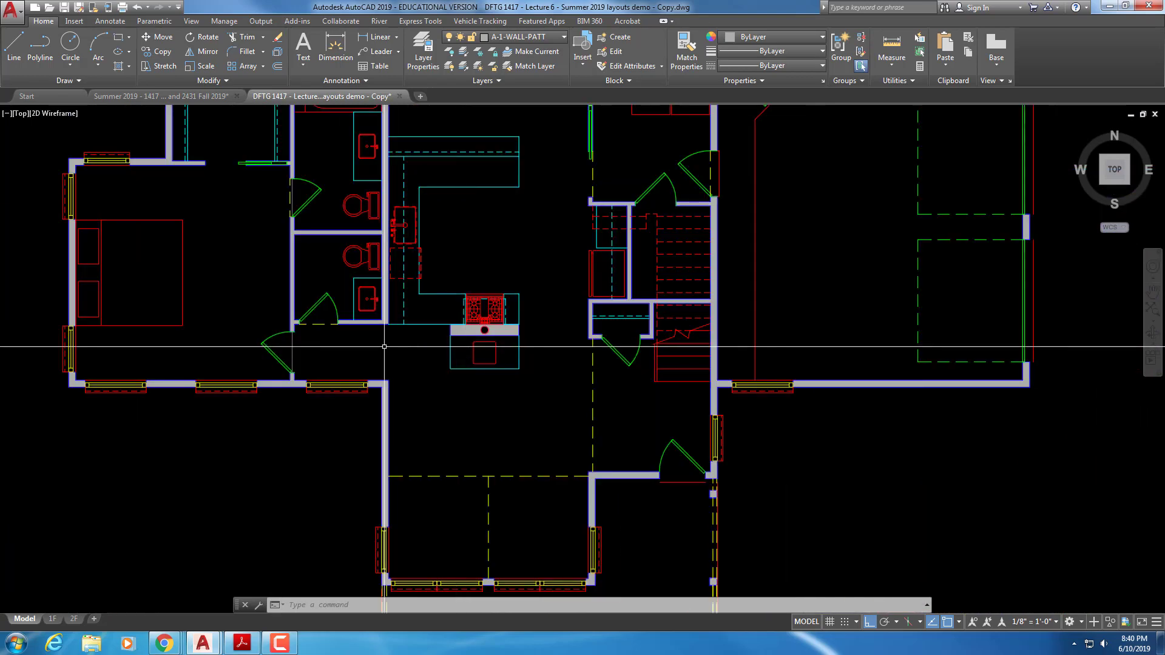
middle_drag(333, 268, 460, 455)
scroll(382, 360, up, 6)
scroll(383, 357, up, 4)
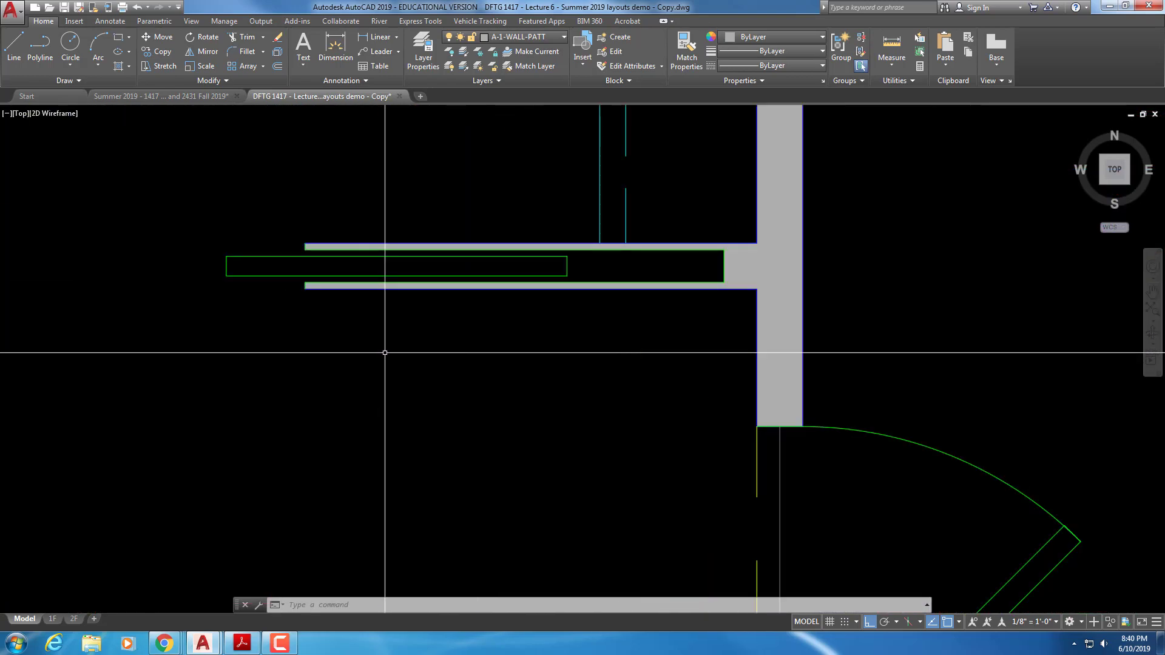
scroll(384, 351, down, 10)
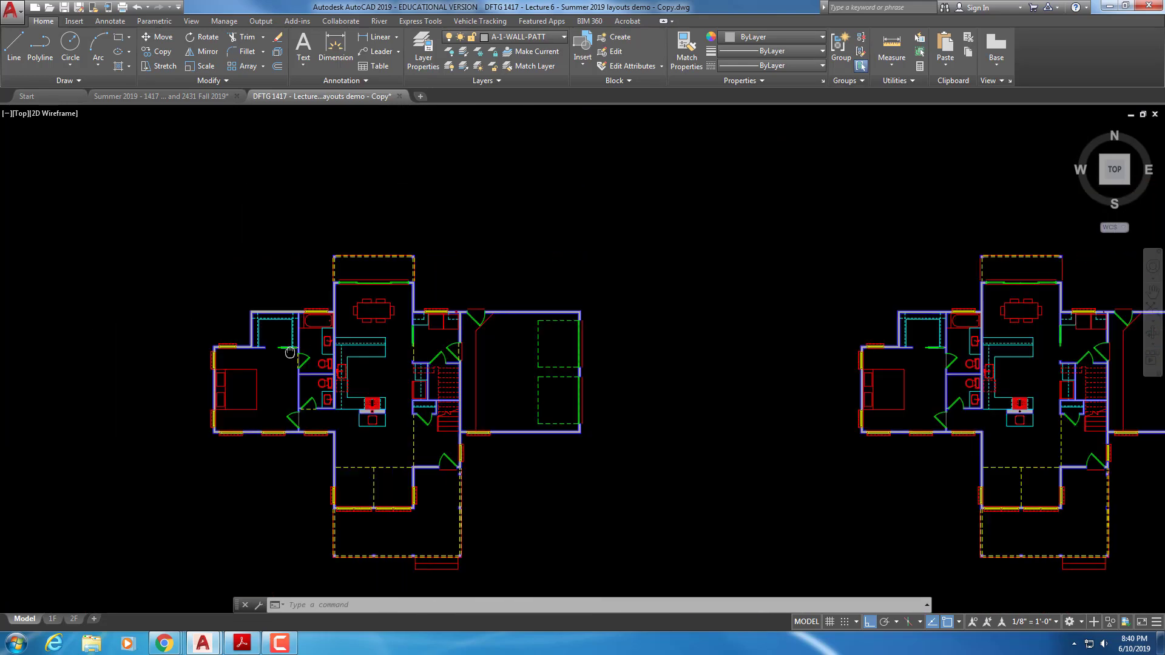
Erase the solid hatch from the closet and bathroom walls that adjoin the pocket door in the working floor plan.
mouse_move(880, 329)
middle_down()
mouse_move(428, 372)
mouse_move(483, 390)
middle_up()
scroll(424, 372, up, 11)
scroll(484, 390, up, 2)
click(467, 311)
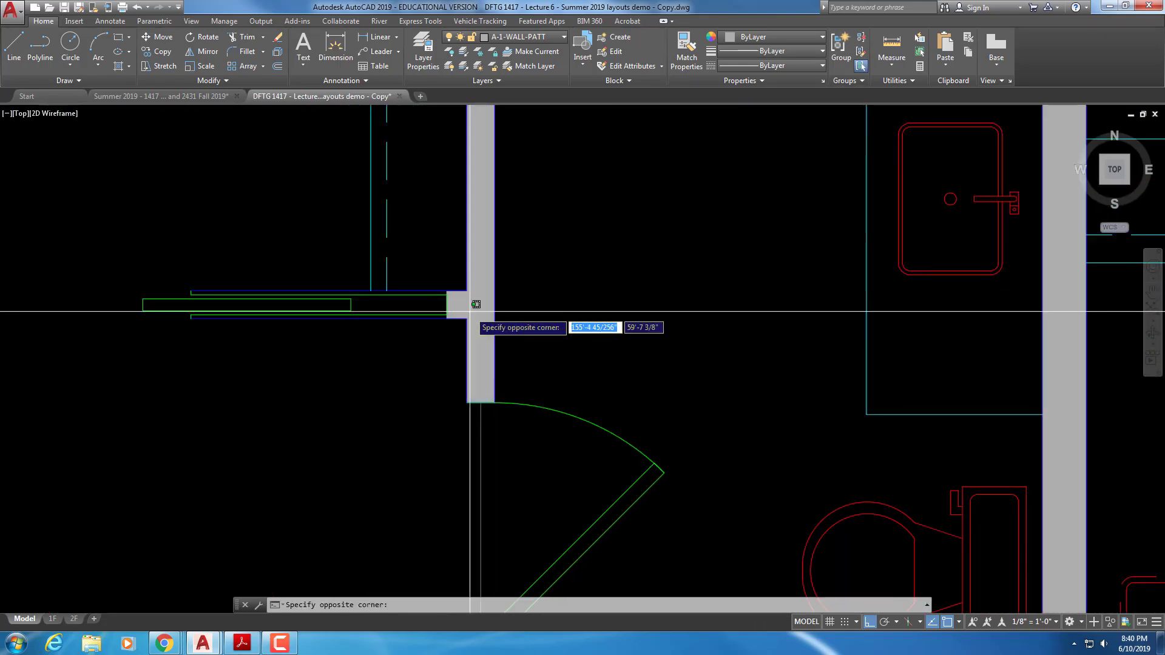
key(Delete)
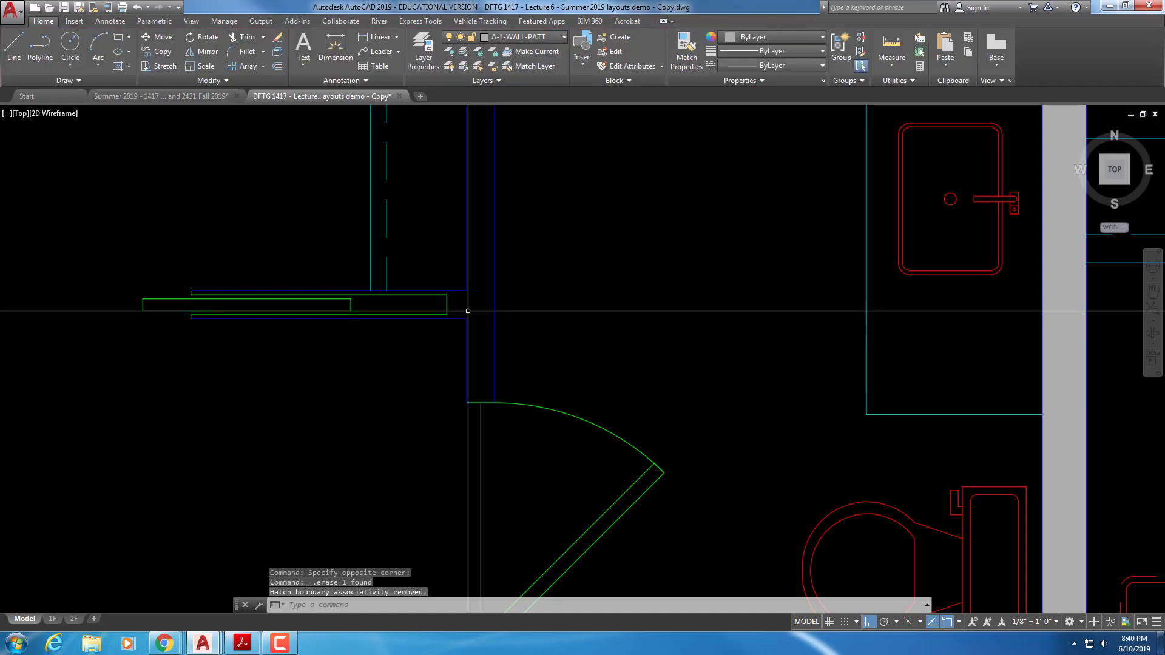
Fill the closet and bathroom walls adjoining the pocket door, including its thin strips, with a solid hatch.
scroll(475, 312, down, 8)
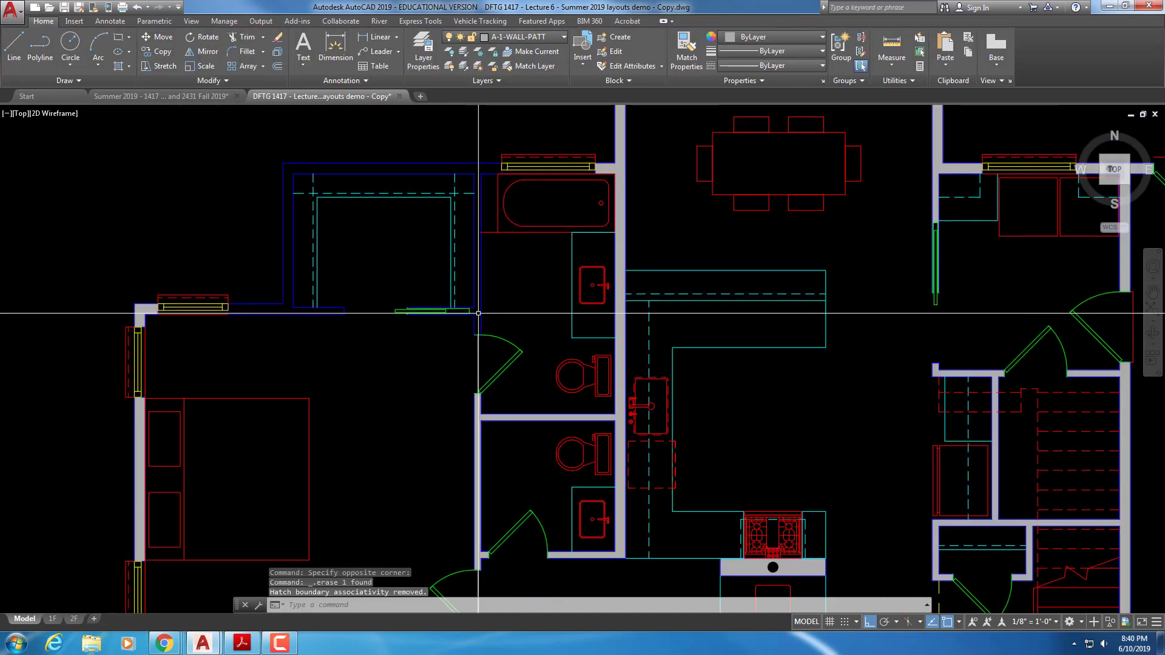
scroll(478, 313, up, 6)
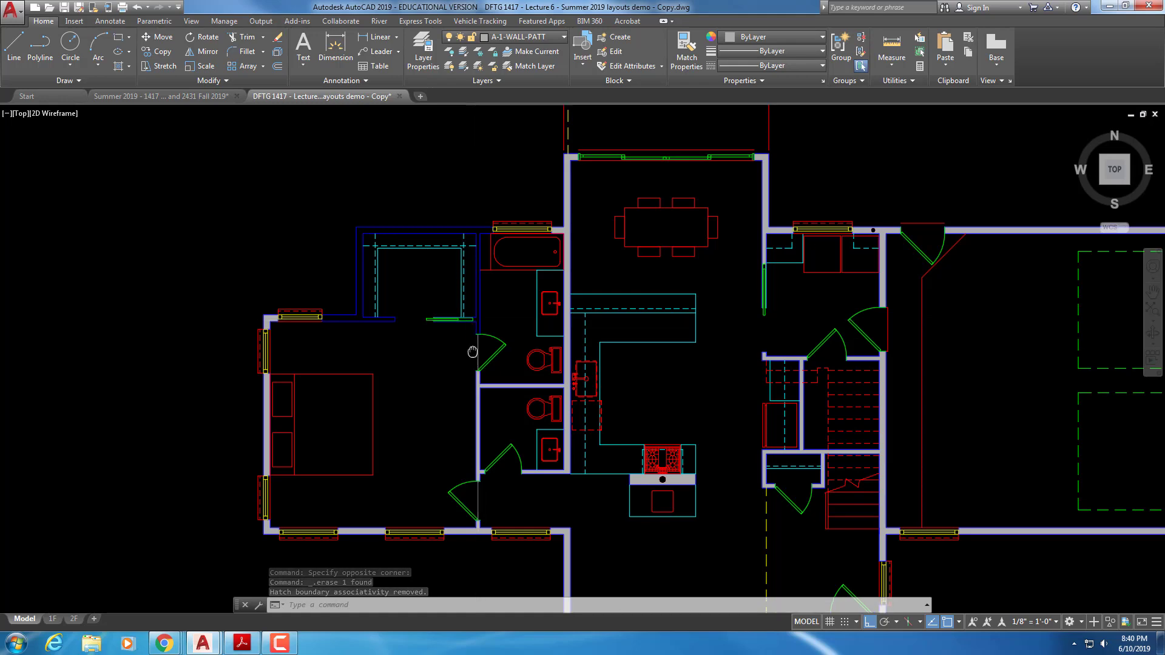
scroll(458, 355, up, 2)
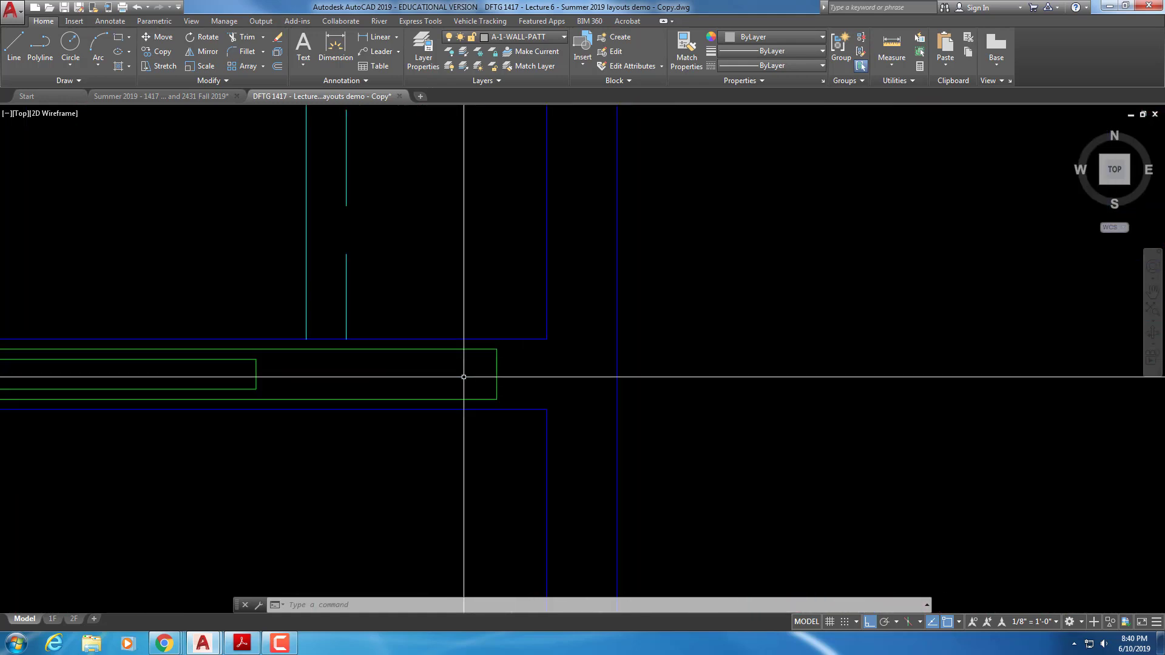
scroll(463, 377, down, 4)
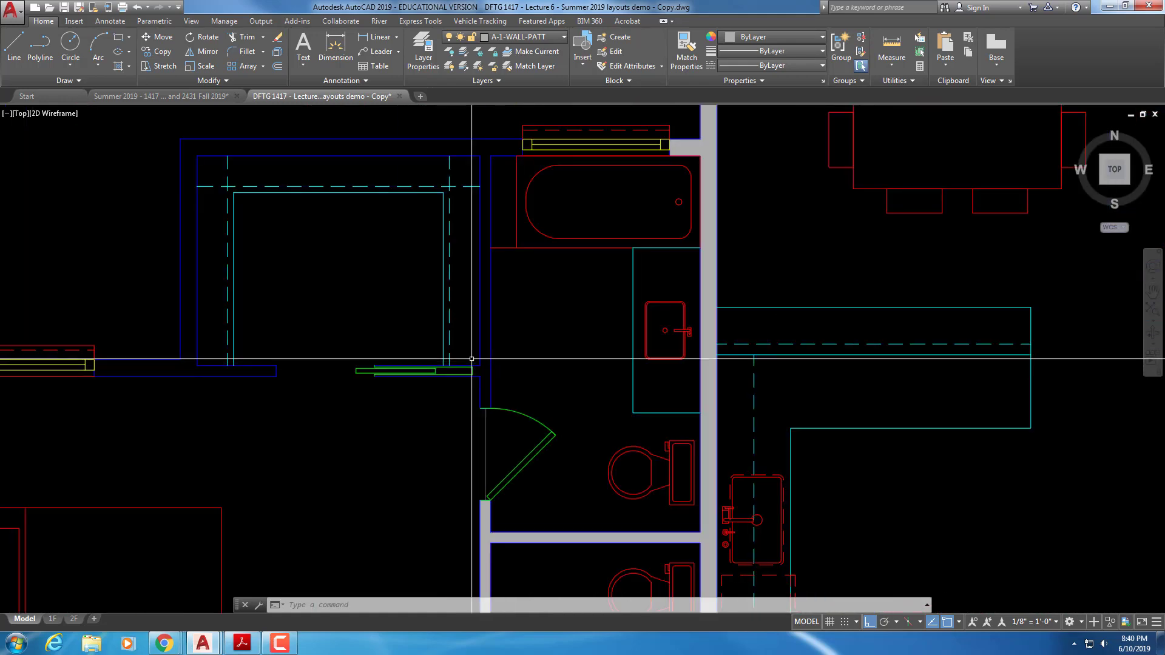
middle_drag(477, 353, 502, 441)
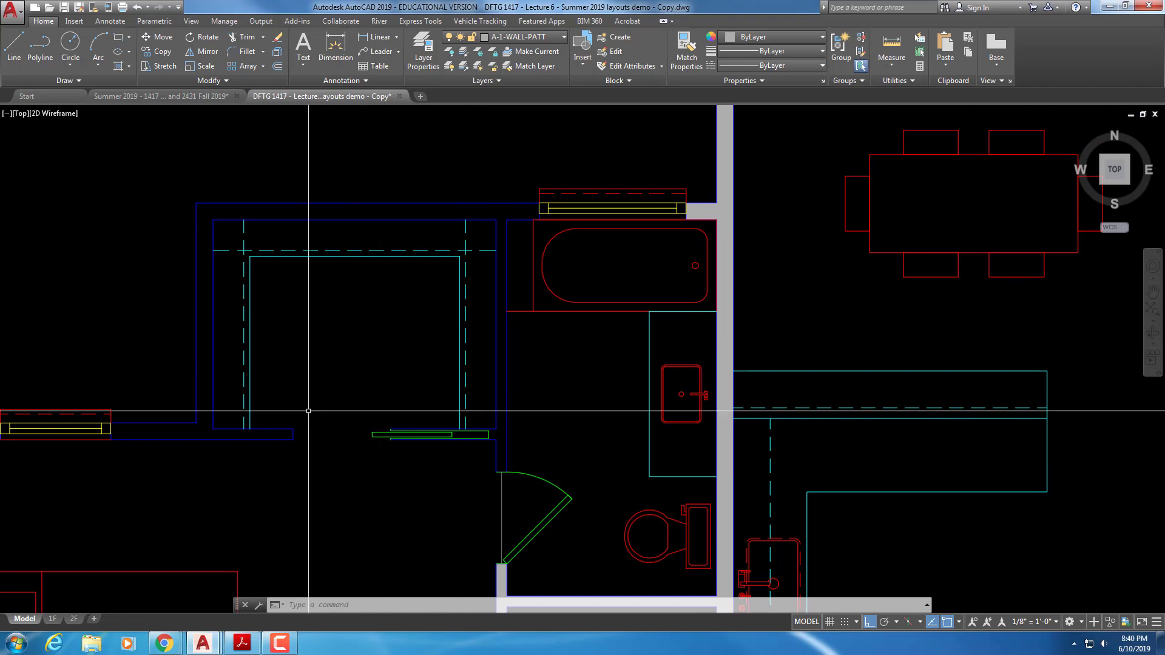
click(118, 65)
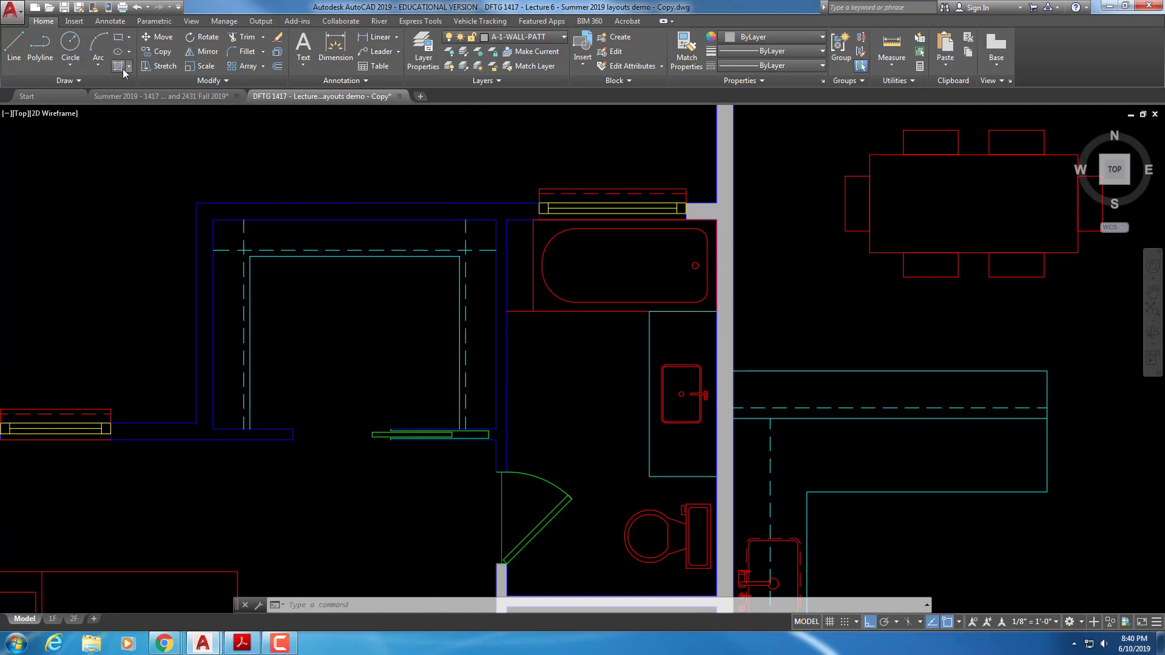
click(258, 209)
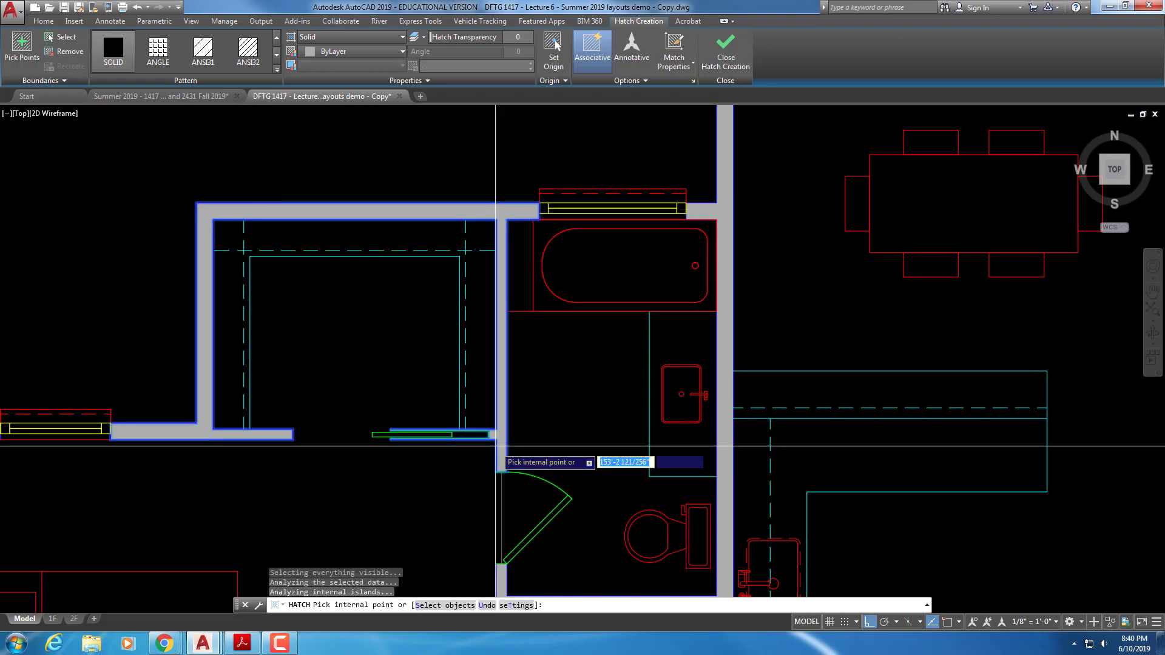
scroll(478, 434, up, 4)
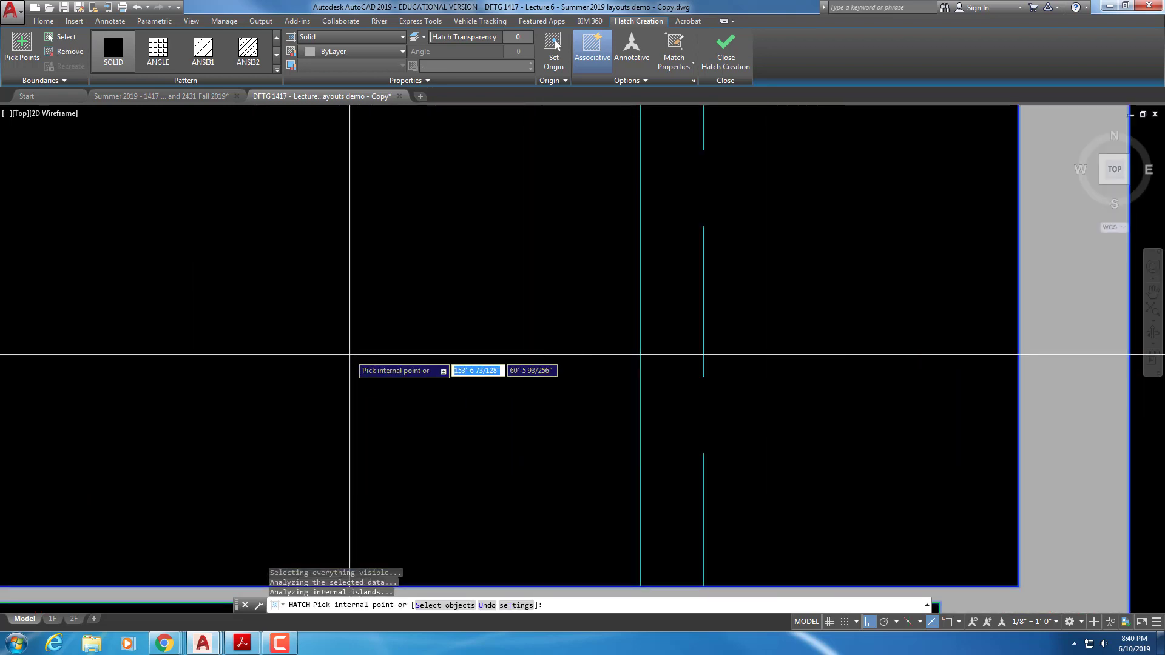
scroll(351, 354, down, 2)
middle_drag(349, 354, 359, 302)
key(Escape)
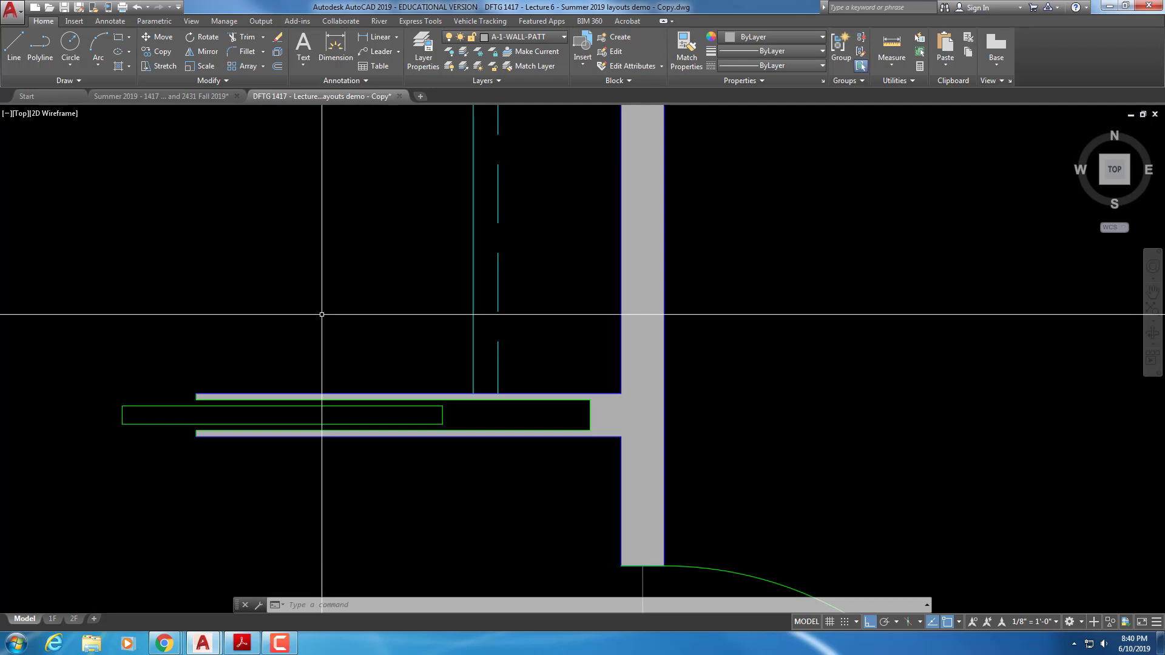
Select the large wall hatch to check which walls of the floor plan belong to it, and clear the selection.
scroll(333, 236, down, 10)
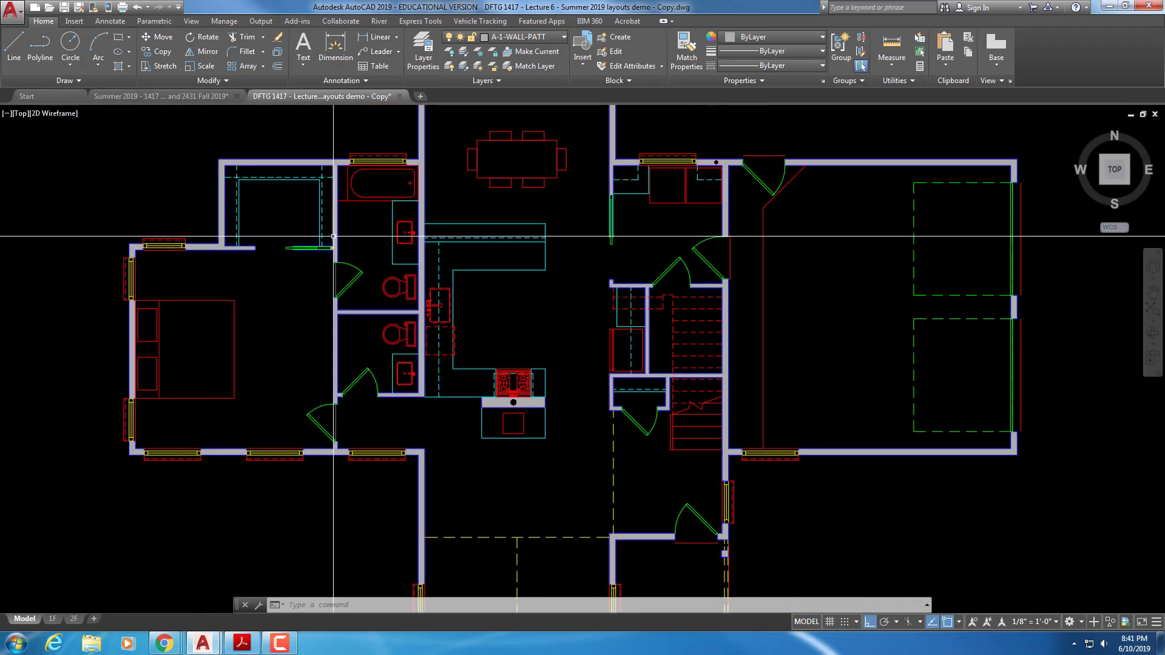
scroll(484, 223, down, 3)
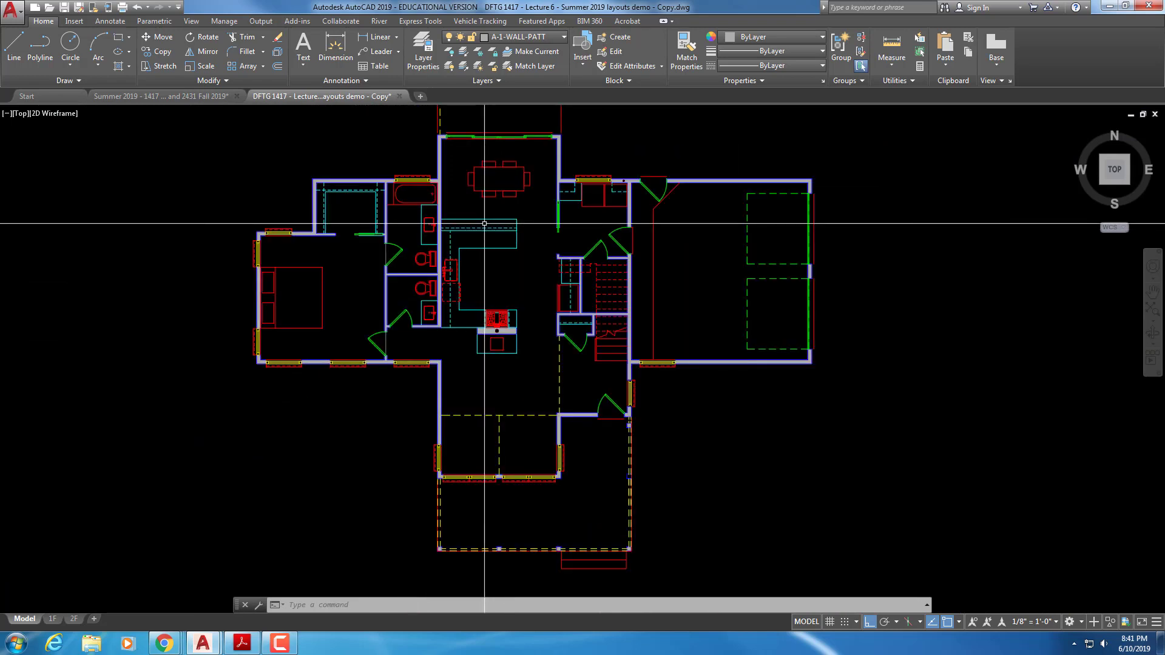
click(571, 415)
key(Escape)
key(Escape)
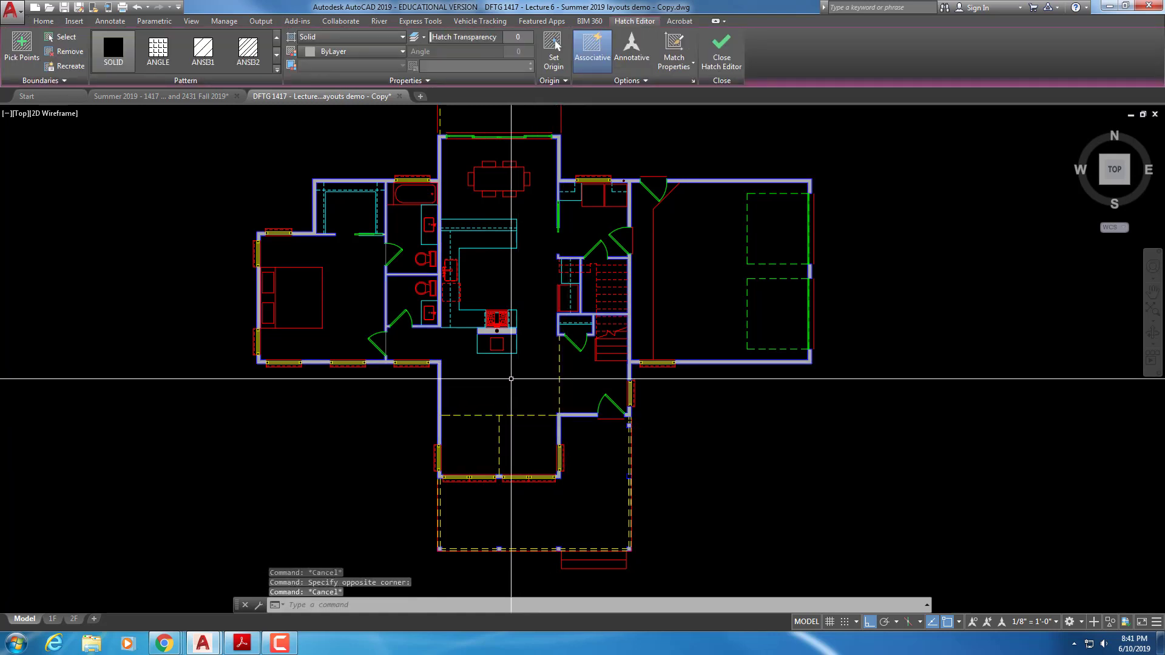
Split the large first-floor wall hatch into individual hatches with the Separate hatches option of Hatch Edit.
scroll(443, 365, up, 4)
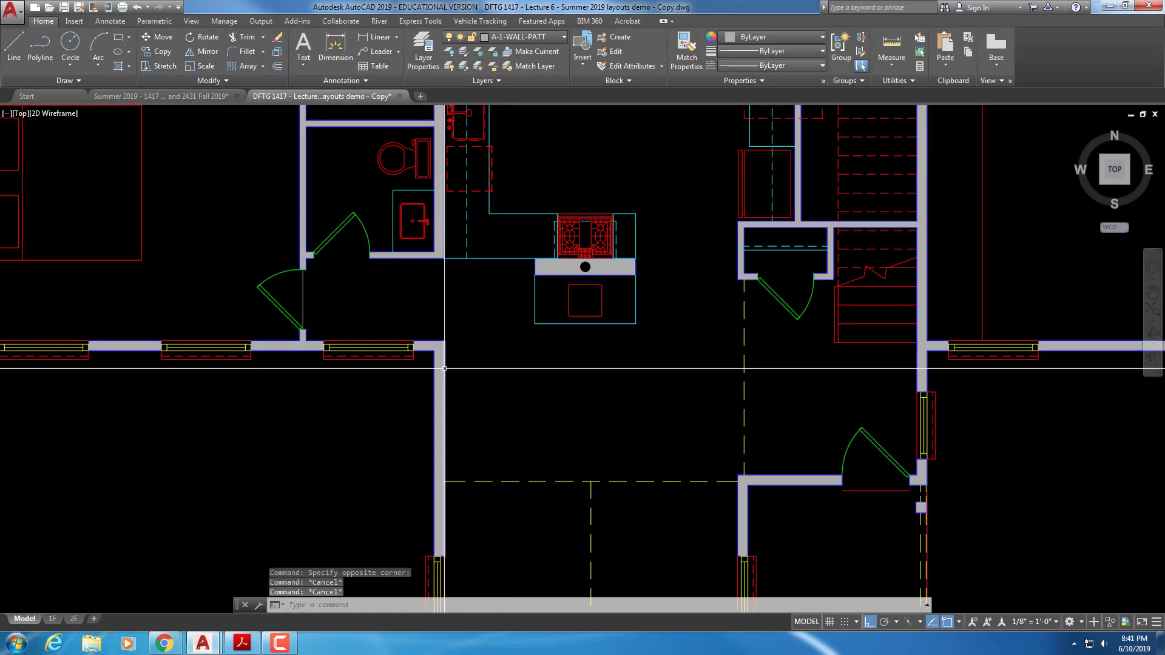
click(427, 349)
click(441, 347)
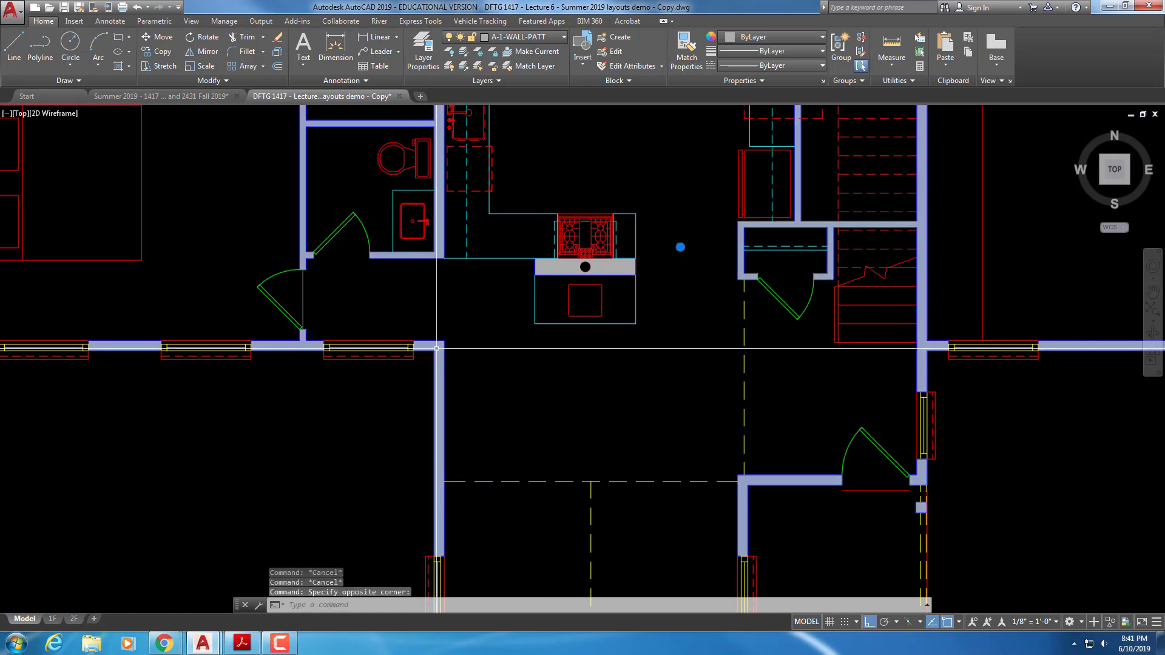
scroll(439, 349, down, 4)
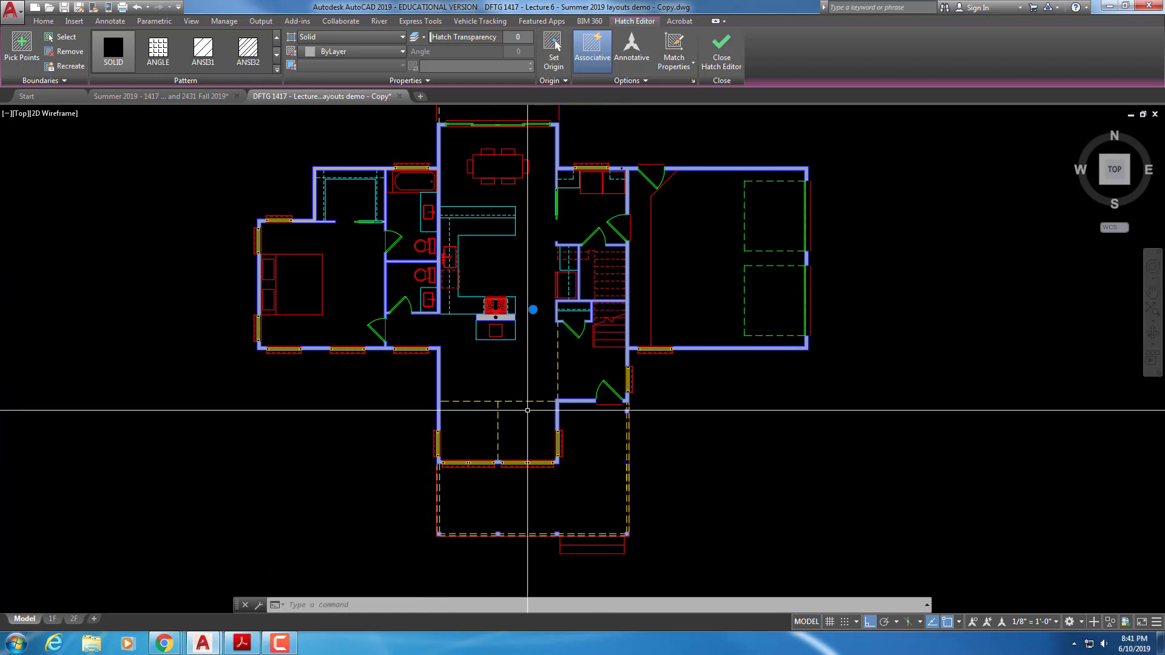
click(693, 80)
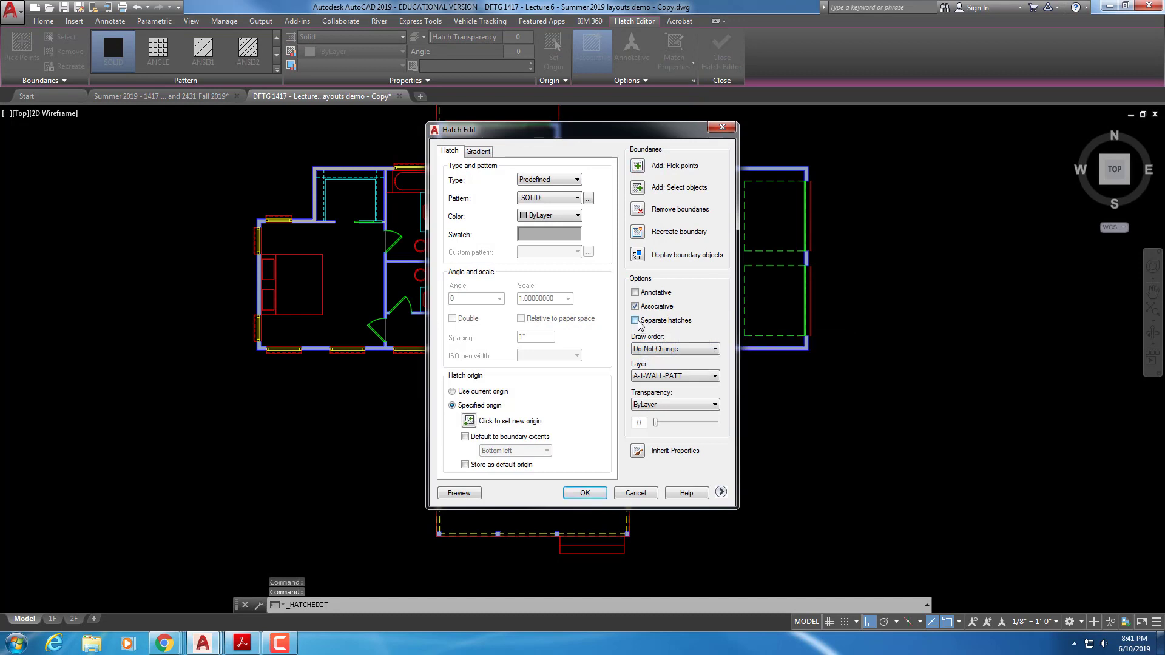
click(584, 493)
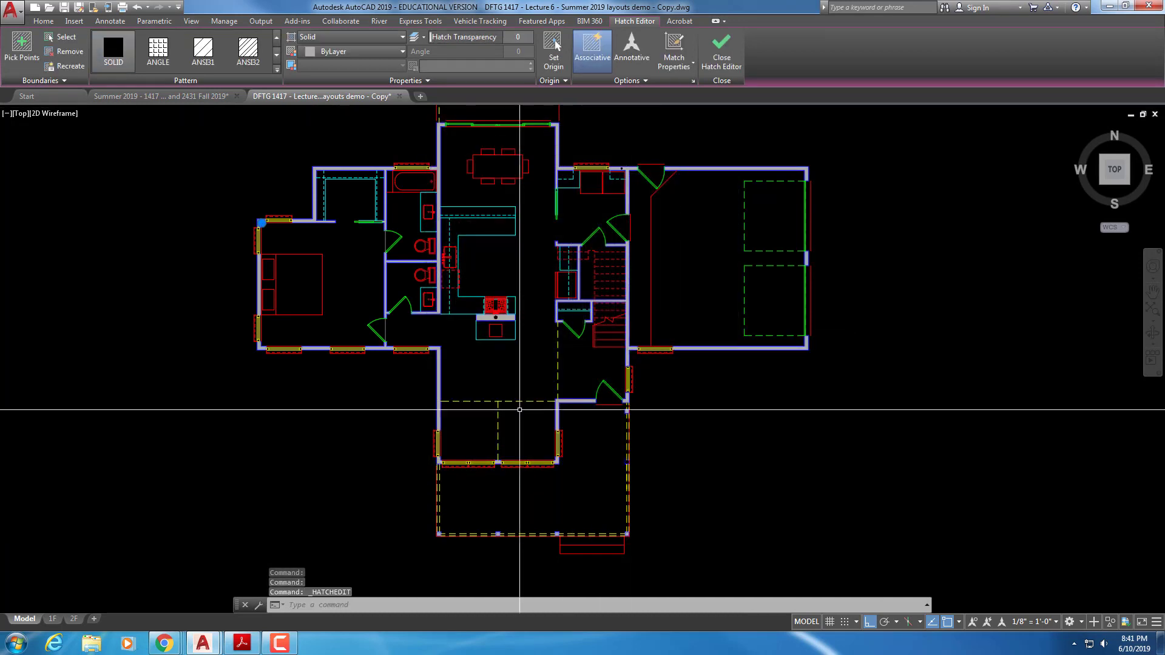
Select the wall hatch just below the kitchen to check that it is a separate object, and clear the selection.
click(438, 362)
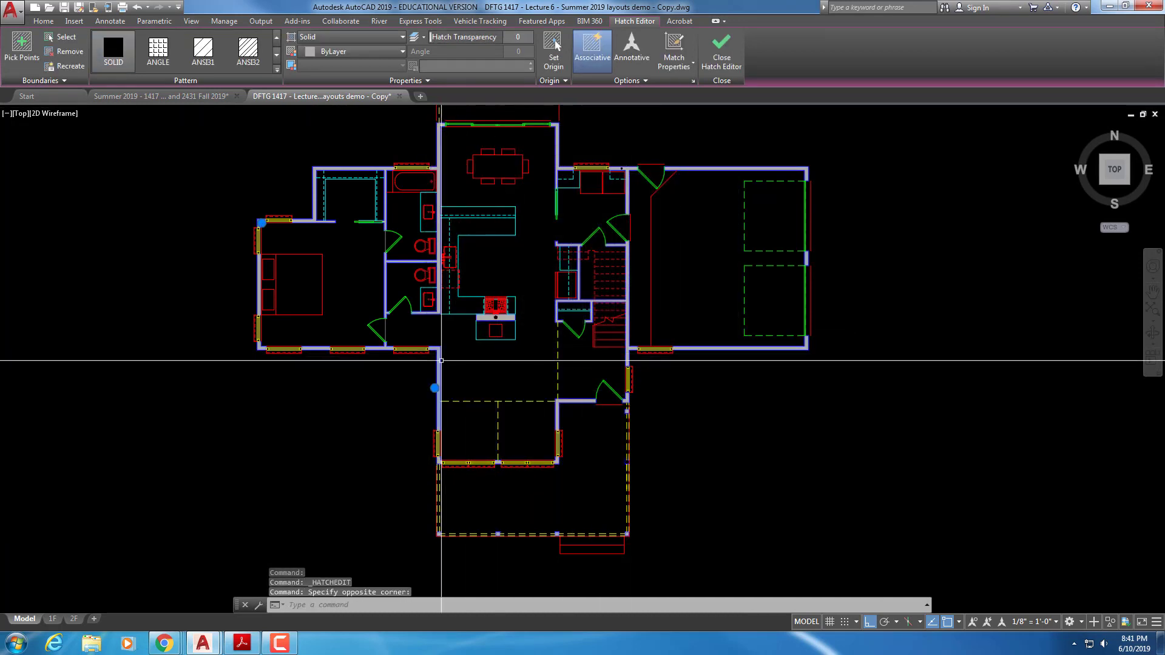
key(Escape)
key(Escape)
key(Escape)
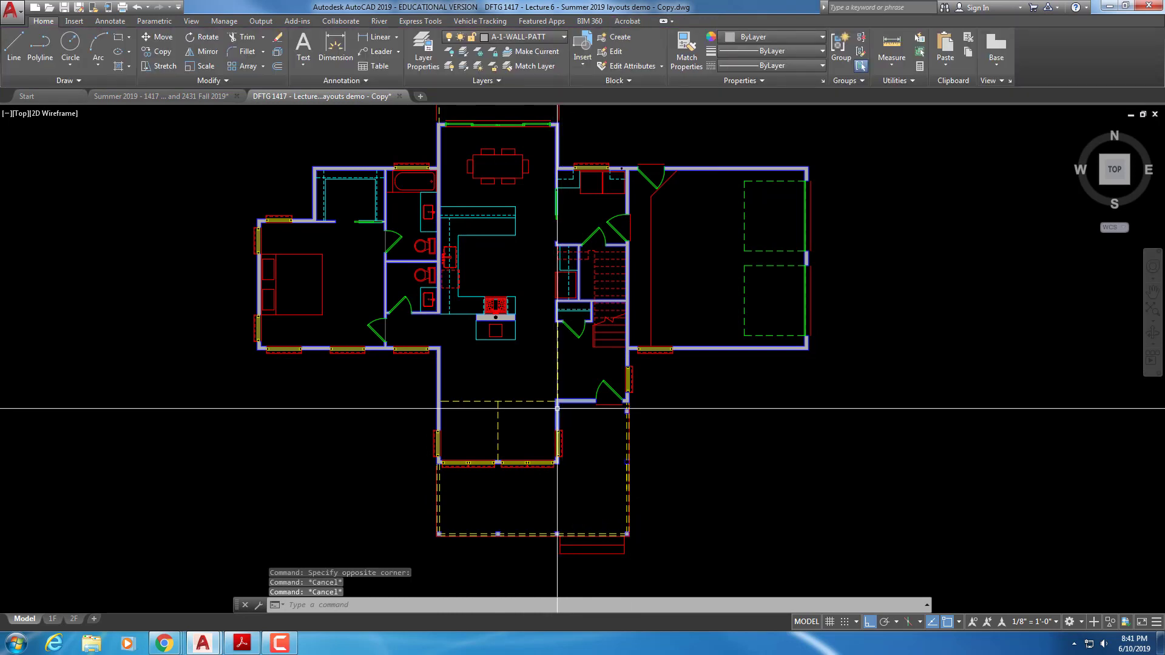